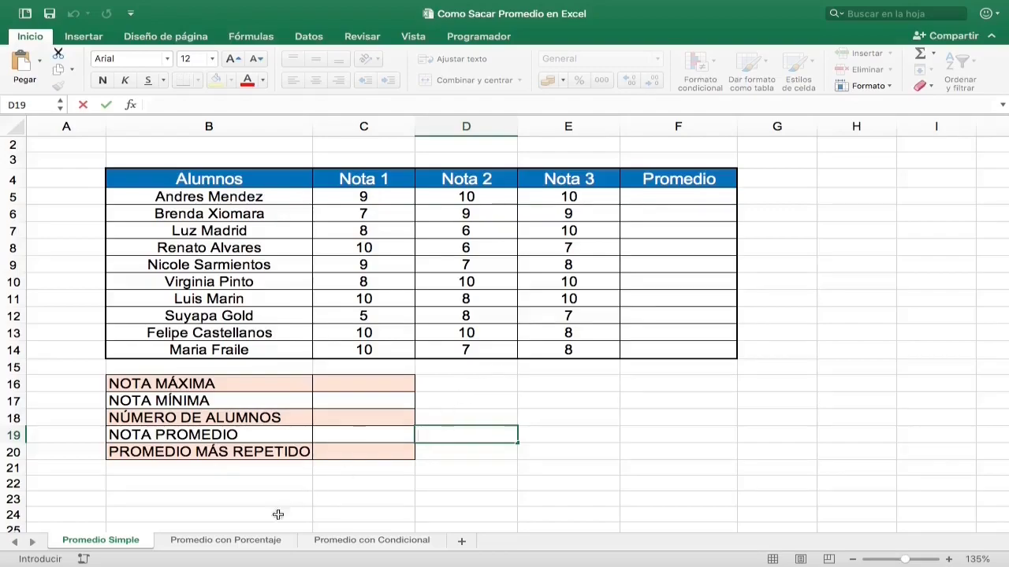
- Browse the Promedio con Porcentaje and Promedio con Condicional sheets, then return to Promedio Simple
click(239, 541)
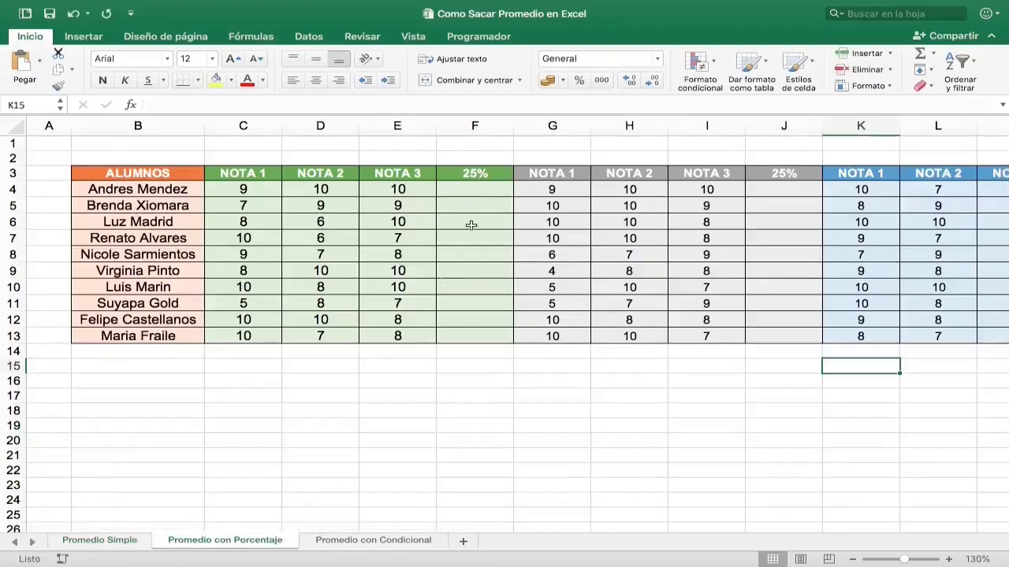
click(340, 543)
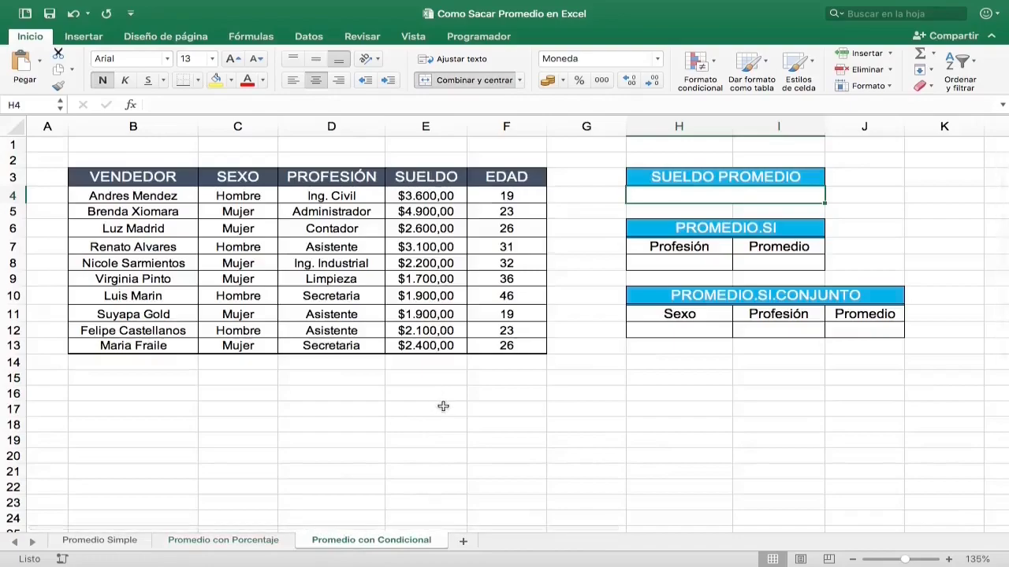
click(674, 227)
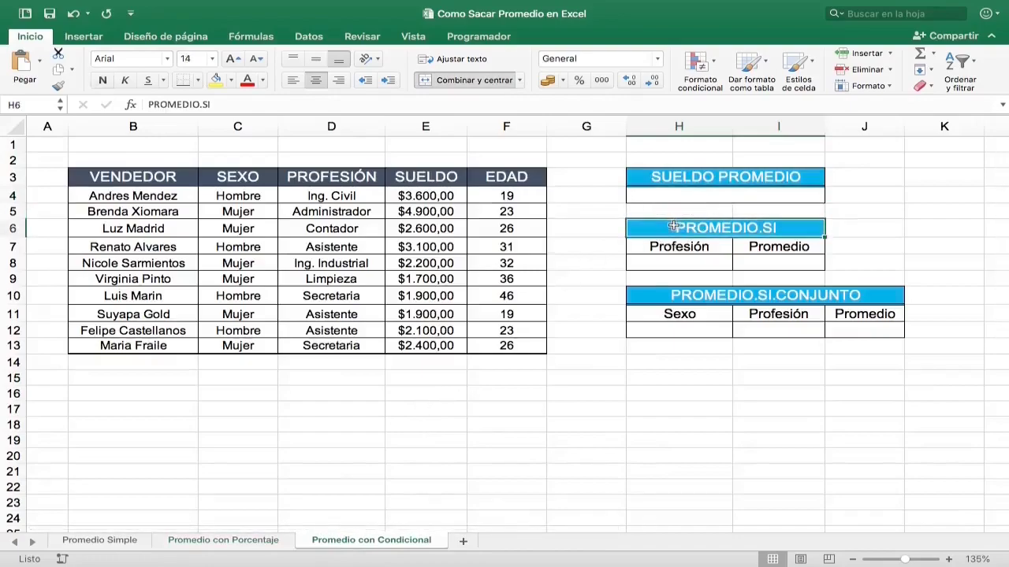
click(671, 295)
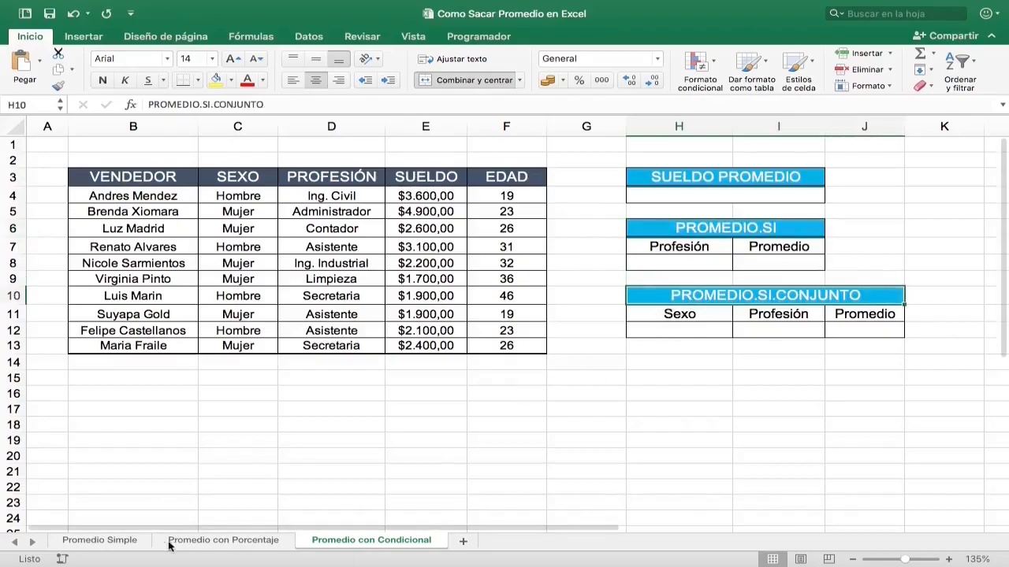
click(138, 542)
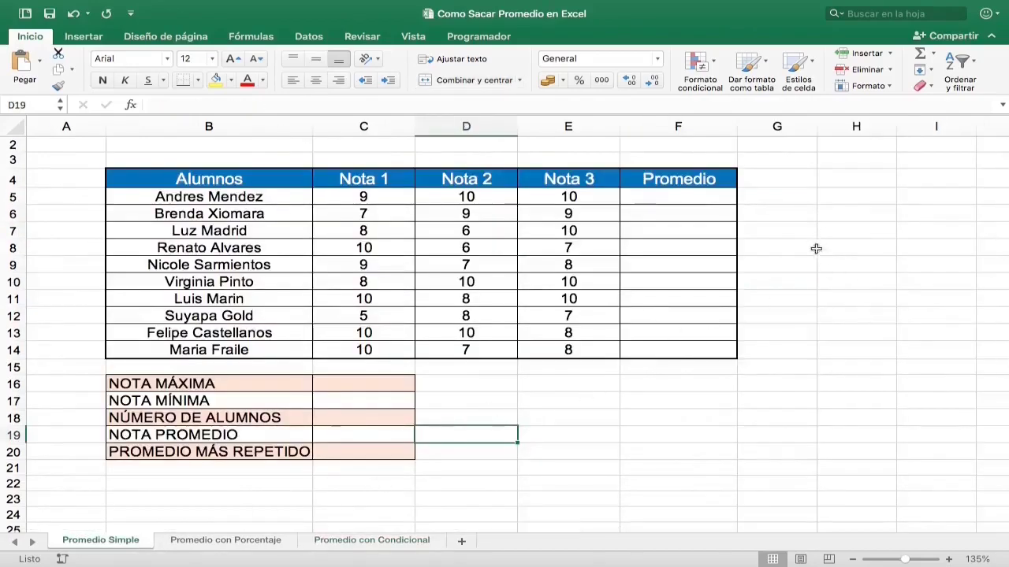
- Enter =(C5+D5+E5)/3 beside the first student's grades, returning 9,66666667
click(772, 192)
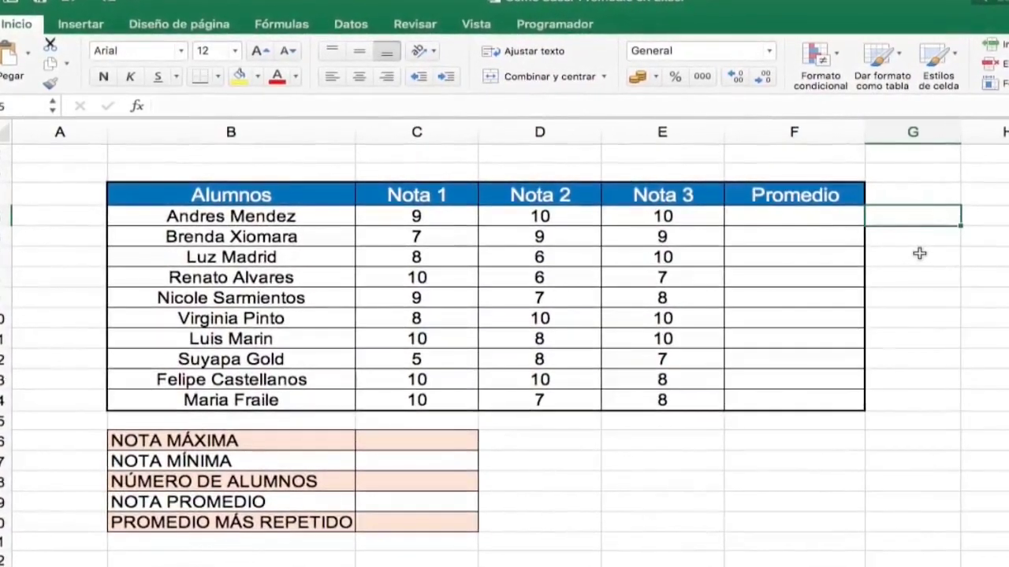
text(=()
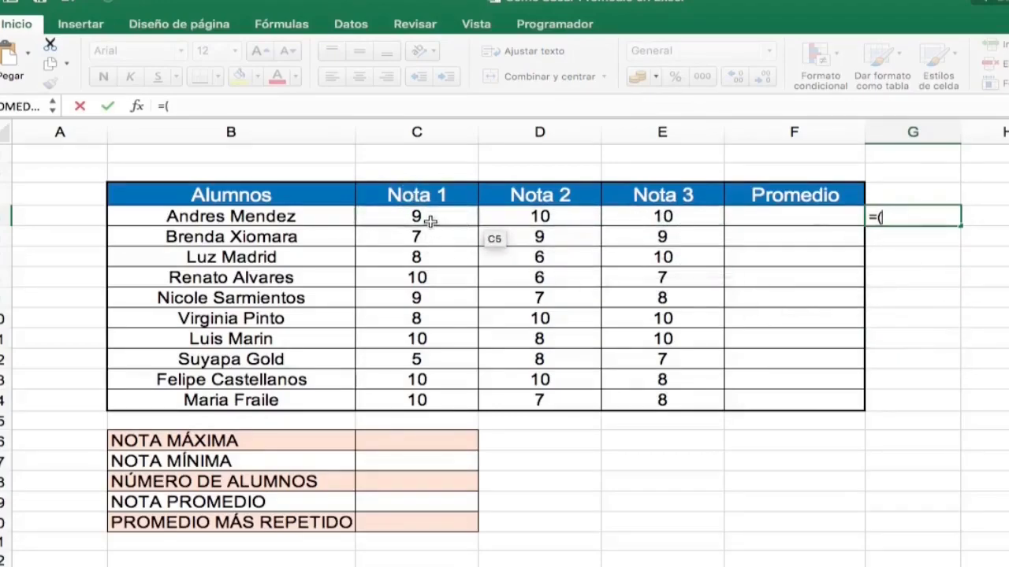
click(461, 216)
text(+)
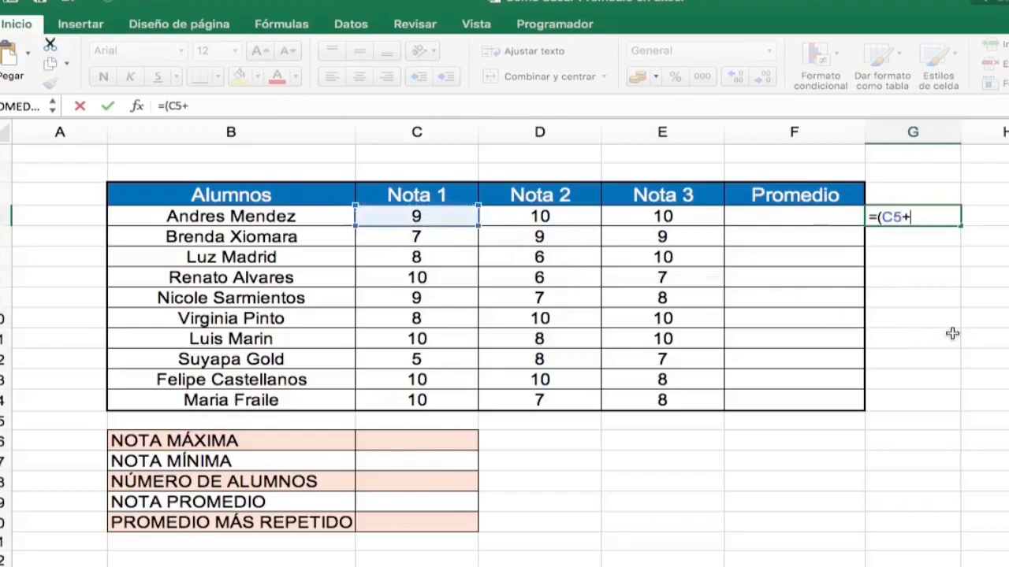
click(582, 218)
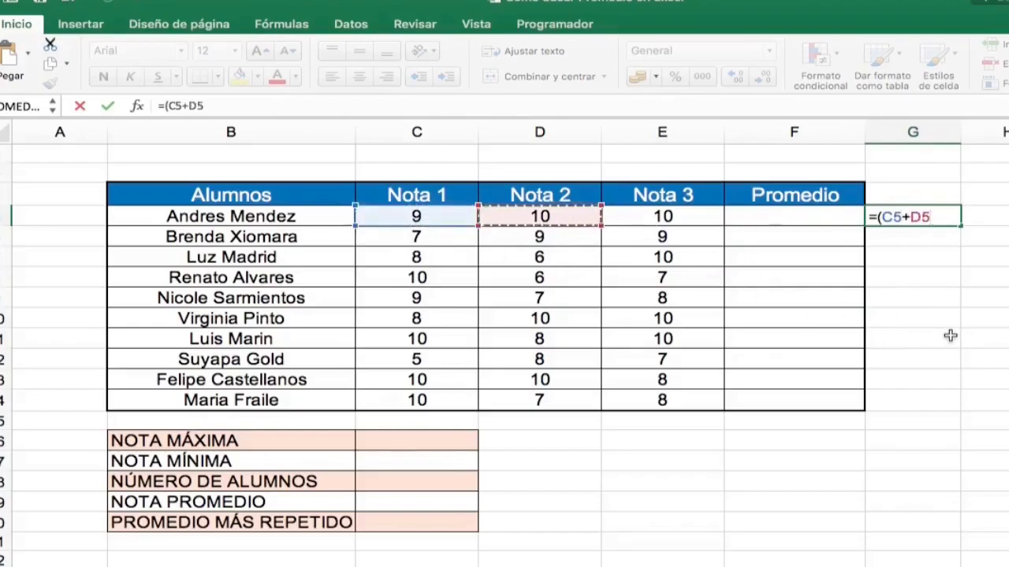
text(+)
click(693, 218)
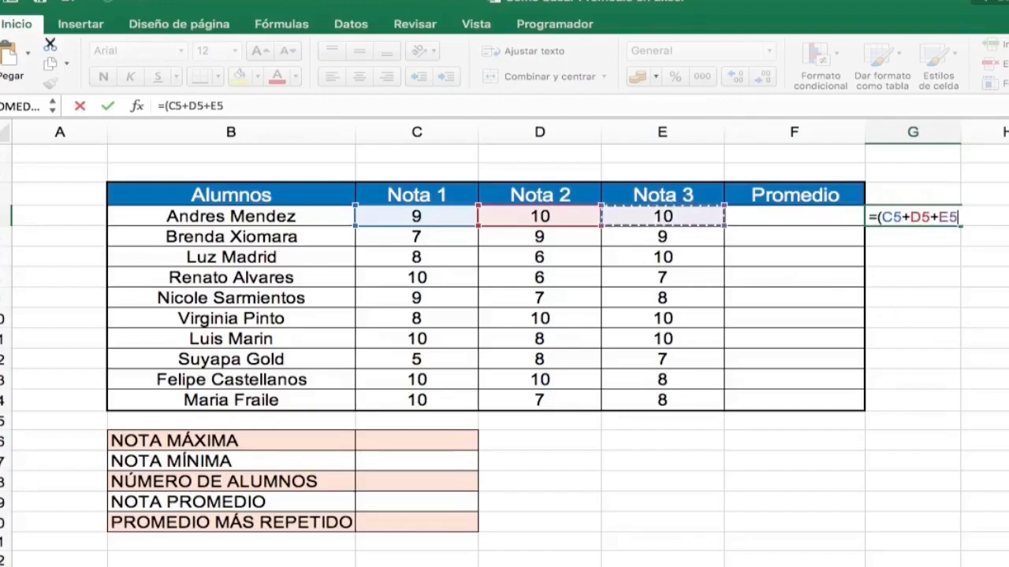
text())
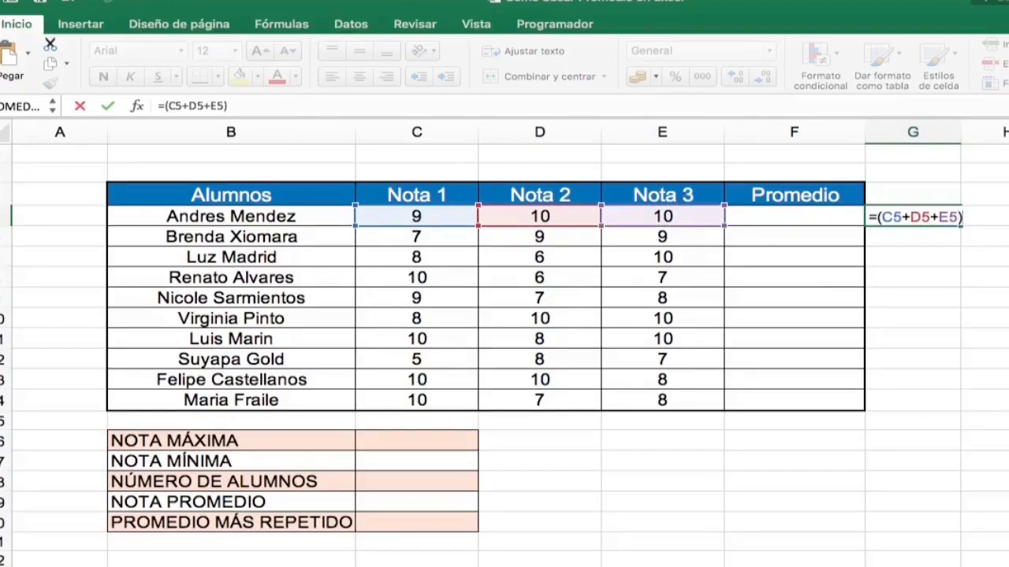
text(/3)
key(Return)
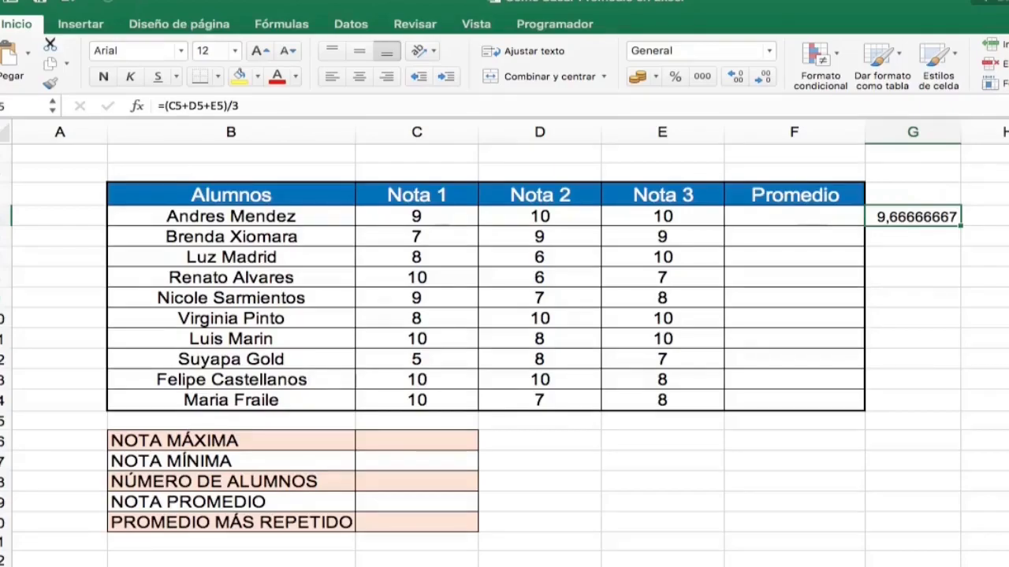
- Enter =PROMEDIO(C5:E5) in F5 and fill it down to F14
click(794, 216)
text(=)
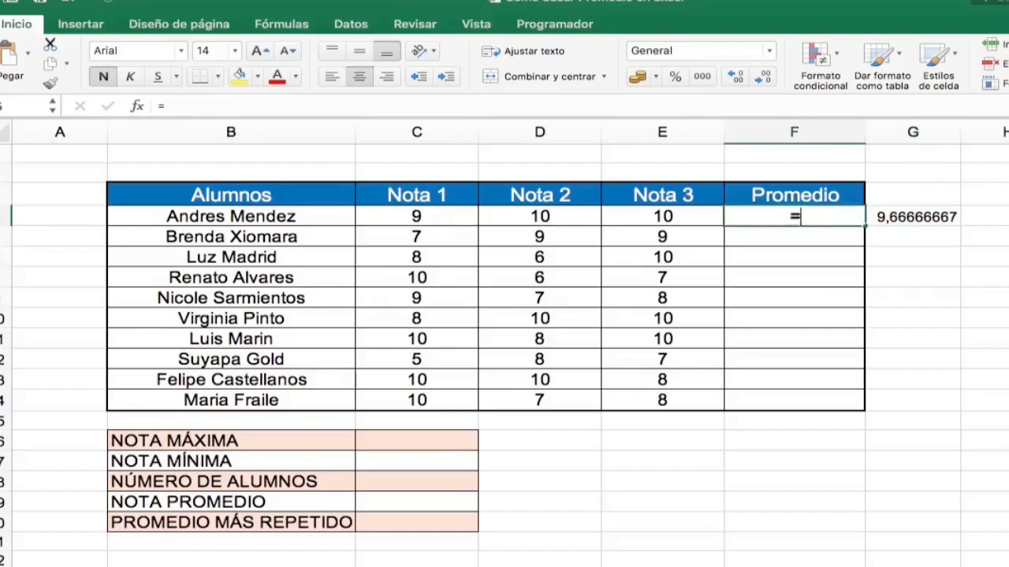
text(prom)
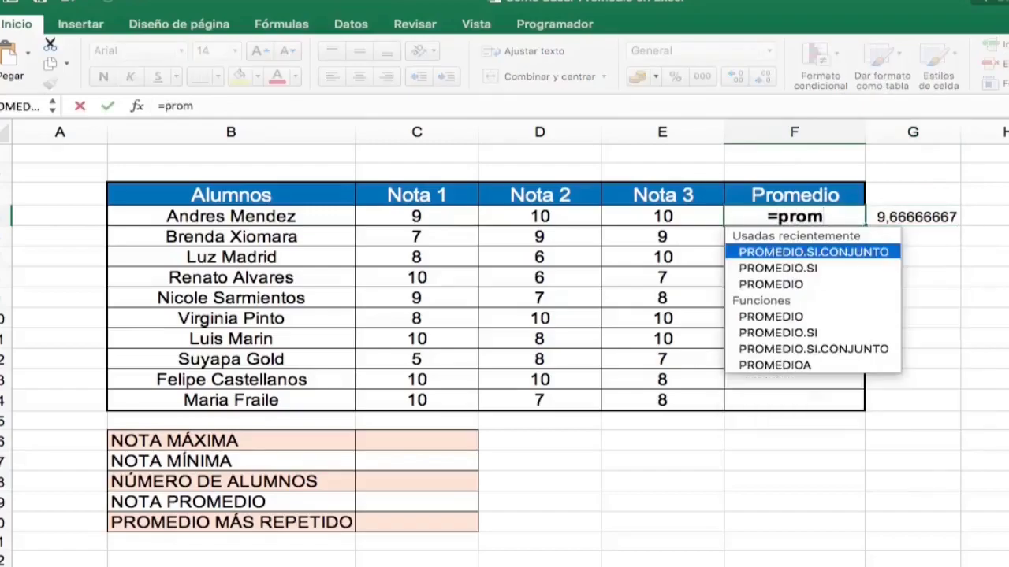
key(Down)
key(Down)
key(Tab)
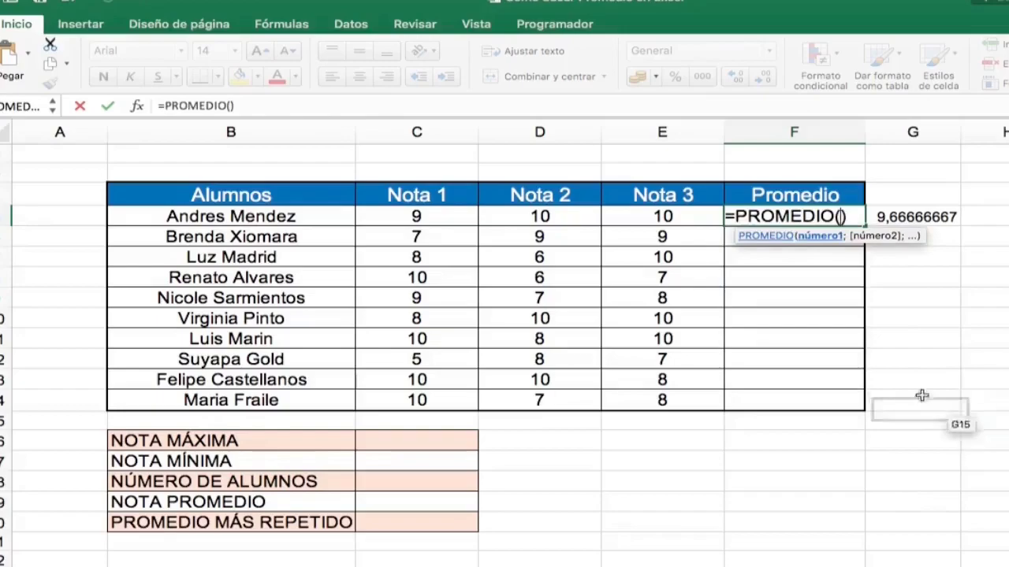
click(473, 216)
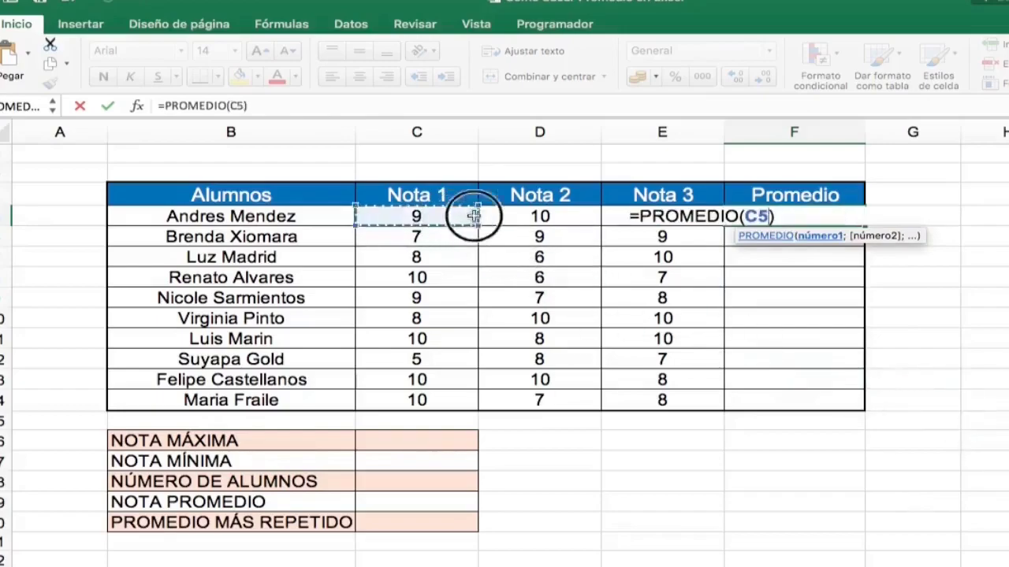
drag(474, 215, 664, 215)
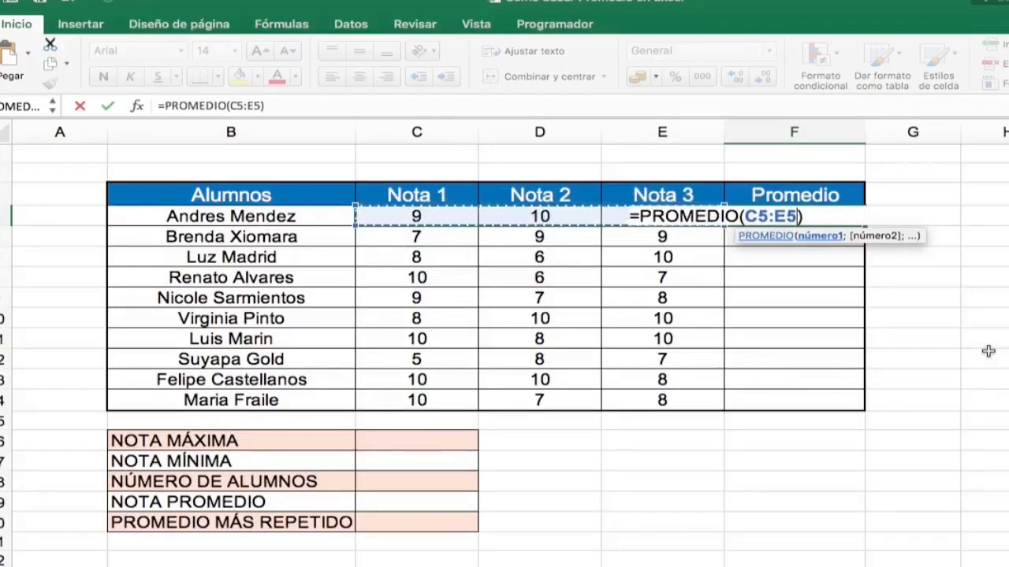
key(Return)
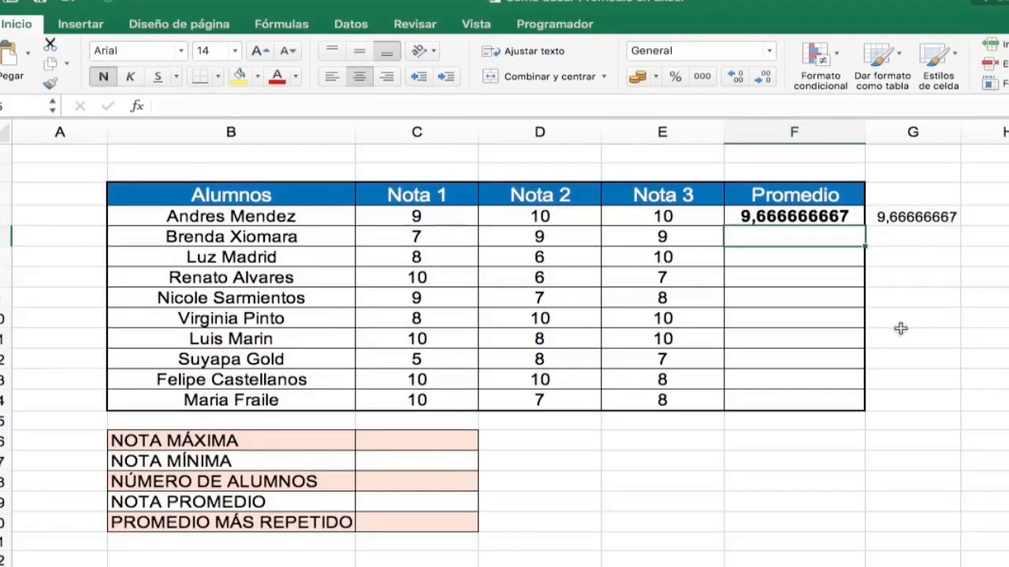
click(818, 213)
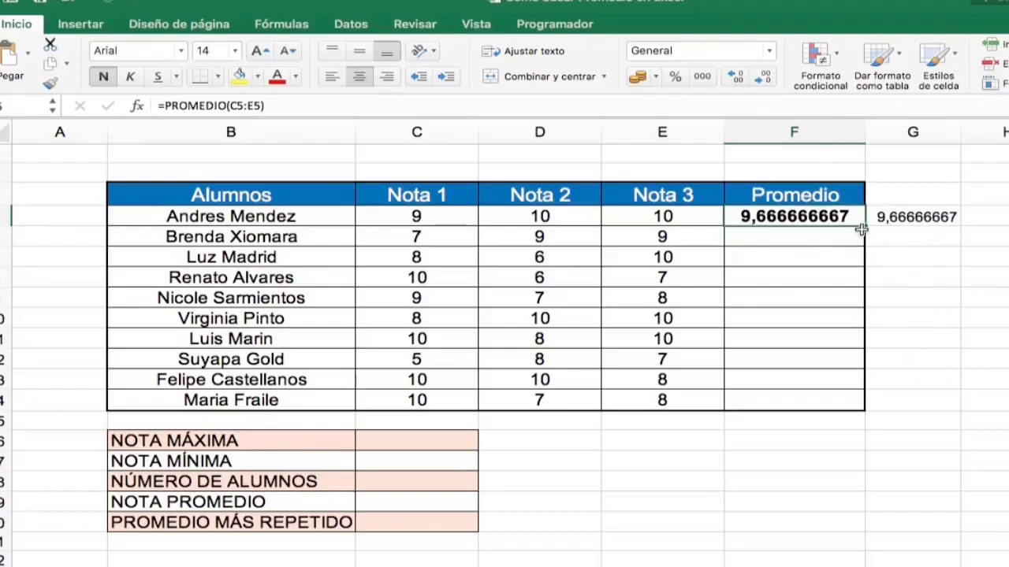
drag(861, 229, 849, 409)
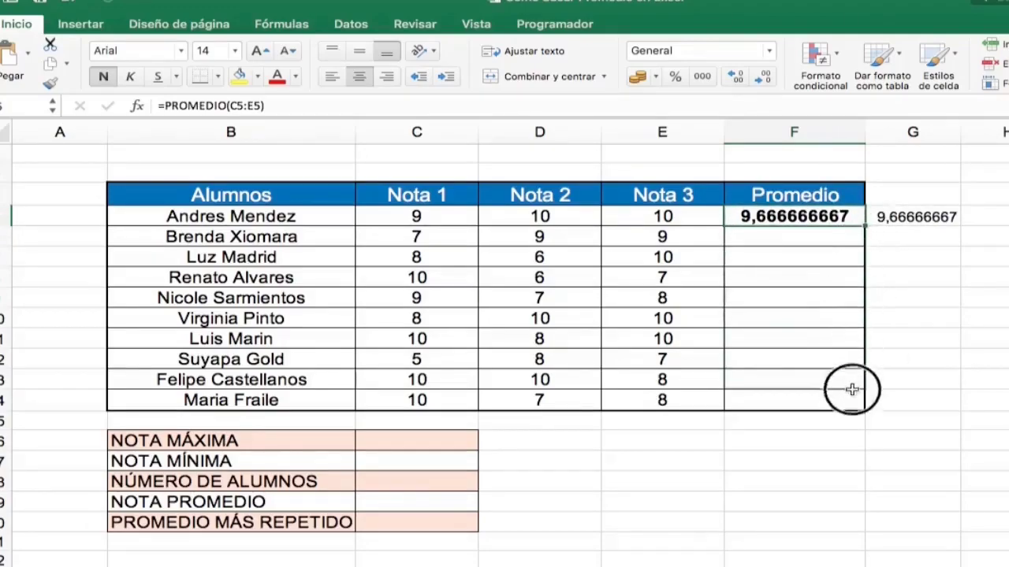
click(837, 487)
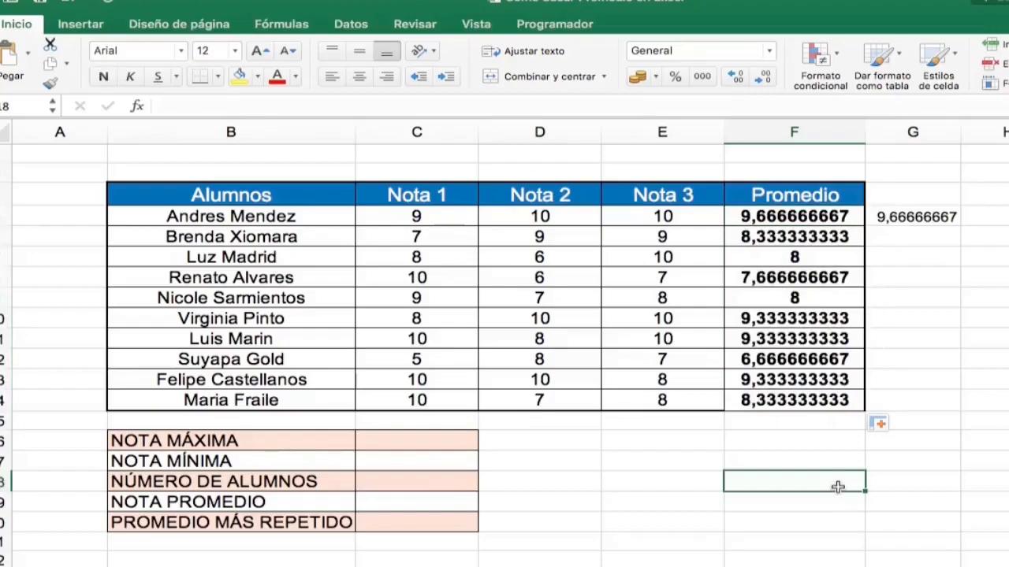
- Copy the manual average in G5 down to G14, then clear G5:G14
click(946, 211)
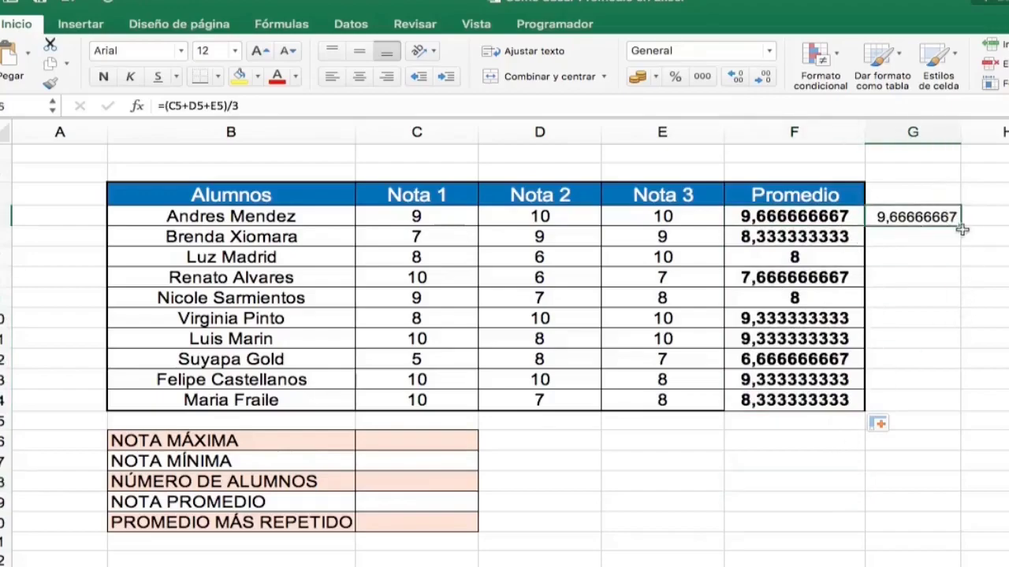
drag(959, 227, 932, 412)
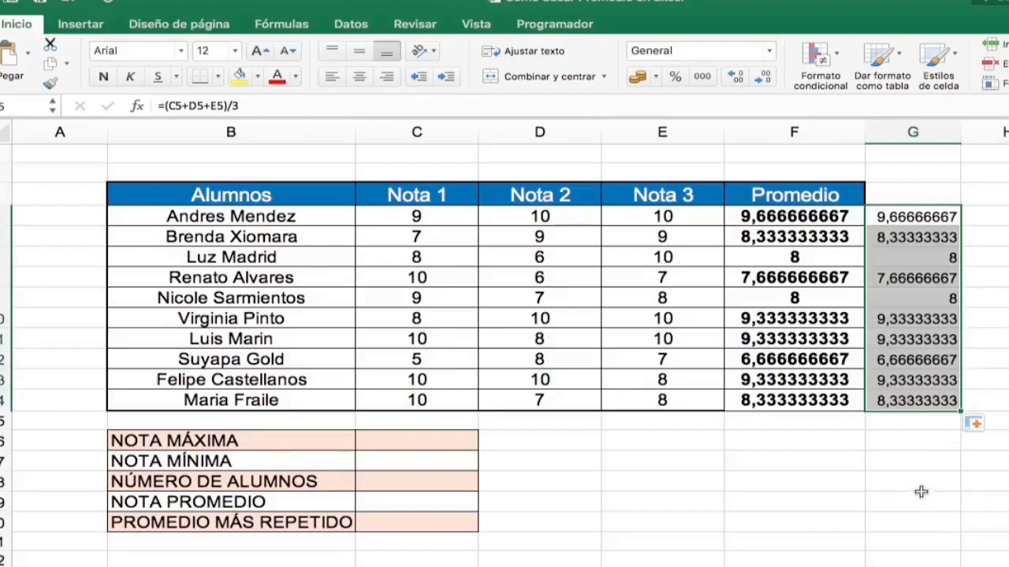
key(Delete)
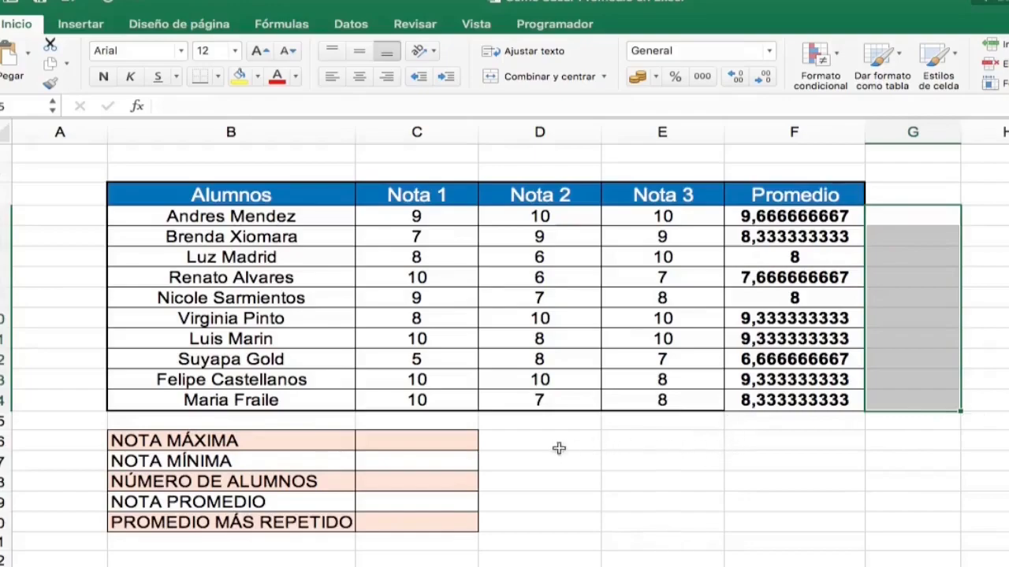
click(423, 439)
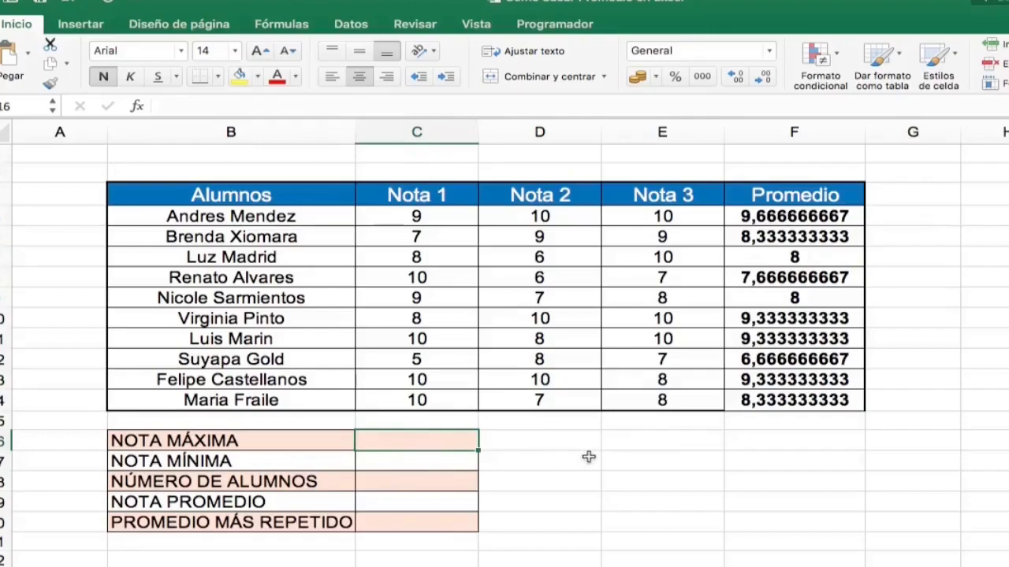
- Enter =MAX(F5:F14) in the NOTA MÁXIMA cell C16
text(=ma)
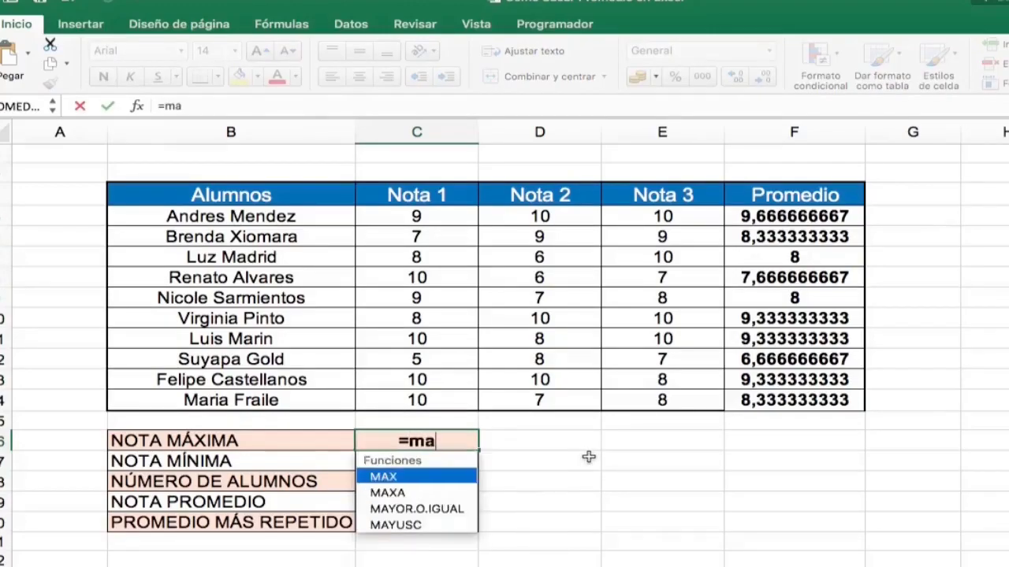
text(x)
key(Tab)
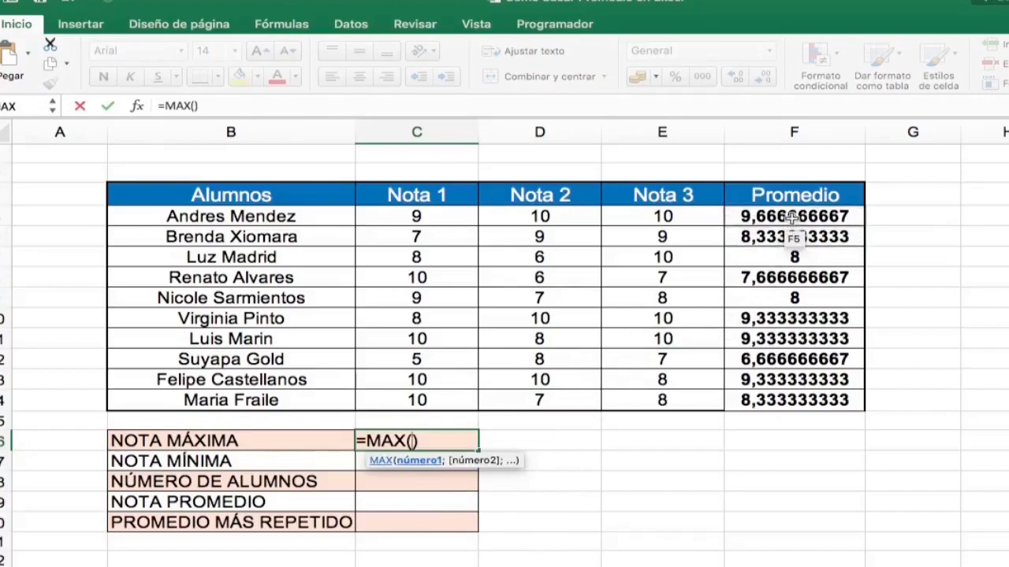
drag(793, 216, 794, 401)
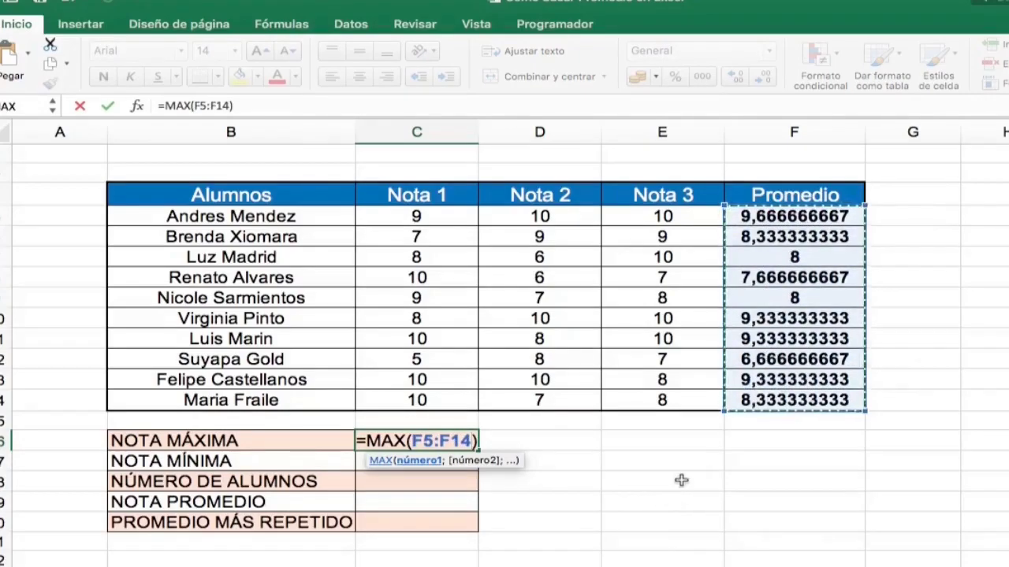
key(Return)
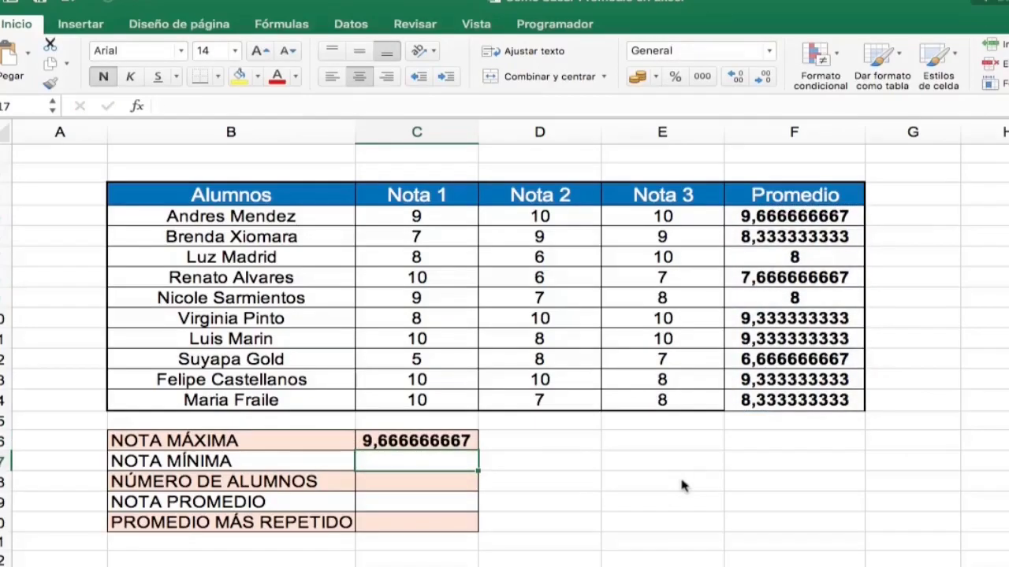
click(417, 442)
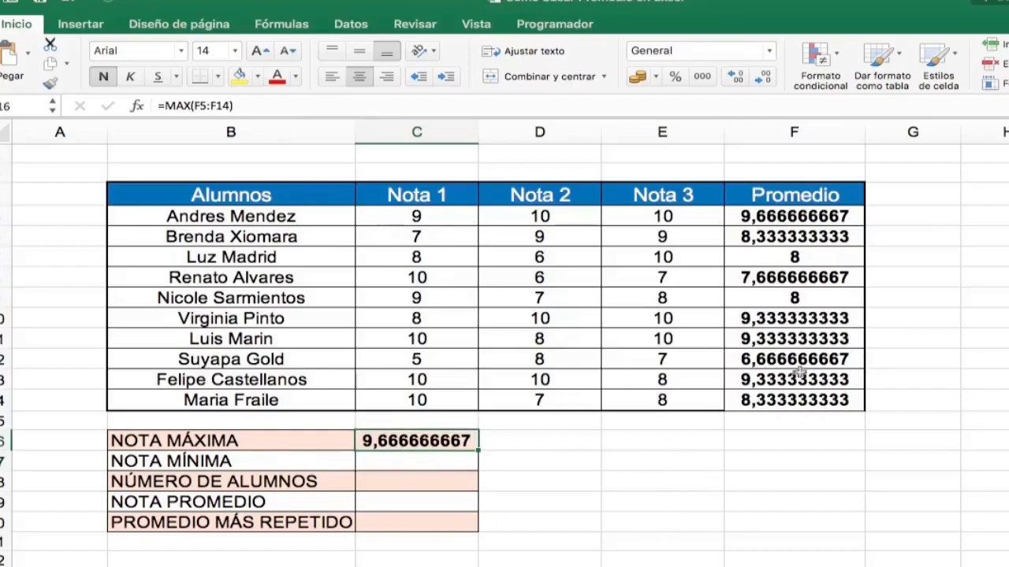
- Reduce the Promedio averages F5:F14 and the NOTA MÁXIMA result to two decimals (9,67)
drag(788, 218, 787, 400)
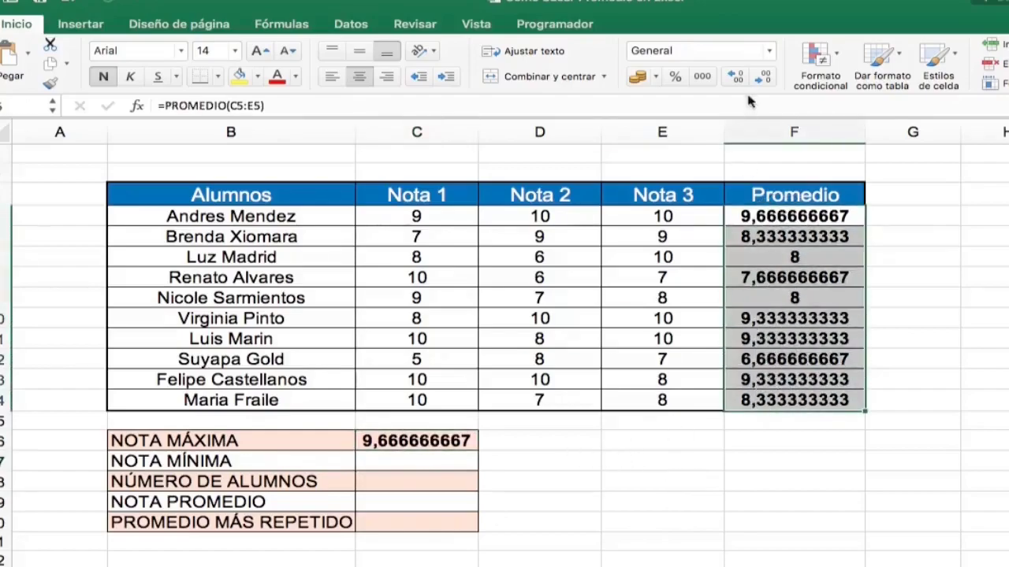
click(764, 77)
click(764, 76)
click(764, 77)
click(766, 77)
click(766, 78)
click(766, 77)
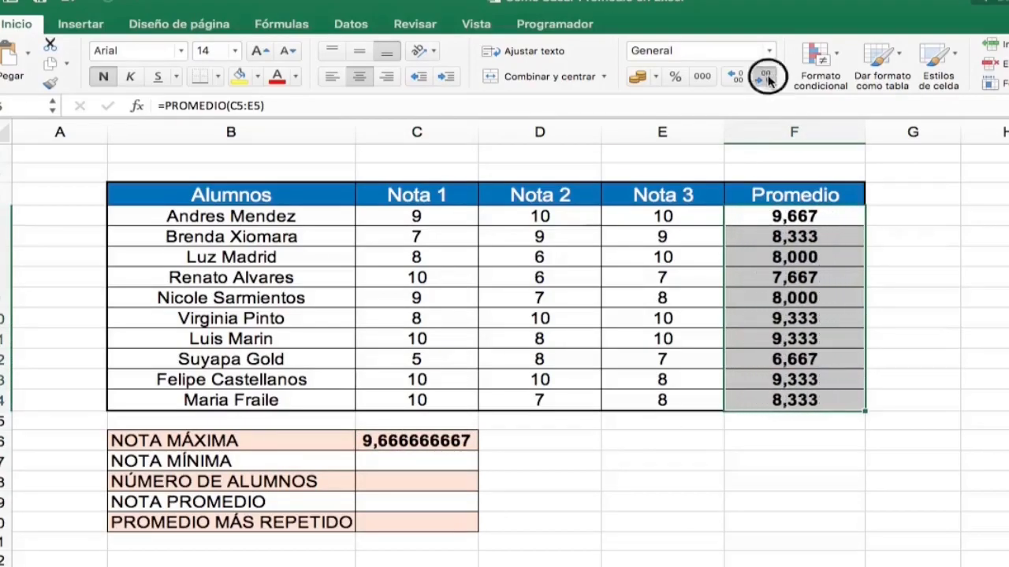
click(766, 77)
click(766, 77)
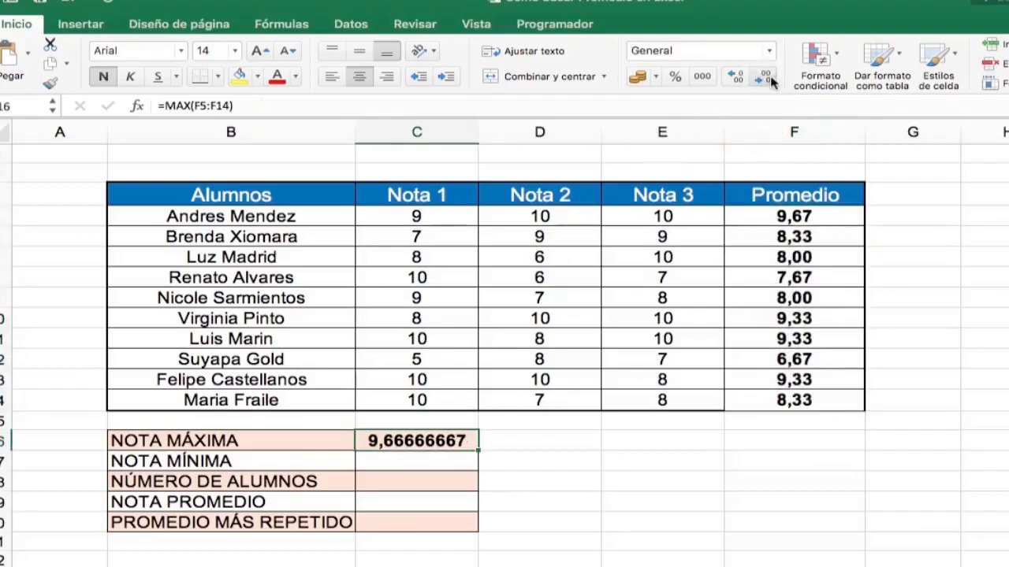
click(766, 78)
click(765, 79)
click(765, 78)
click(765, 79)
click(765, 79)
click(766, 79)
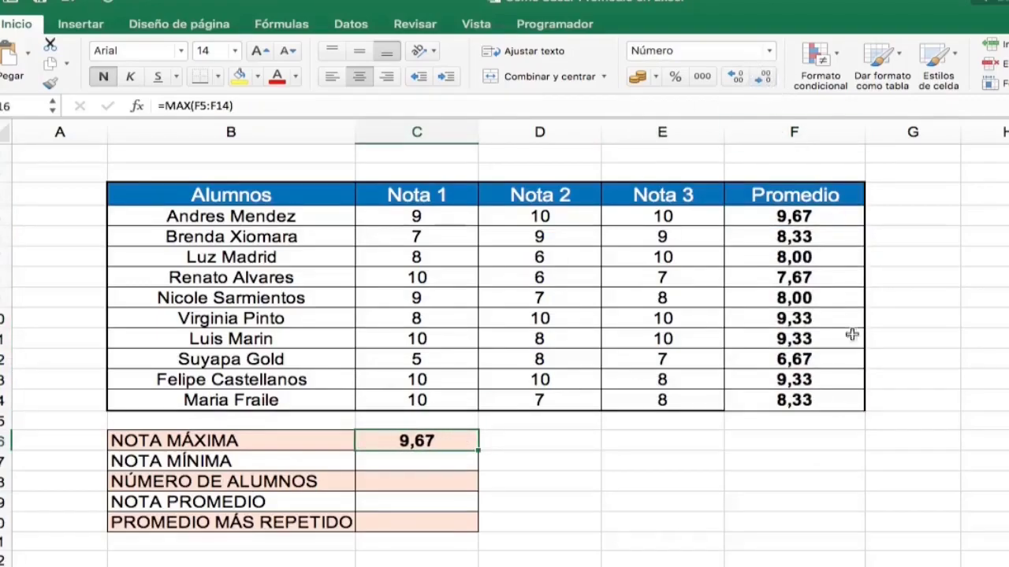
click(413, 463)
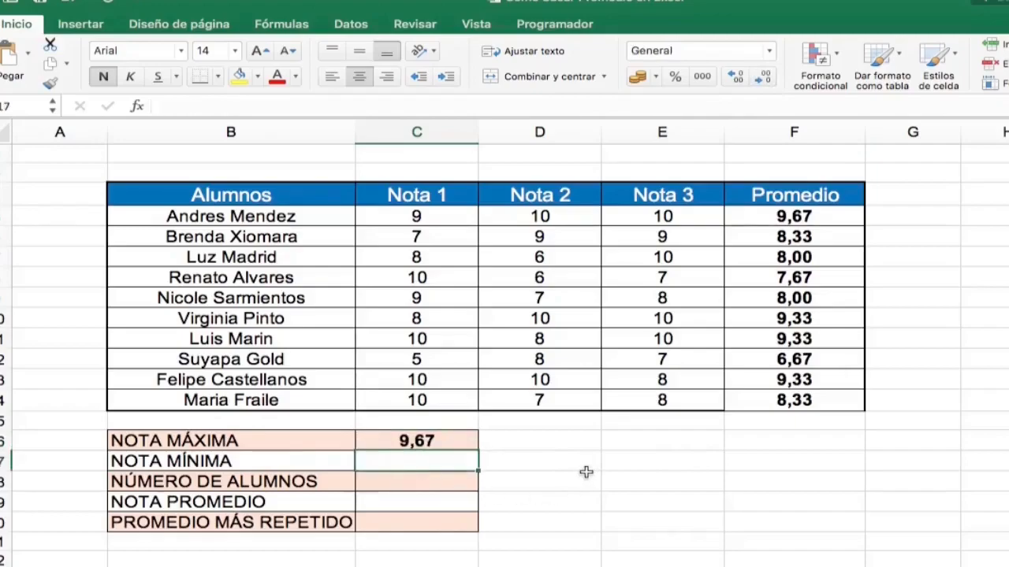
- Enter =MIN(F5:F14) in C17, returning the lowest average 6,67
text(=)
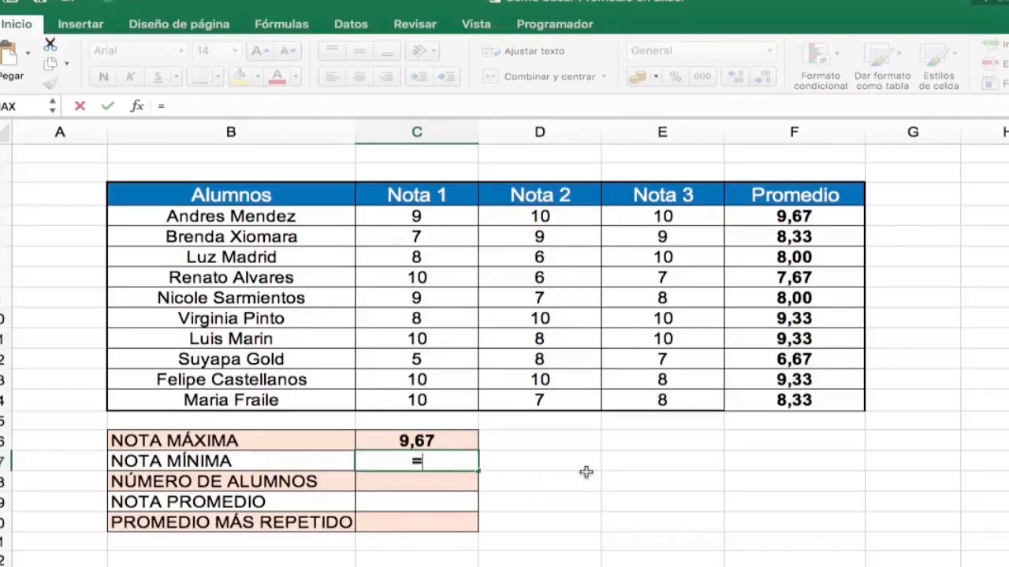
text(min)
key(Tab)
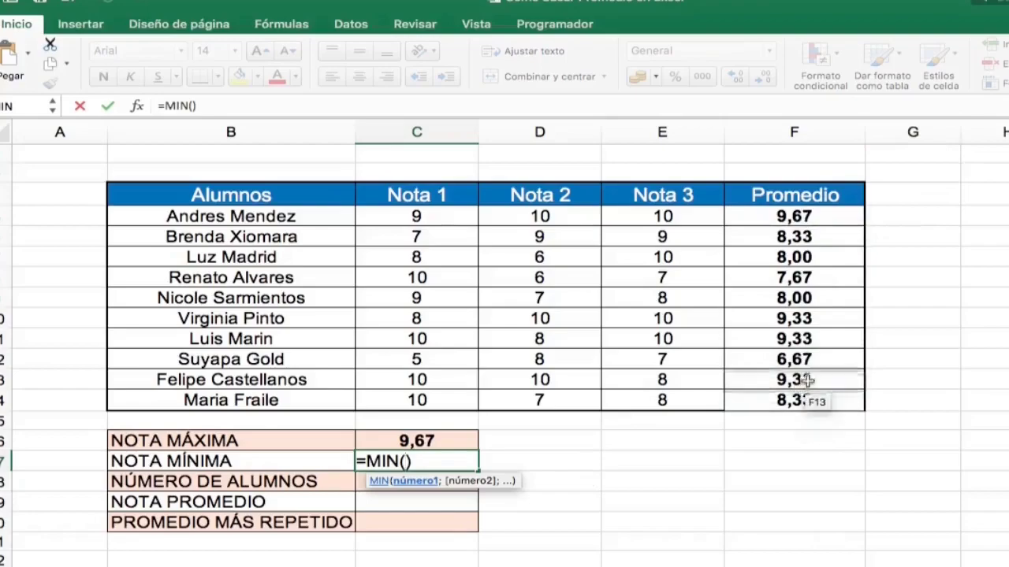
mouse_move(781, 216)
mouse_down()
mouse_move(810, 378)
mouse_move(788, 400)
mouse_up()
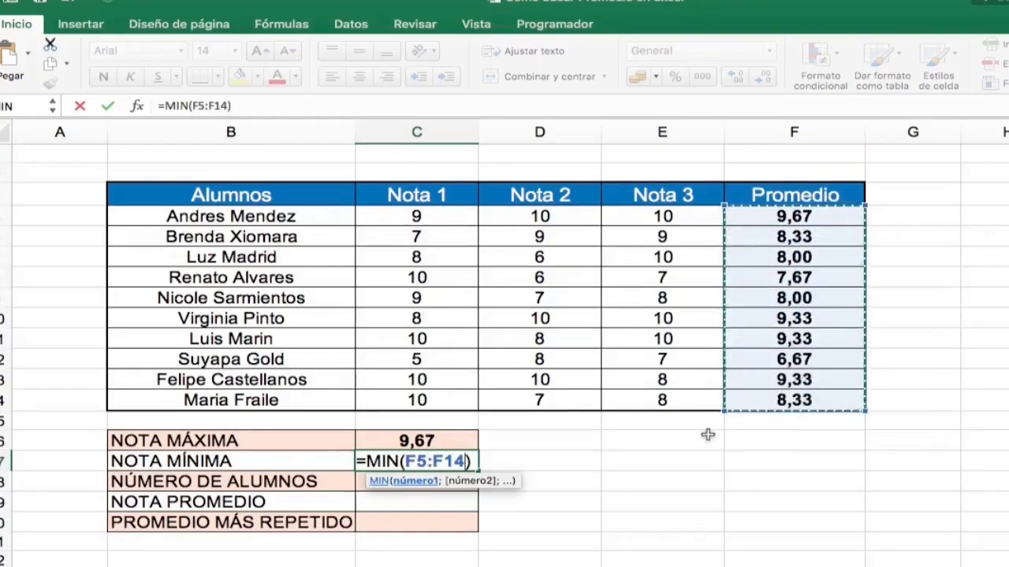
key(Return)
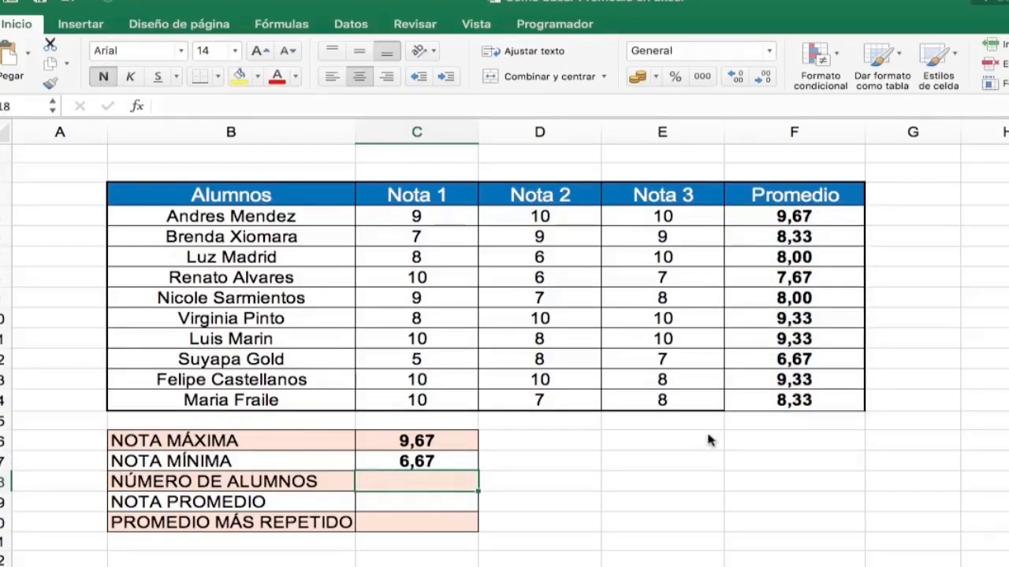
- Count the students with =CONTARA(B5:B14) in C18 and verify the count of 10
text(=)
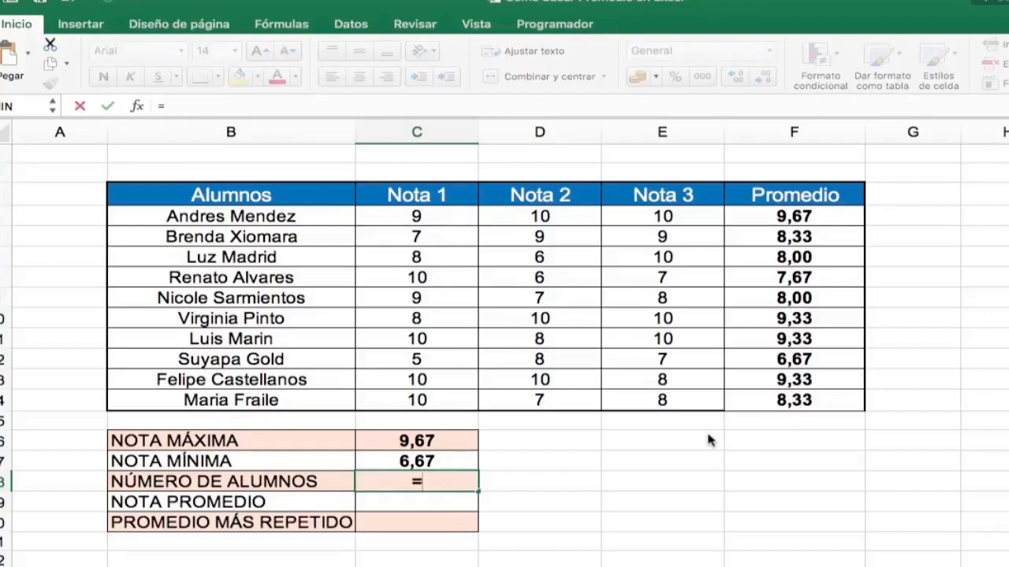
text(contar)
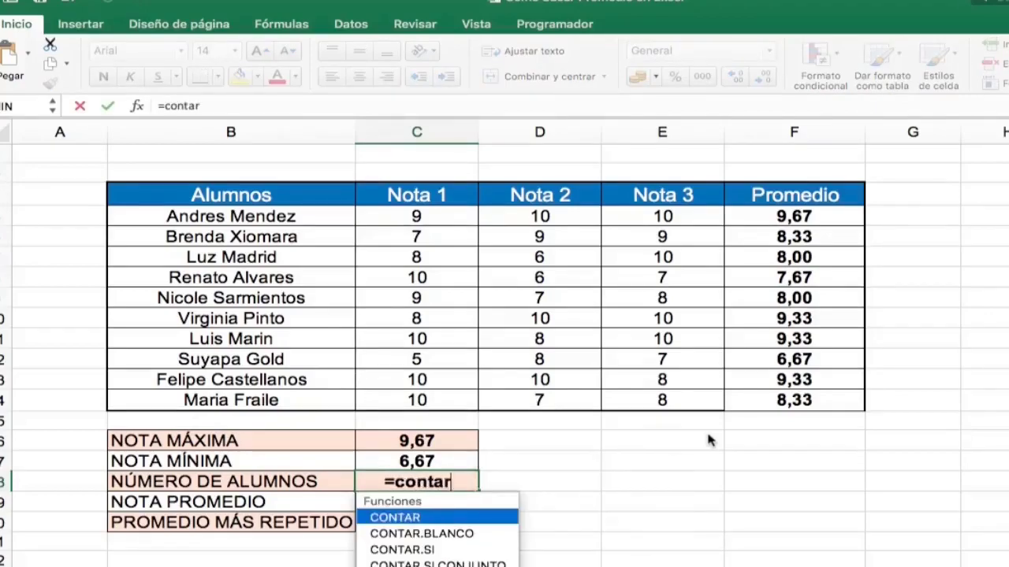
text(a)
key(Tab)
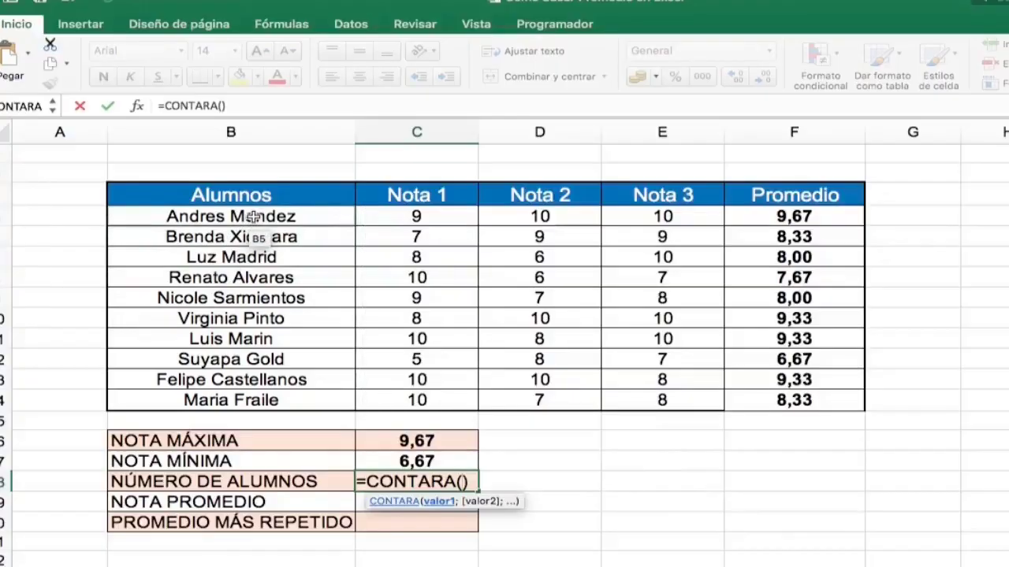
drag(253, 216, 253, 402)
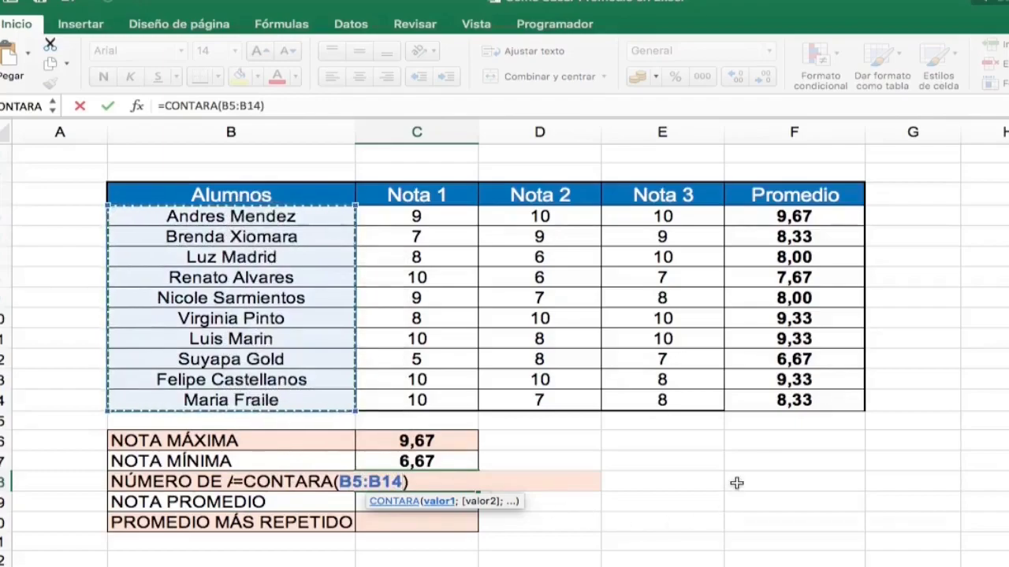
key(Return)
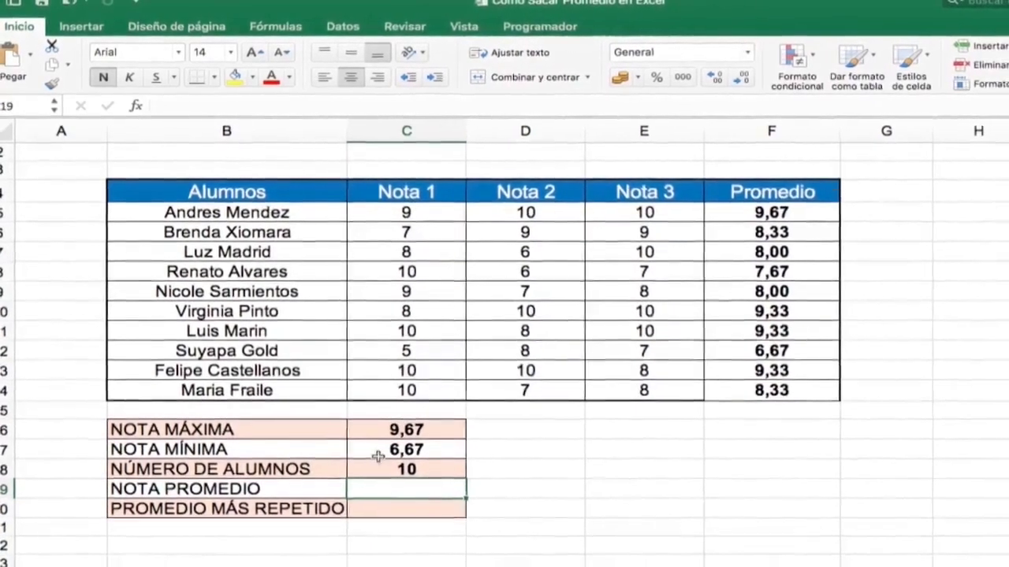
drag(285, 207, 253, 375)
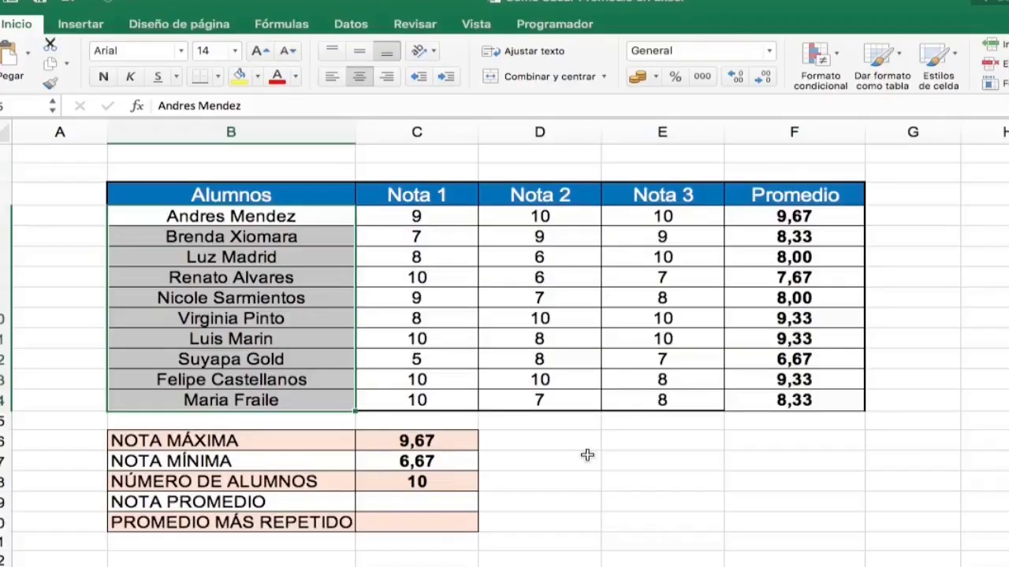
click(504, 398)
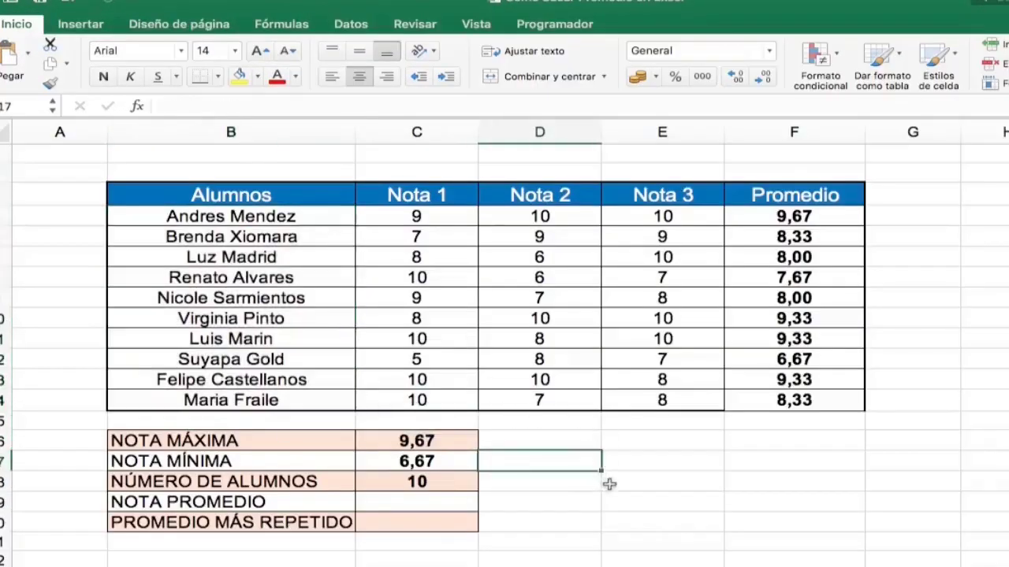
- Enter =PROMEDIO(F5:F14) in C19, returning the overall average 8,47
click(446, 503)
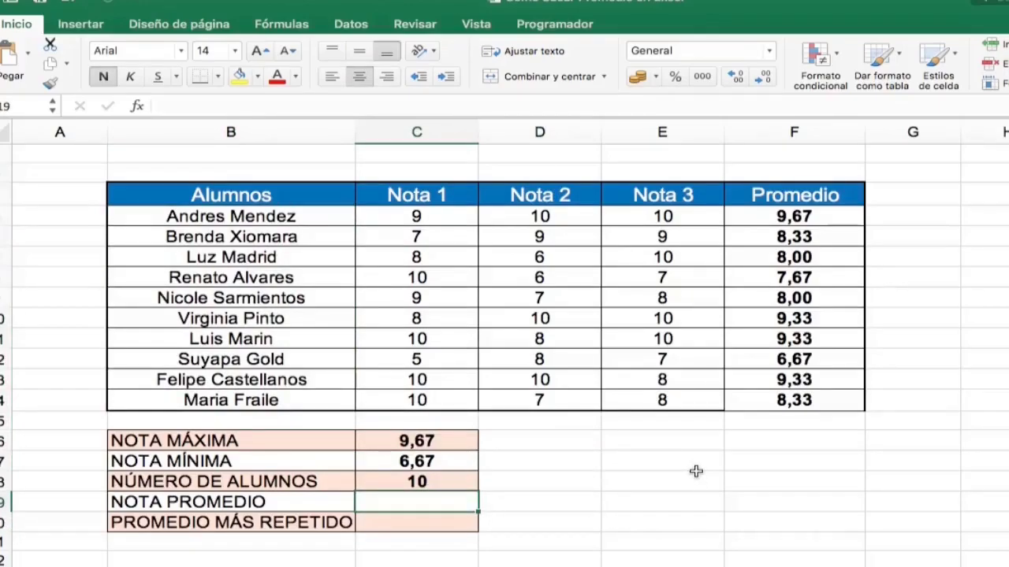
text(=pr)
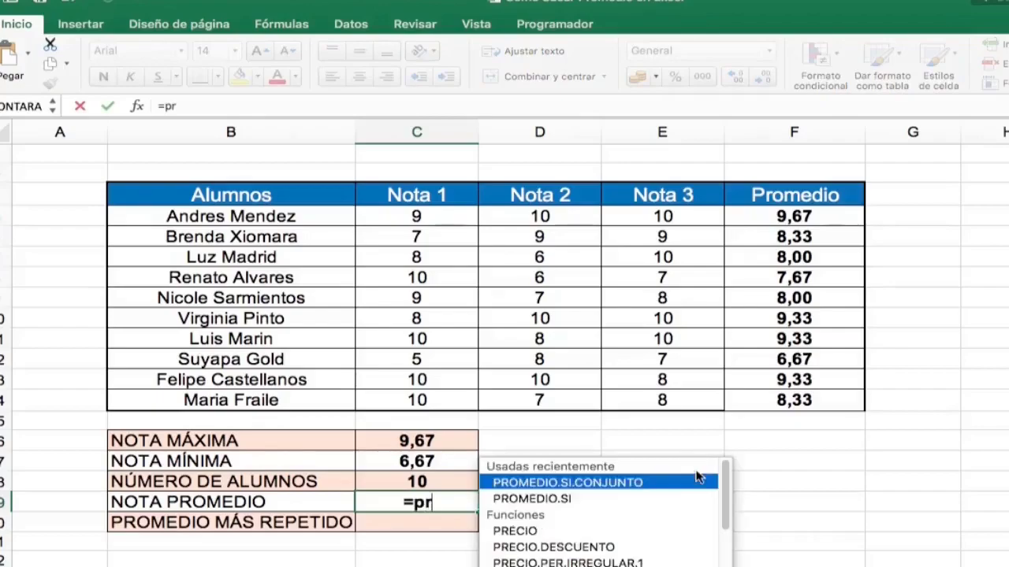
text(o)
key(Down)
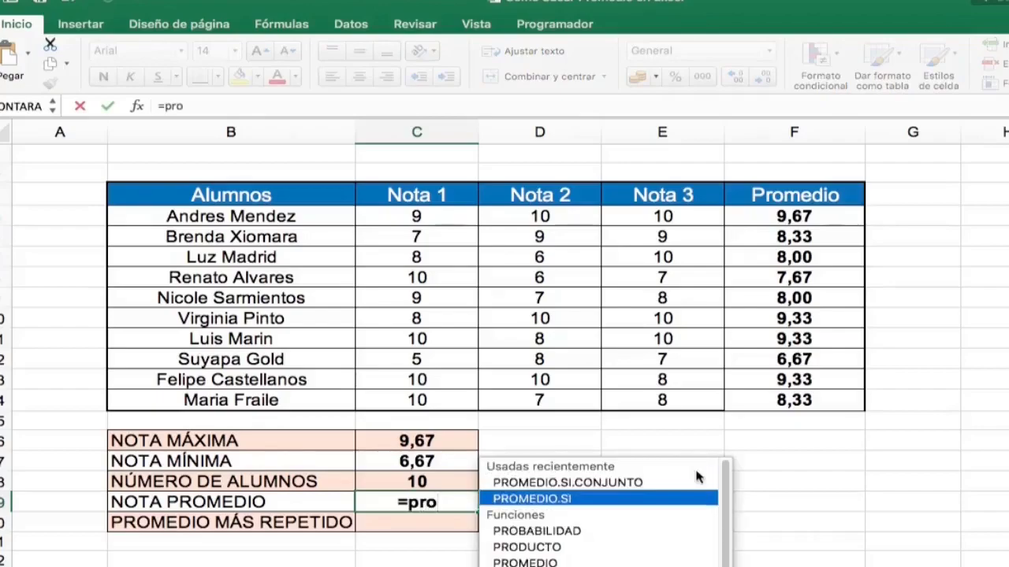
key(Down)
key(Down)
key(Down)
key(Tab)
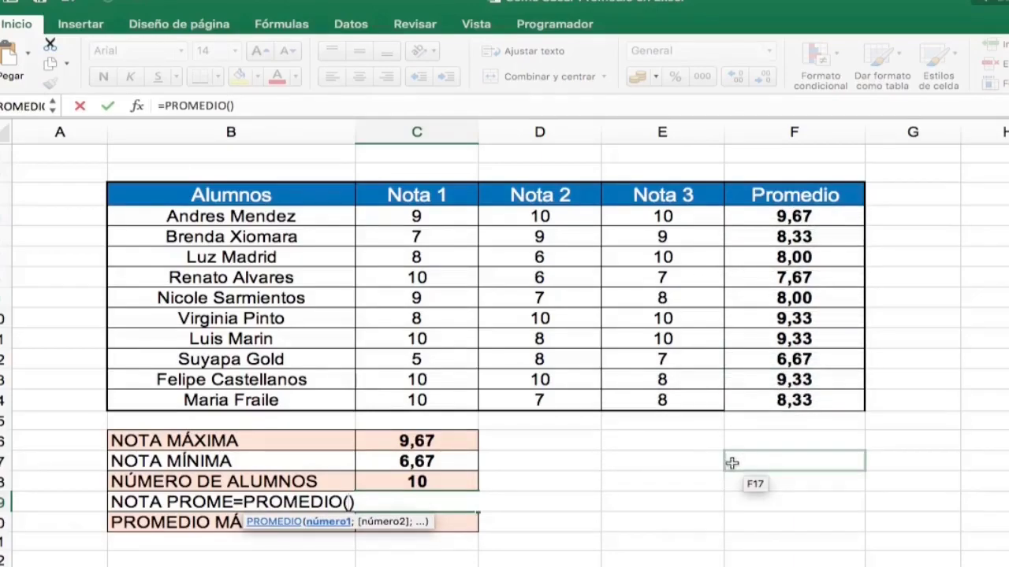
drag(793, 216, 782, 403)
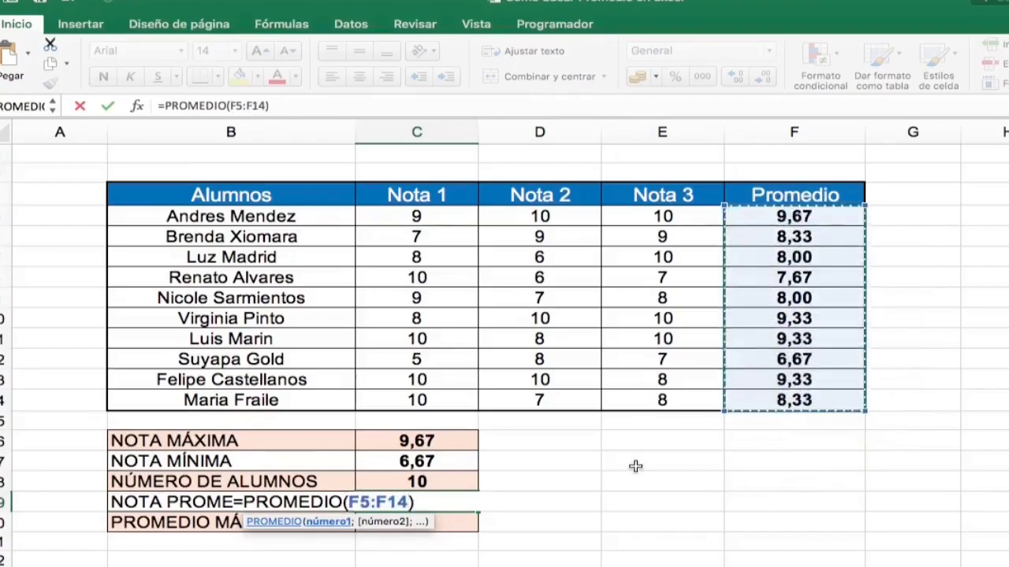
key(Return)
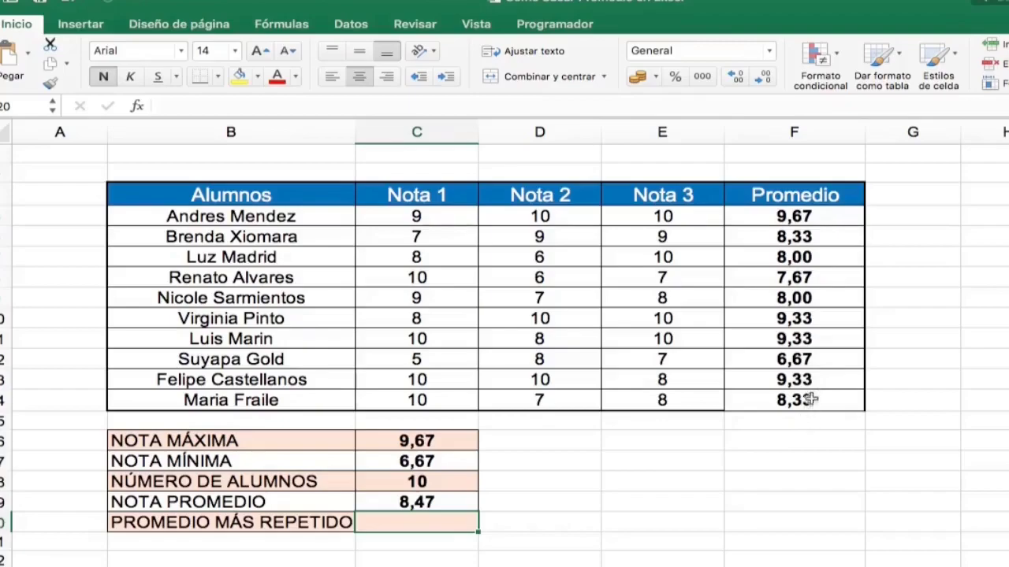
- Highlight the repeated 9,33 averages in F13, F11 and F10
click(815, 380)
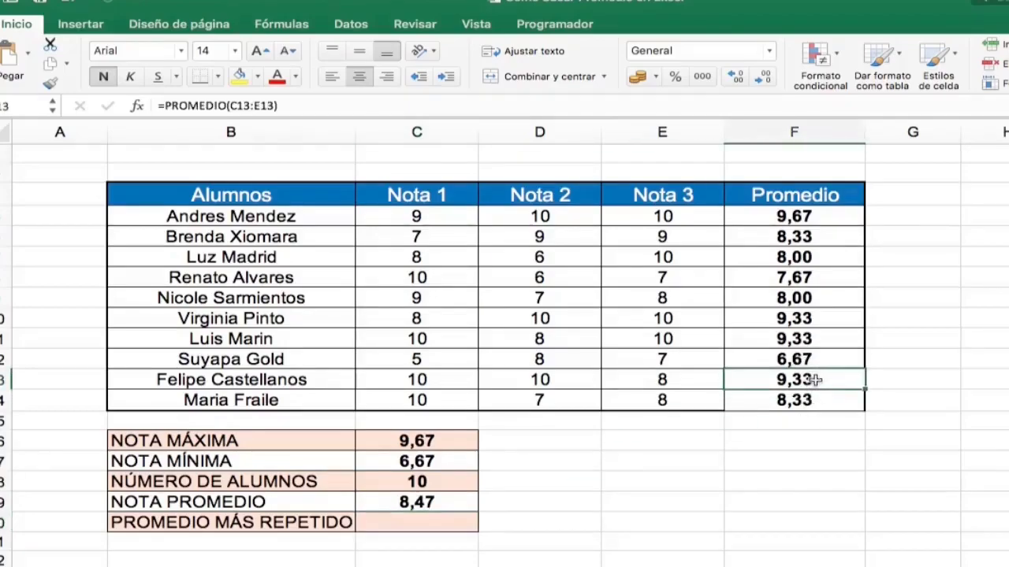
super+click(831, 339)
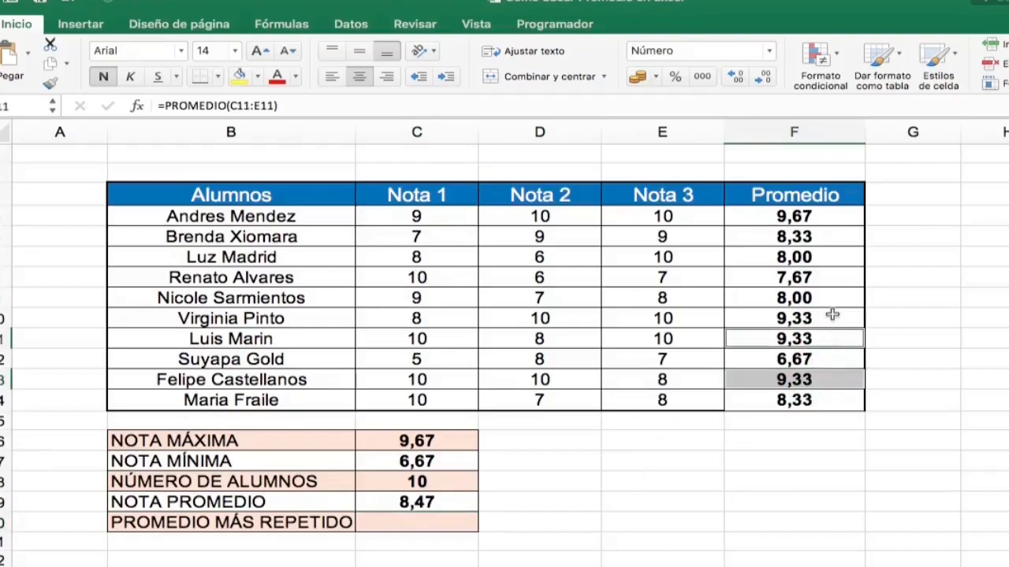
super+click(834, 318)
click(441, 523)
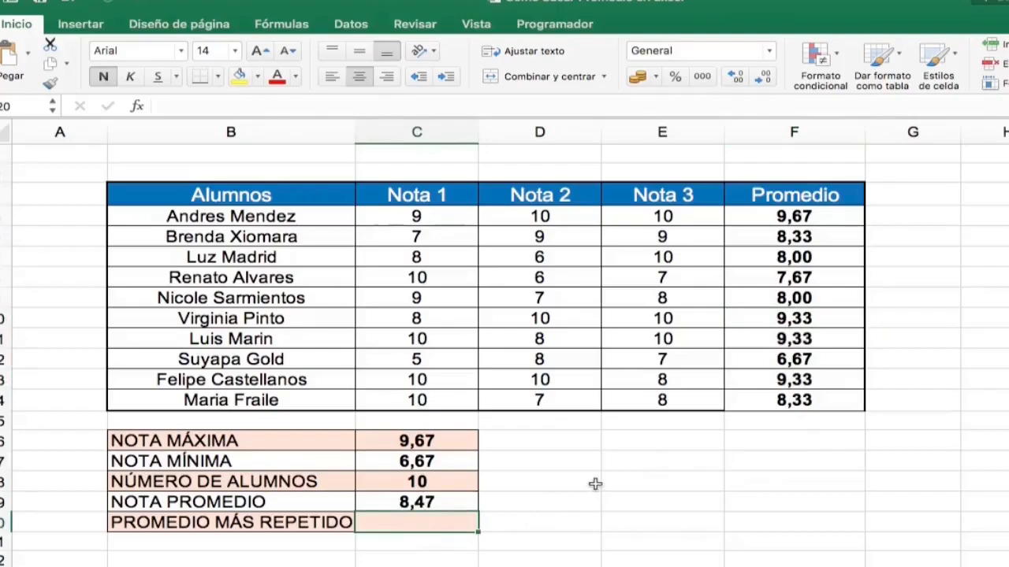
- Enter =MODA.UNO(F5:F14) in C20 and show it with two decimals as 9,33
text(=)
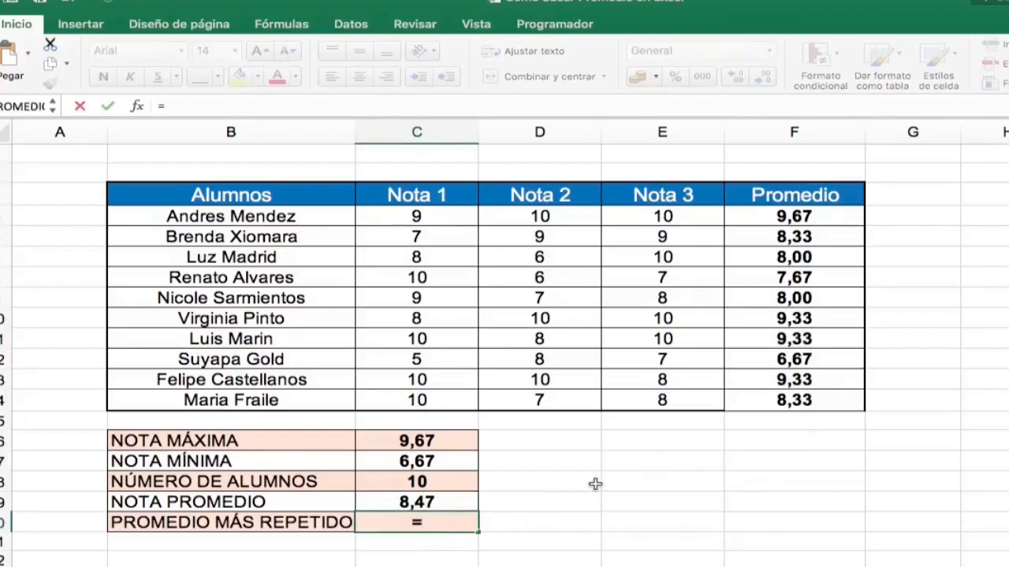
text(moda.)
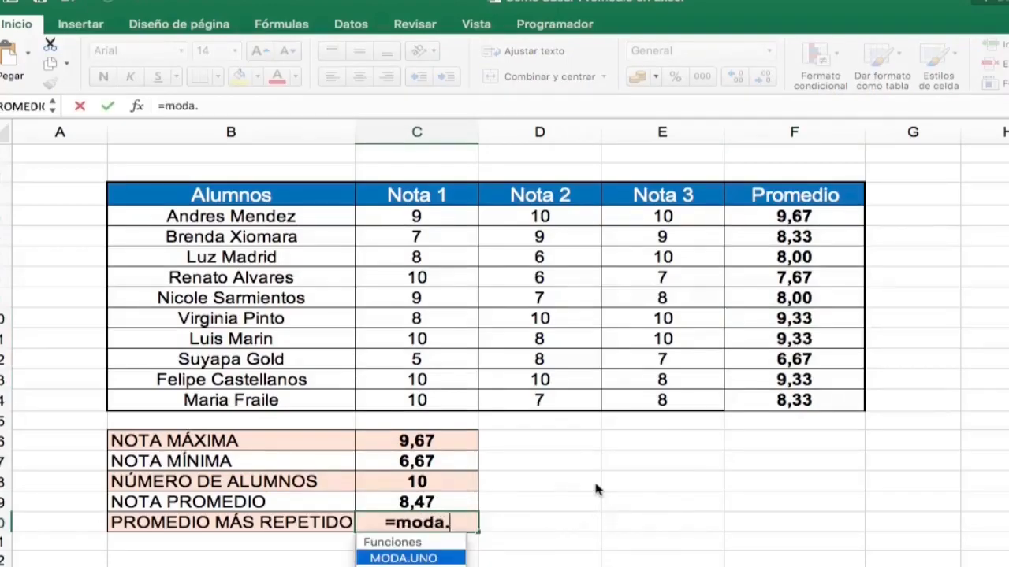
key(Tab)
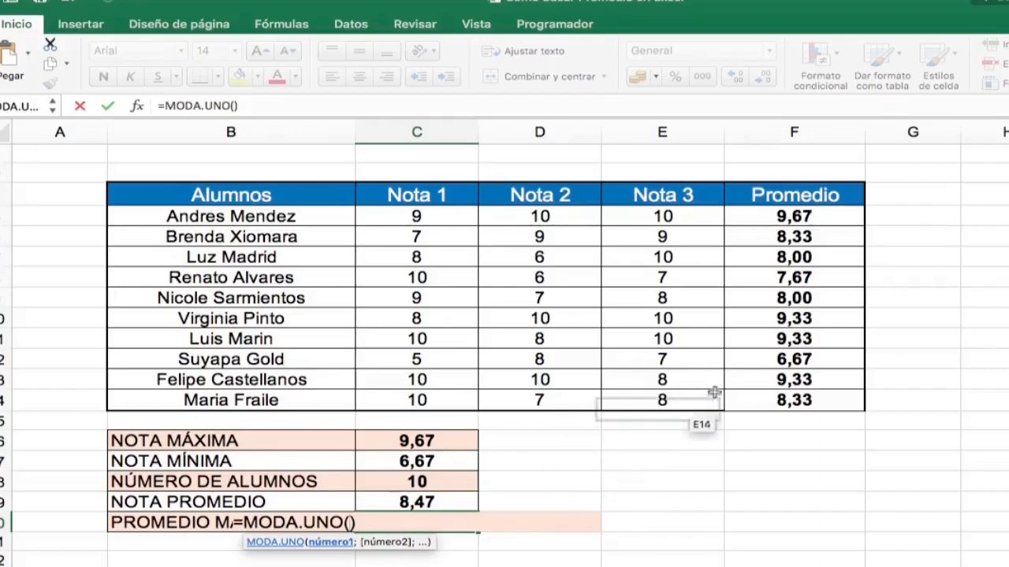
drag(778, 215, 758, 403)
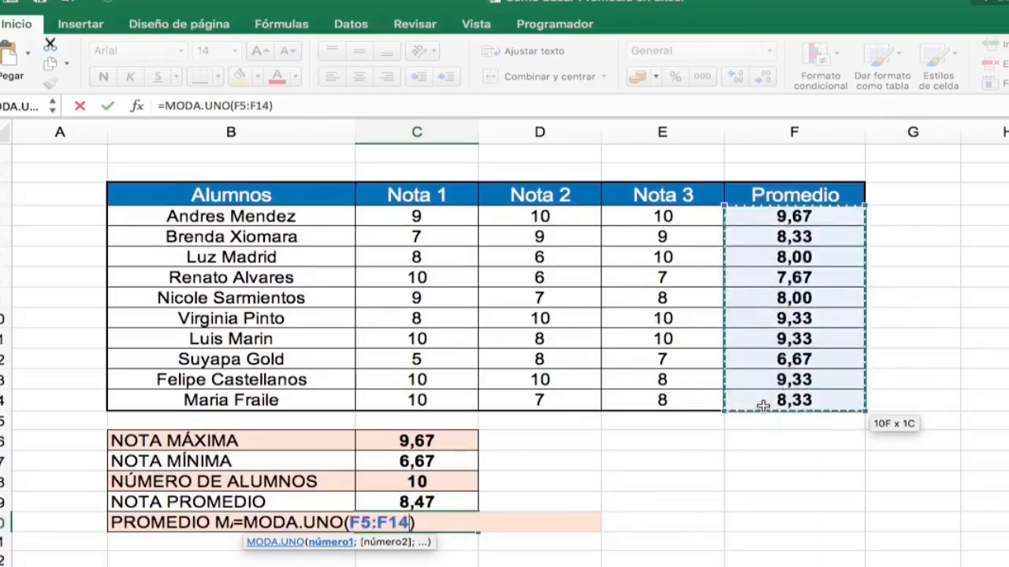
key(Return)
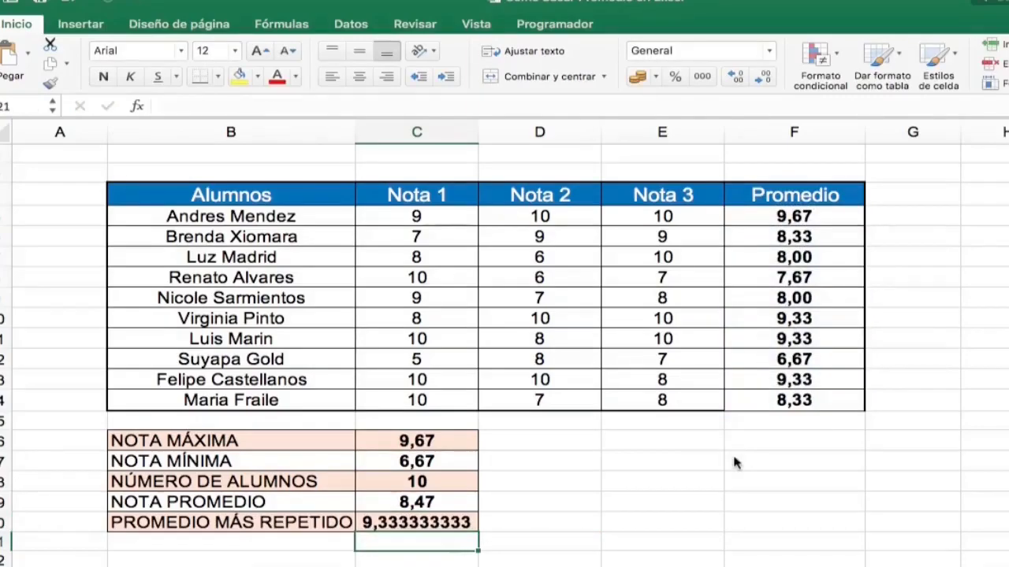
key(Up)
click(763, 77)
click(763, 76)
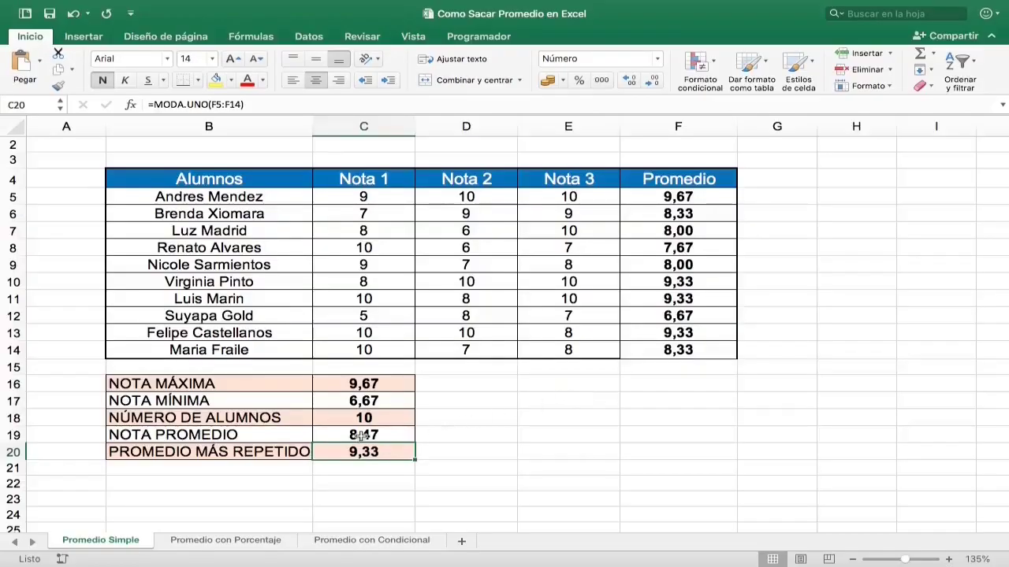
click(236, 541)
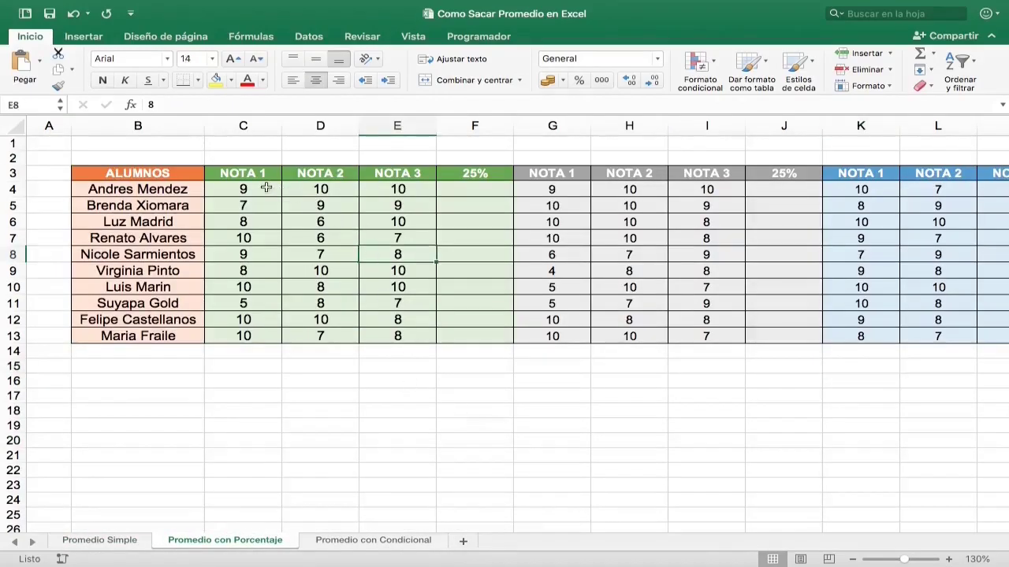
drag(266, 186, 380, 189)
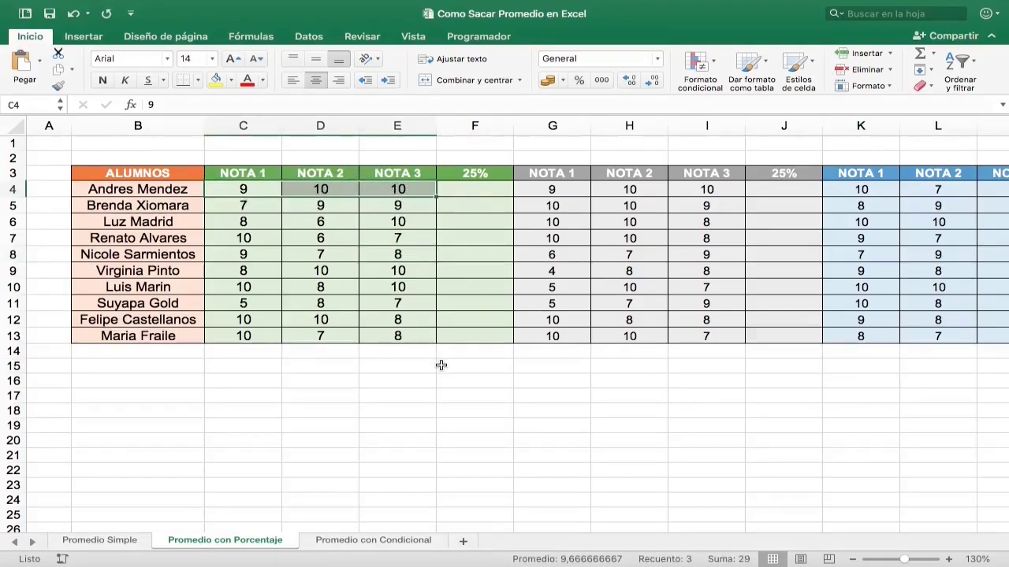
drag(551, 189, 689, 191)
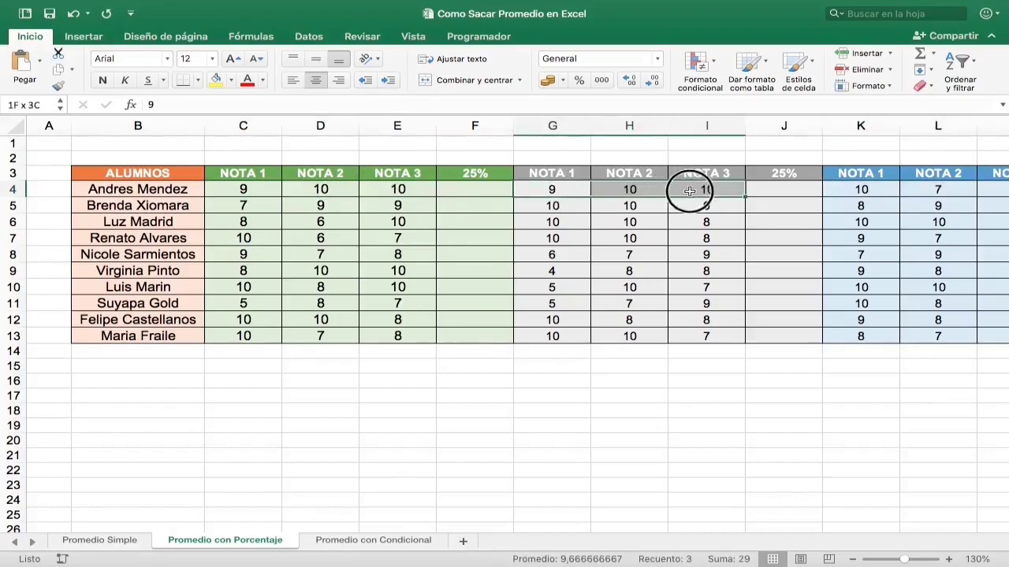
scroll(689, 190, right, 5)
drag(545, 189, 685, 191)
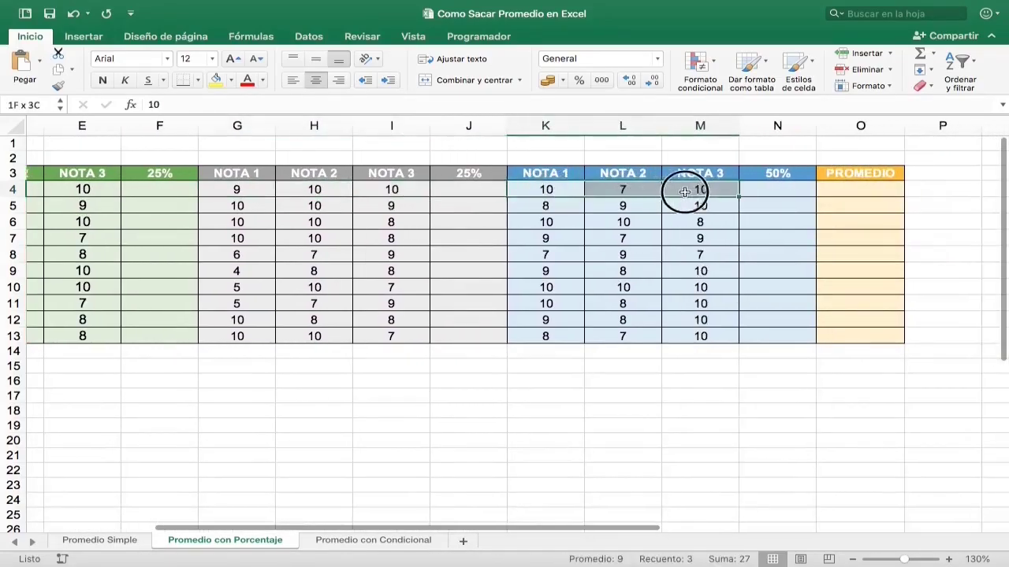
scroll(674, 205, left, 5)
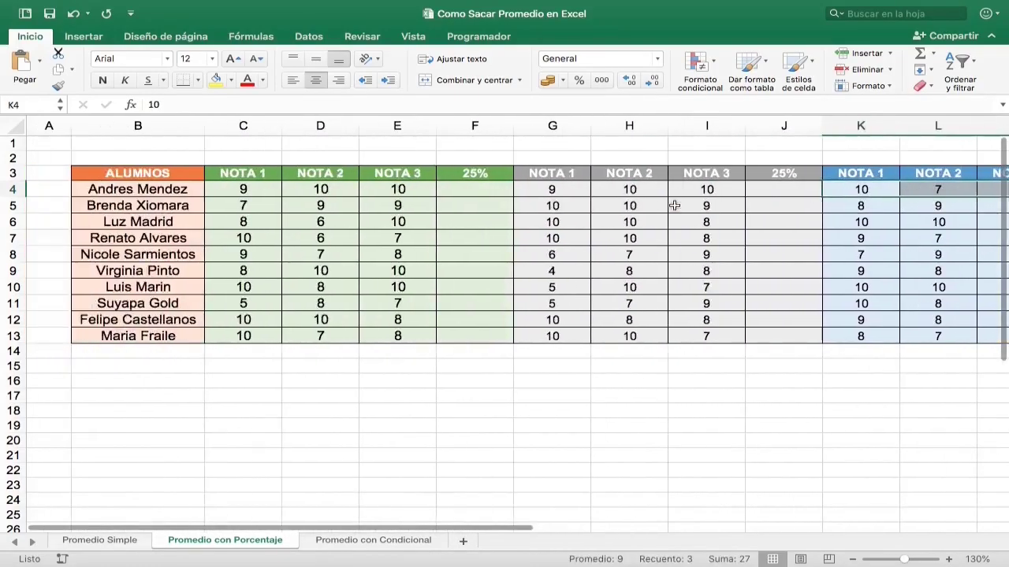
click(468, 193)
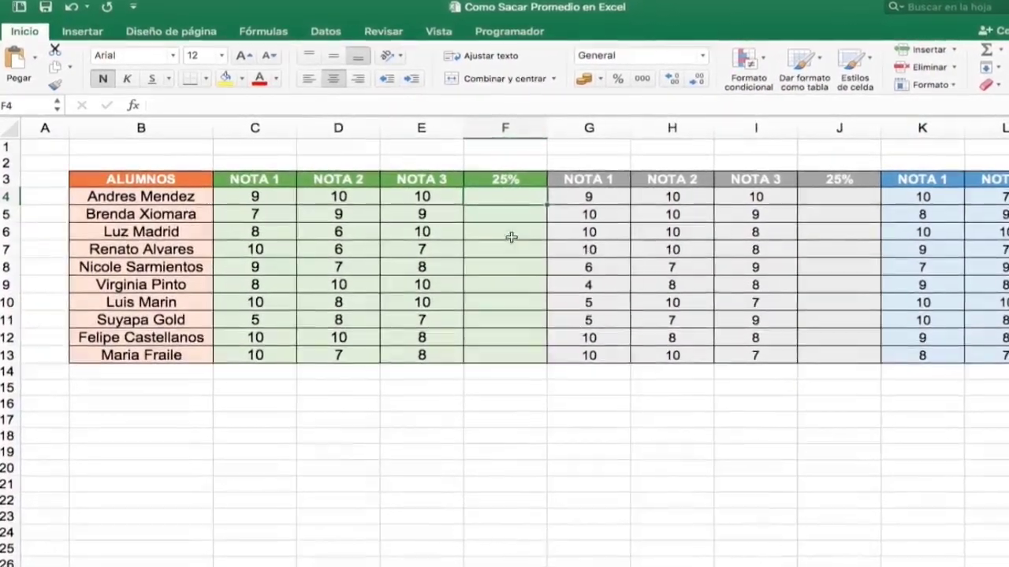
- Enter =PROMEDIO(C4:E4)*25% in F4 and display it with two decimals as 2,42
text(=)
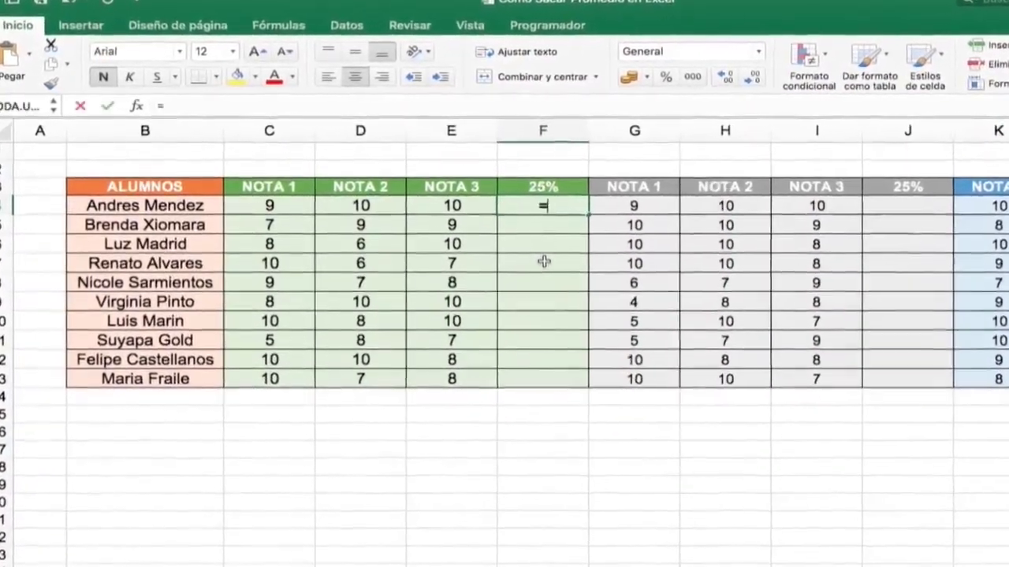
text(pr)
key(Tab)
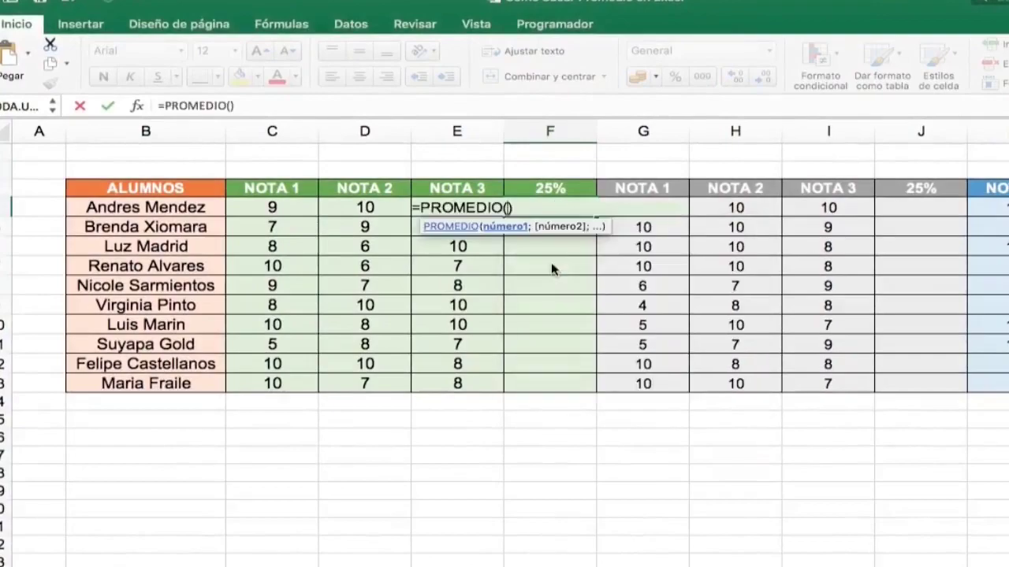
drag(272, 207, 455, 210)
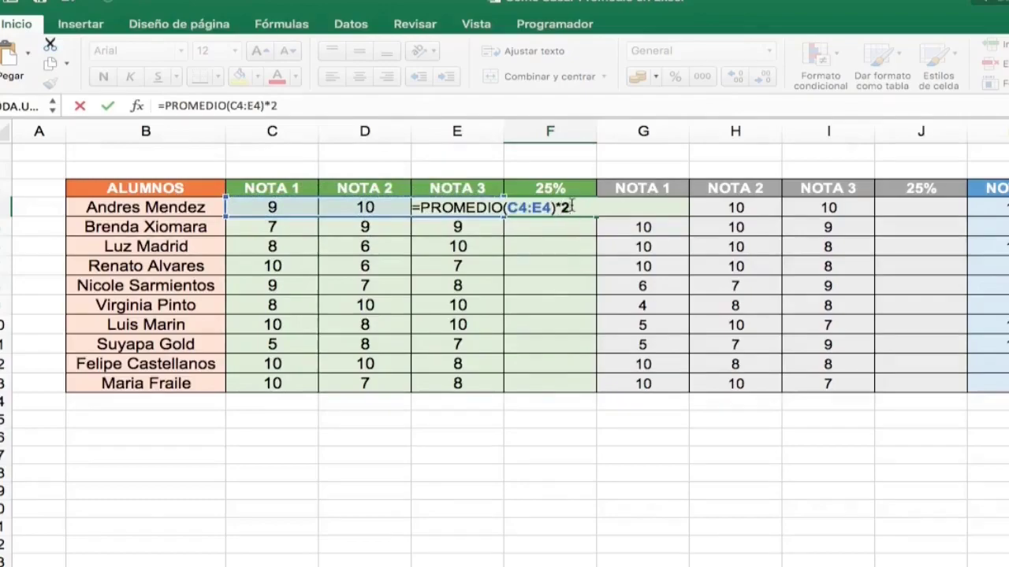
text(%)
key(Return)
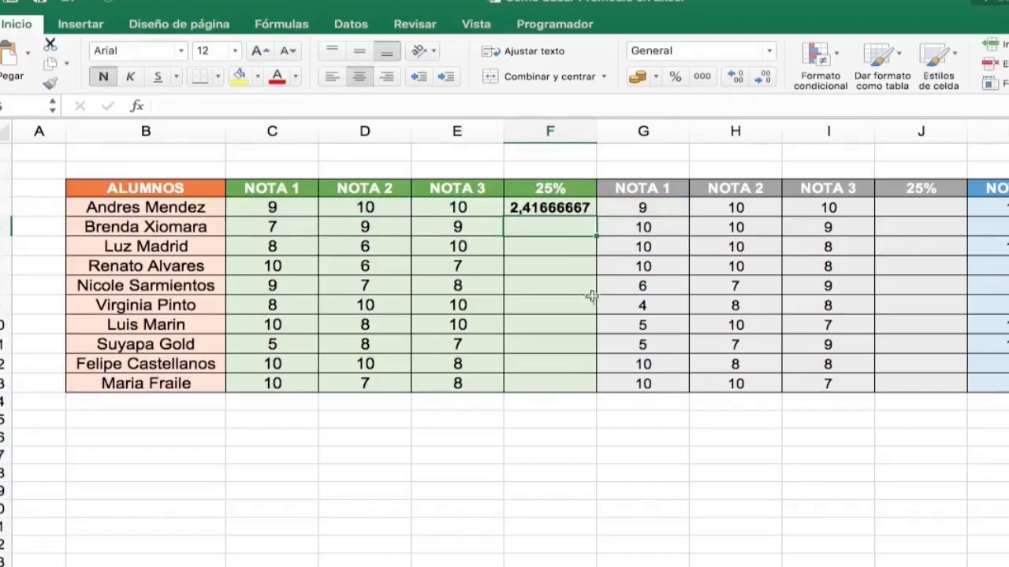
click(540, 206)
click(764, 77)
click(765, 77)
click(765, 77)
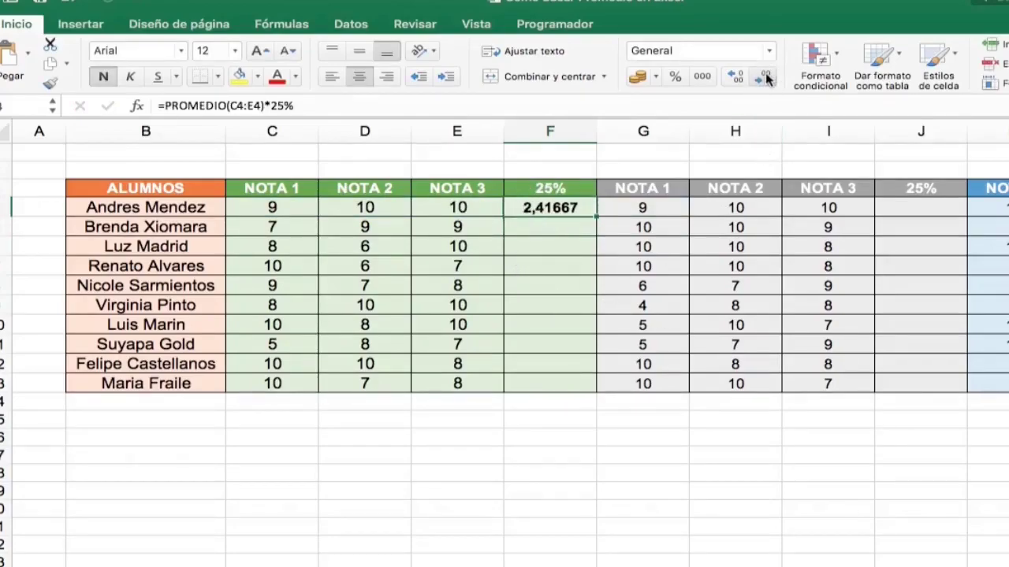
click(765, 78)
click(764, 77)
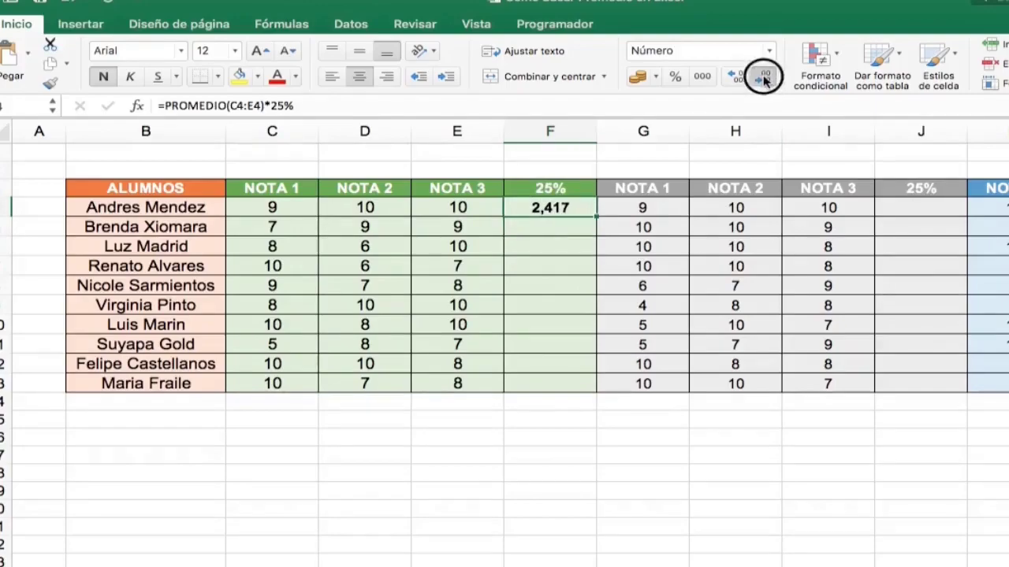
click(765, 77)
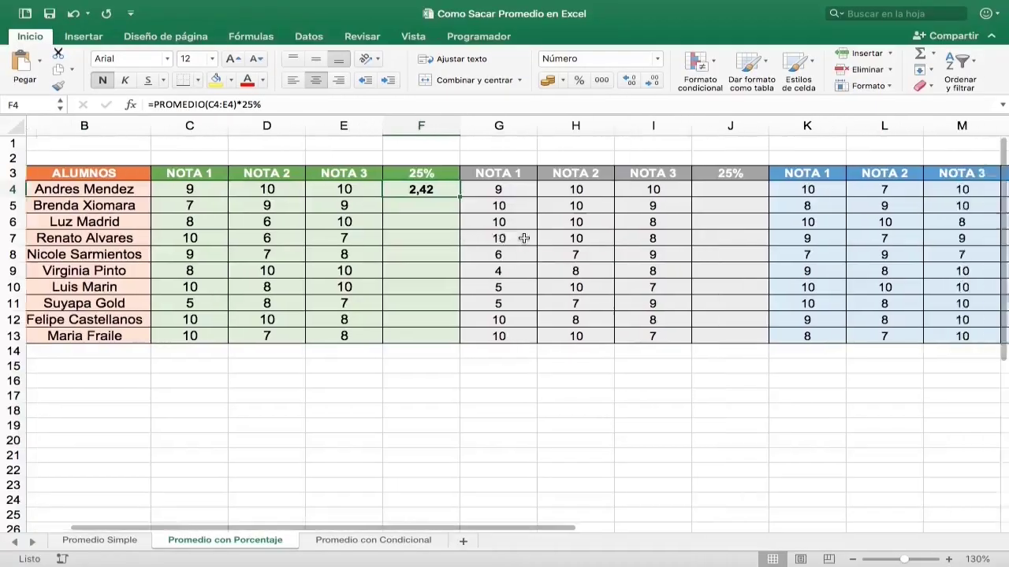
- Look over the first cells of the percentage columns, then return to F4
scroll(523, 238, right, 5)
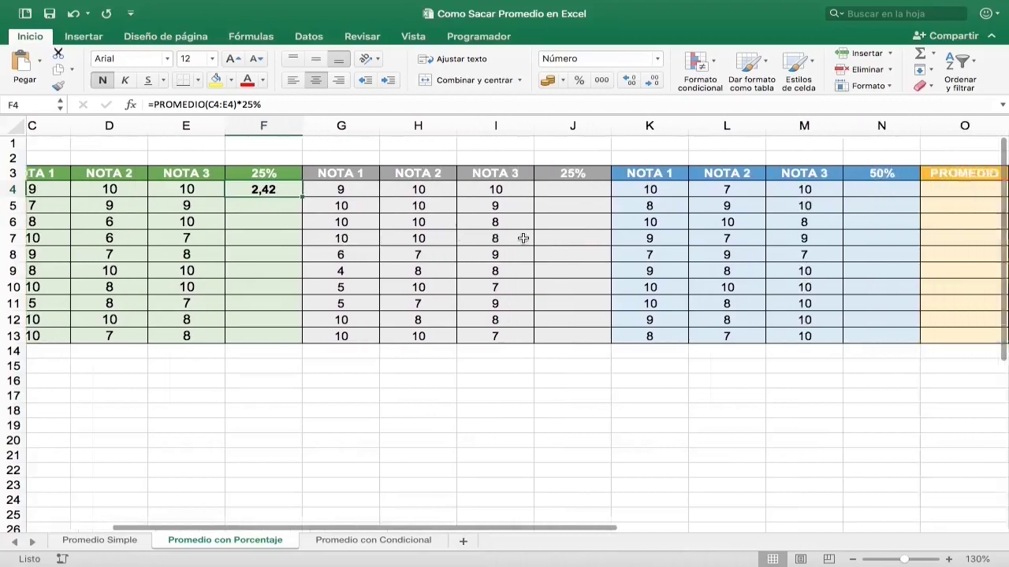
super+click(481, 188)
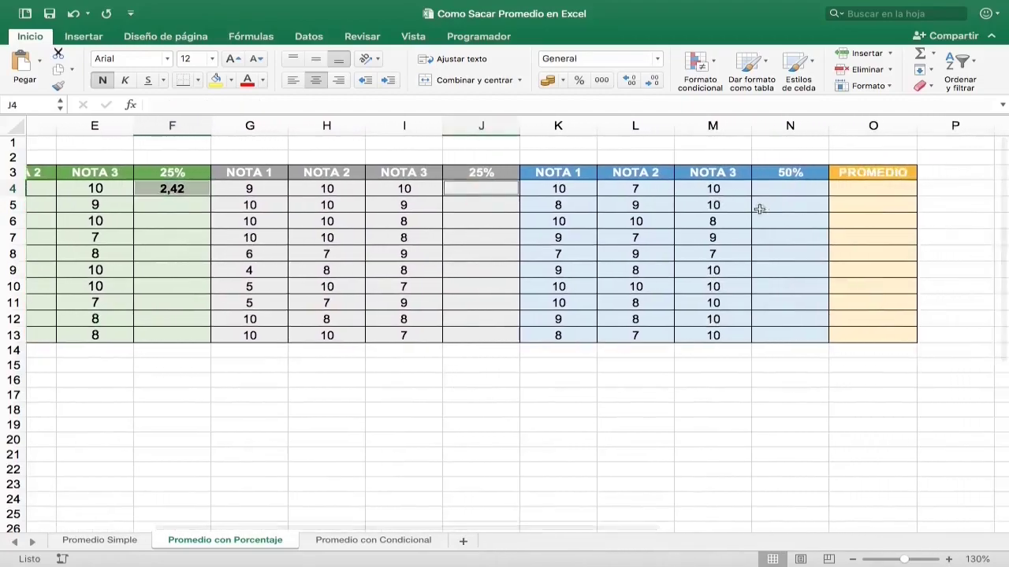
super+click(790, 189)
scroll(651, 327, left, 5)
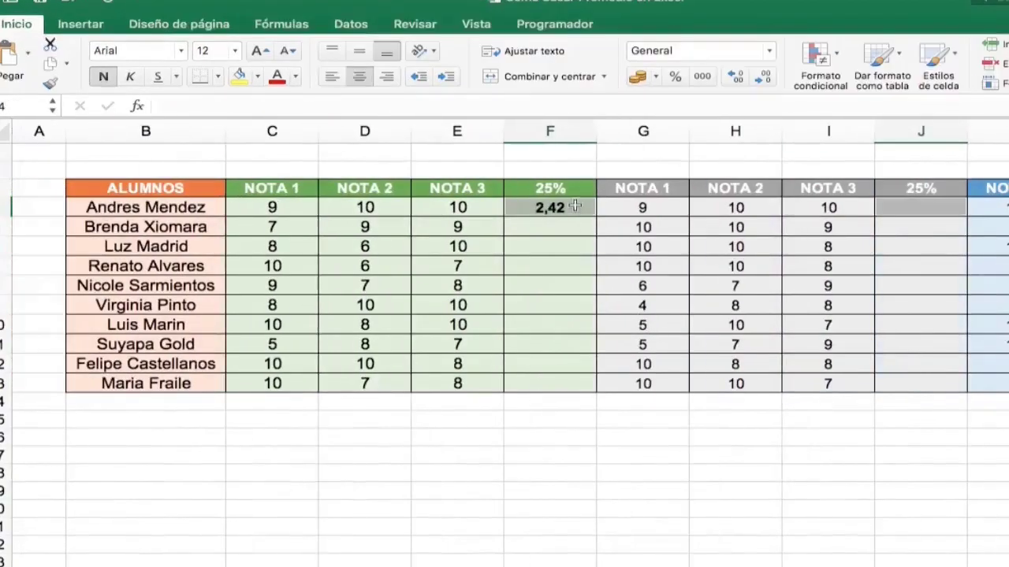
click(576, 206)
- Replace 25% with 0,25 in F4's formula, keeping the result 2,42
drag(298, 105, 271, 105)
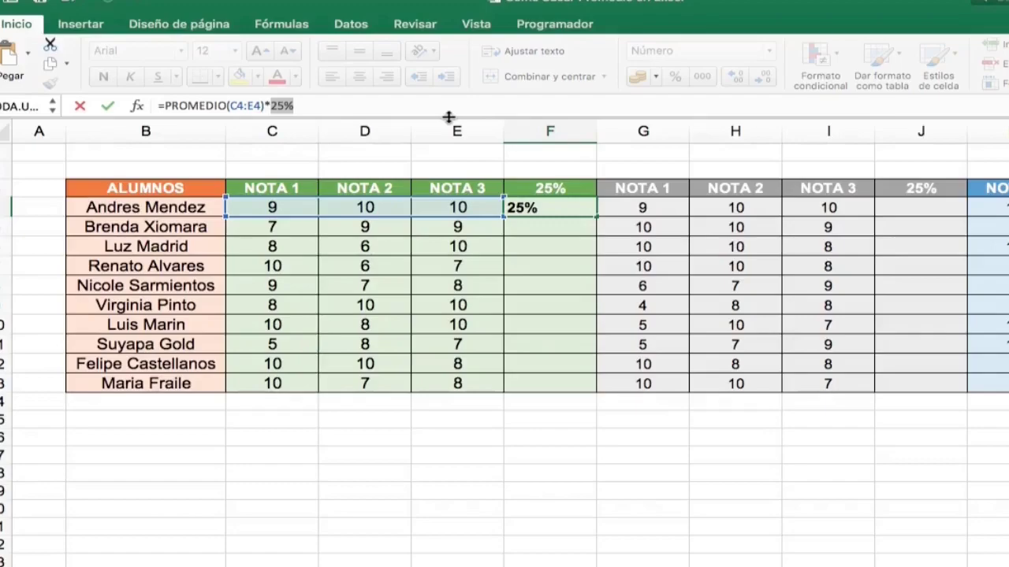
text(0,2)
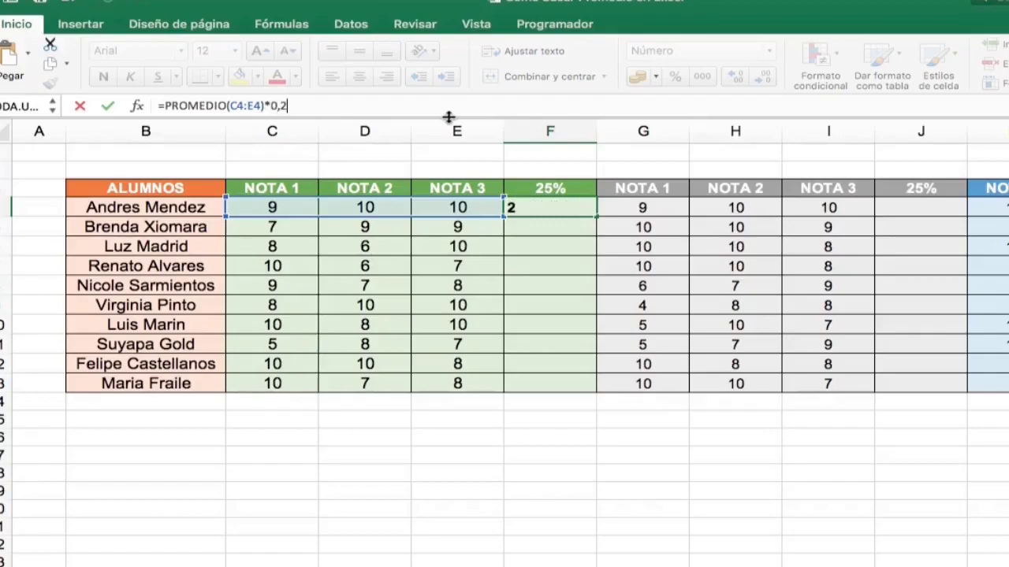
text(5)
key(Return)
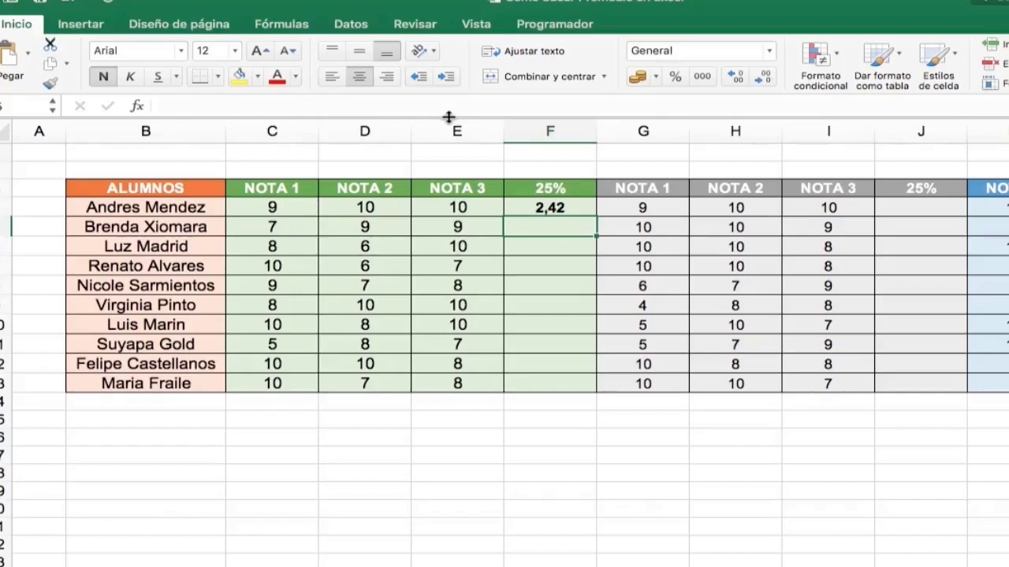
key(Up)
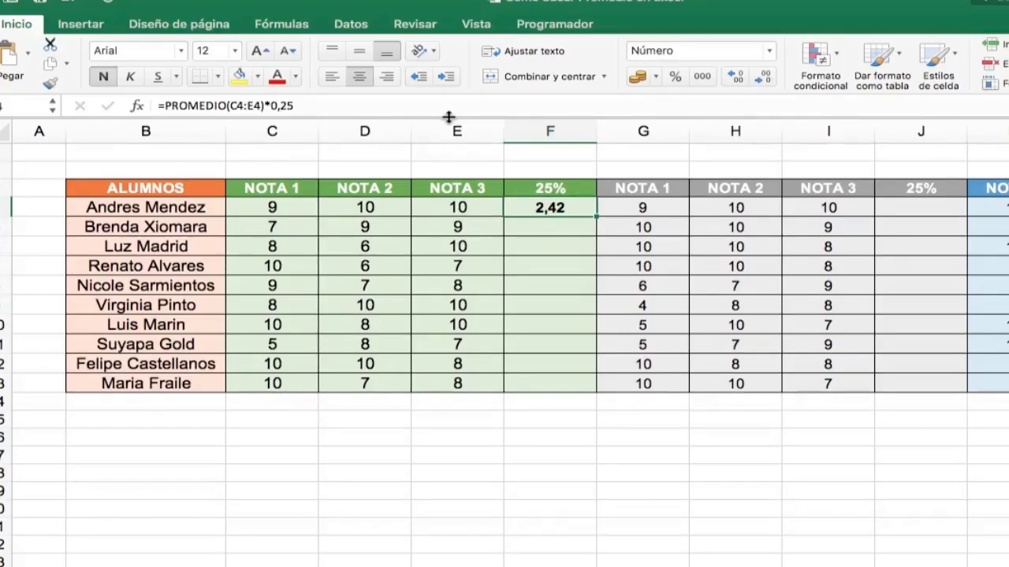
key(Down)
- Enter =PROMEDIO(C5:E5)*25% in F5 and copy F4's formula down through F13
text(=)
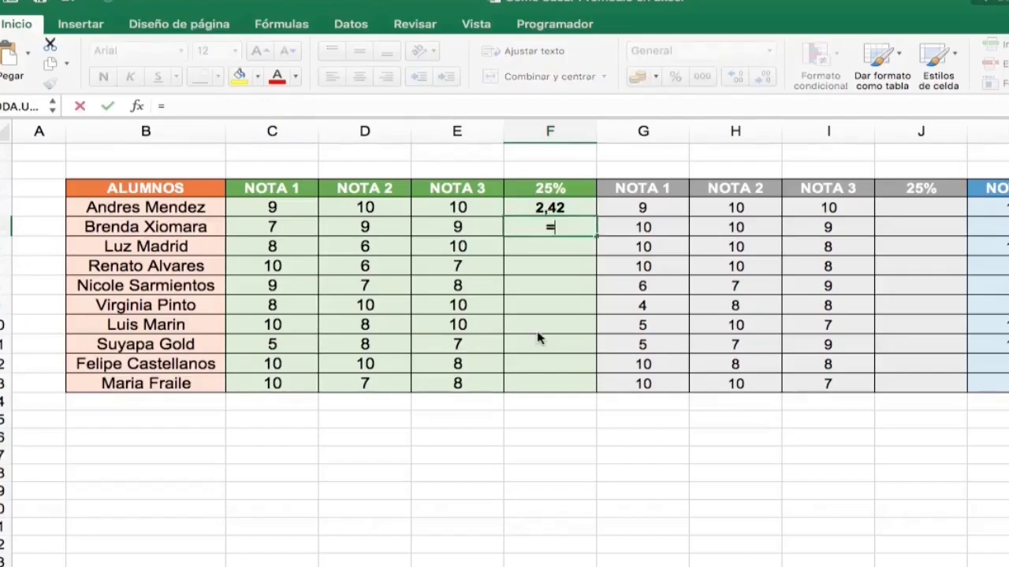
text(pro)
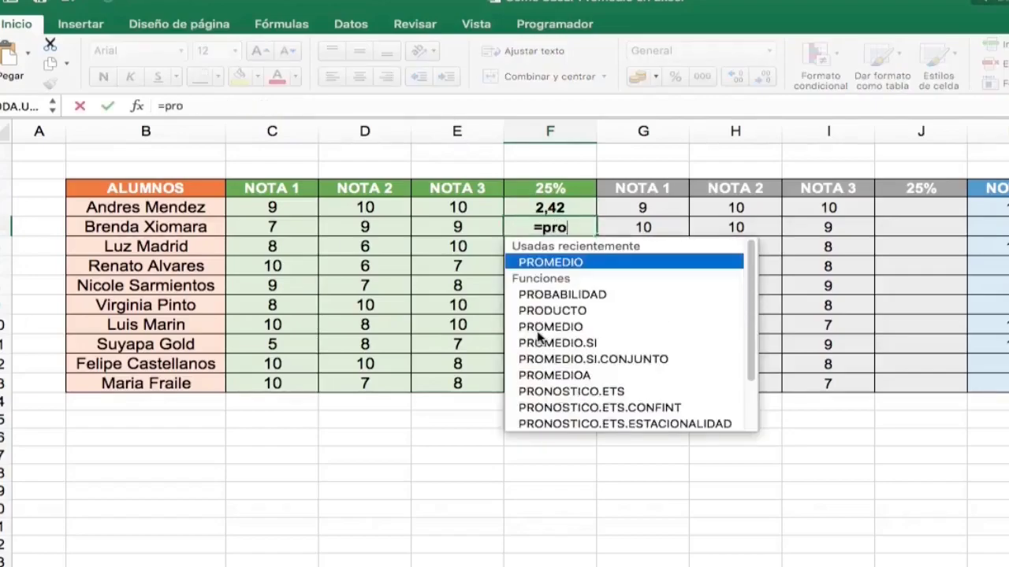
double_click(538, 332)
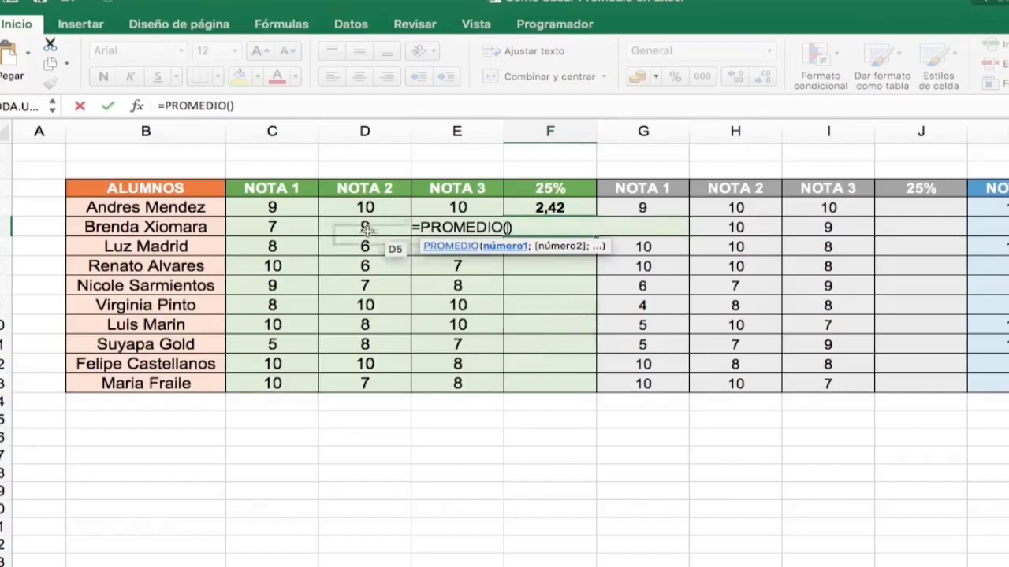
drag(280, 228, 451, 228)
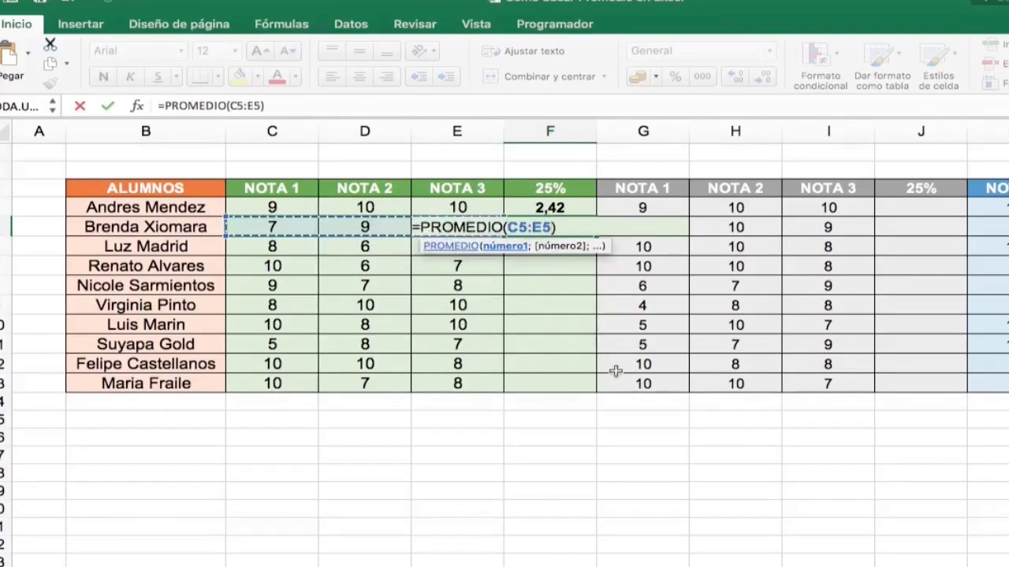
text())
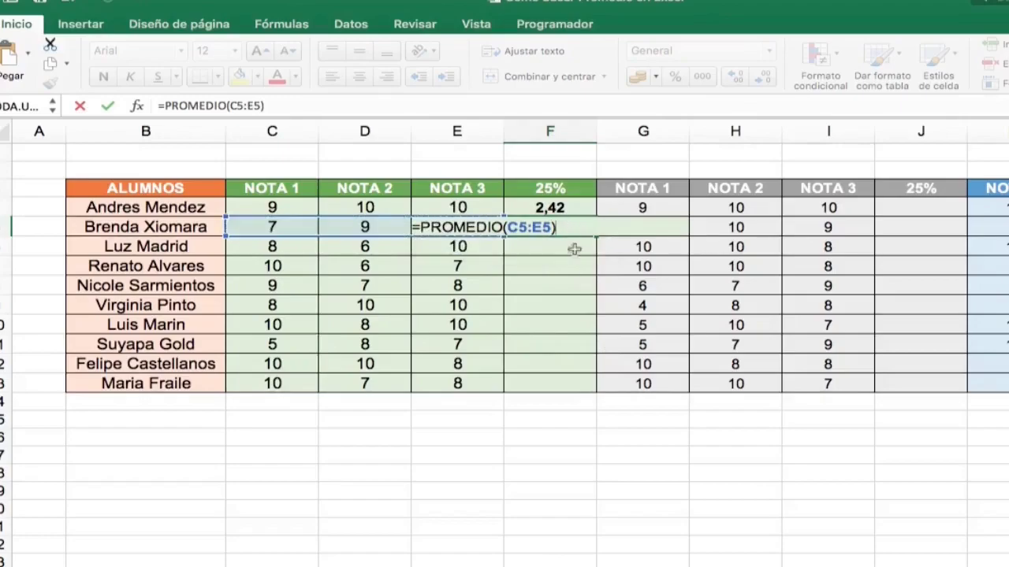
text(*)
text(25%)
key(Return)
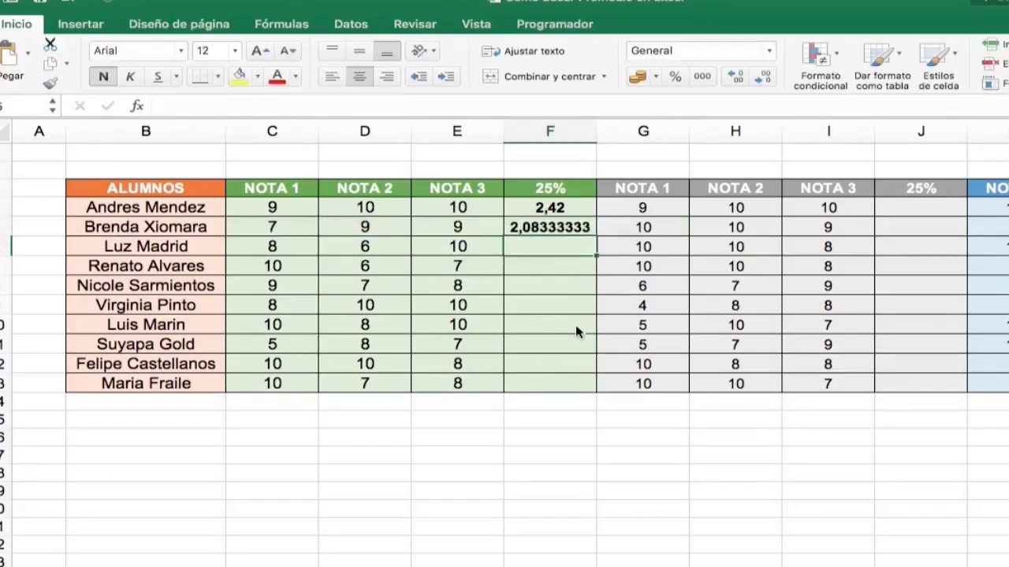
click(591, 207)
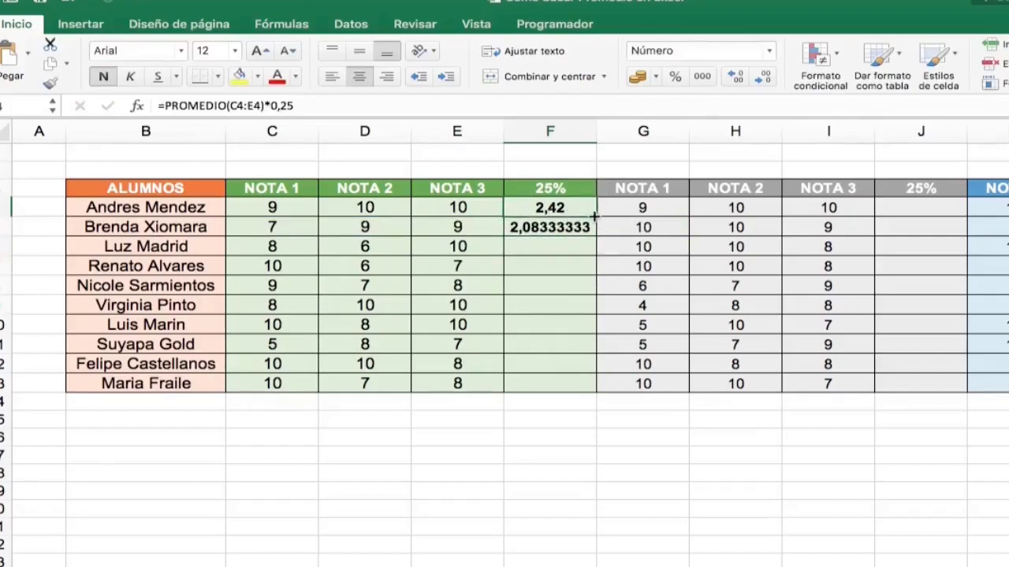
drag(595, 216, 590, 385)
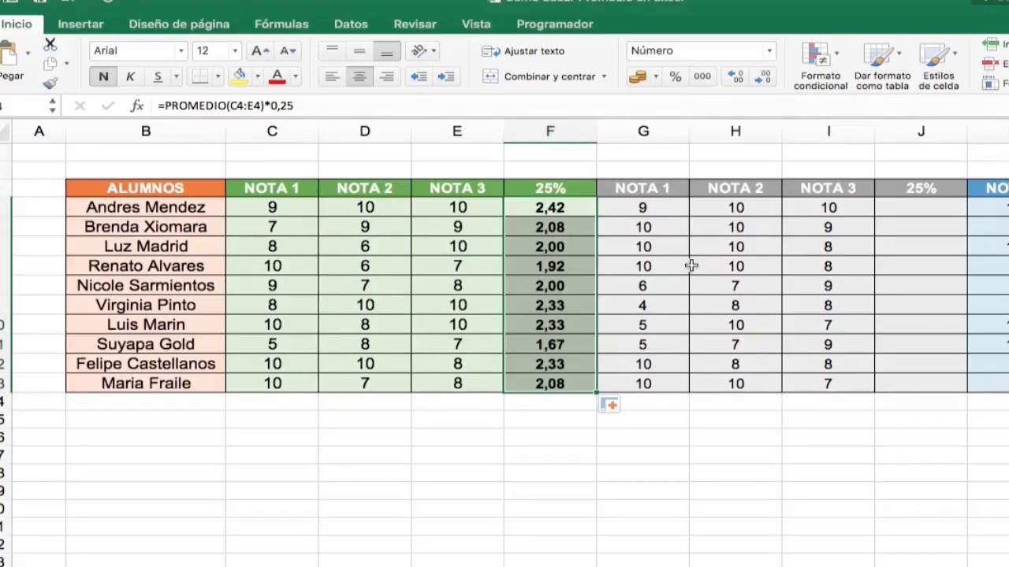
- Enter =PROMEDIO(G4:I4)*25% in J4
click(919, 206)
text(=)
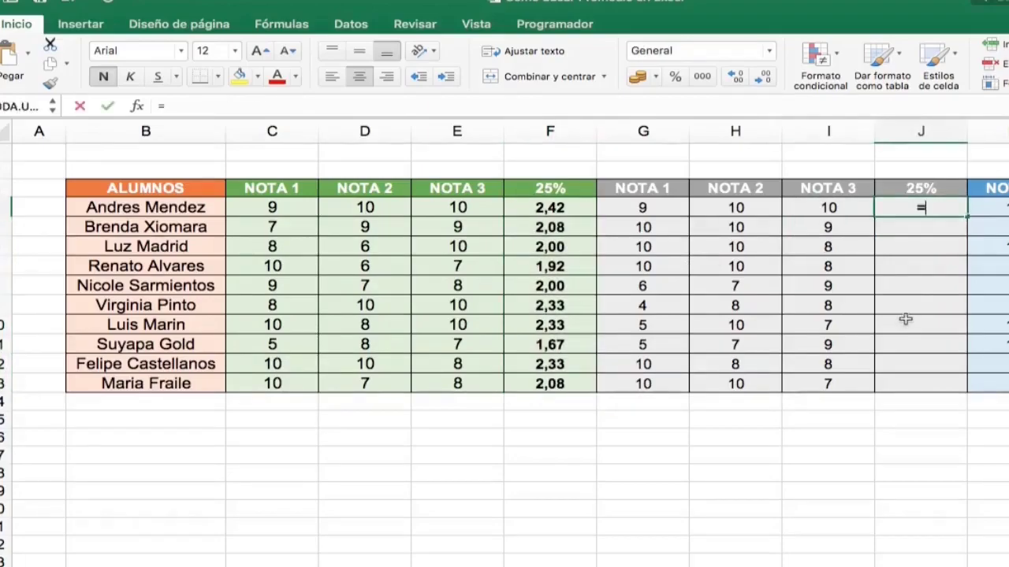
text(pro)
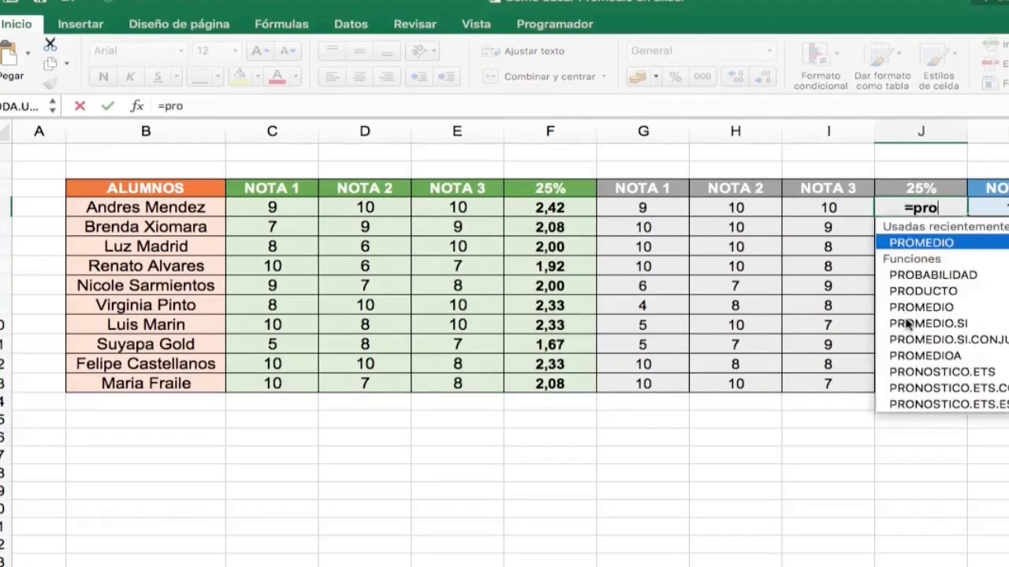
key(Tab)
drag(674, 206, 806, 208)
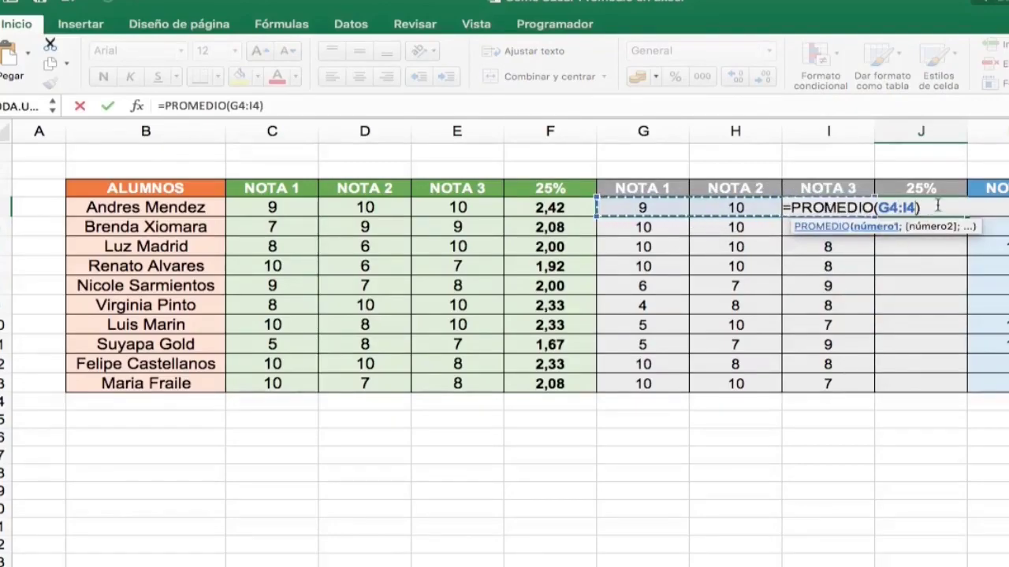
text(*)
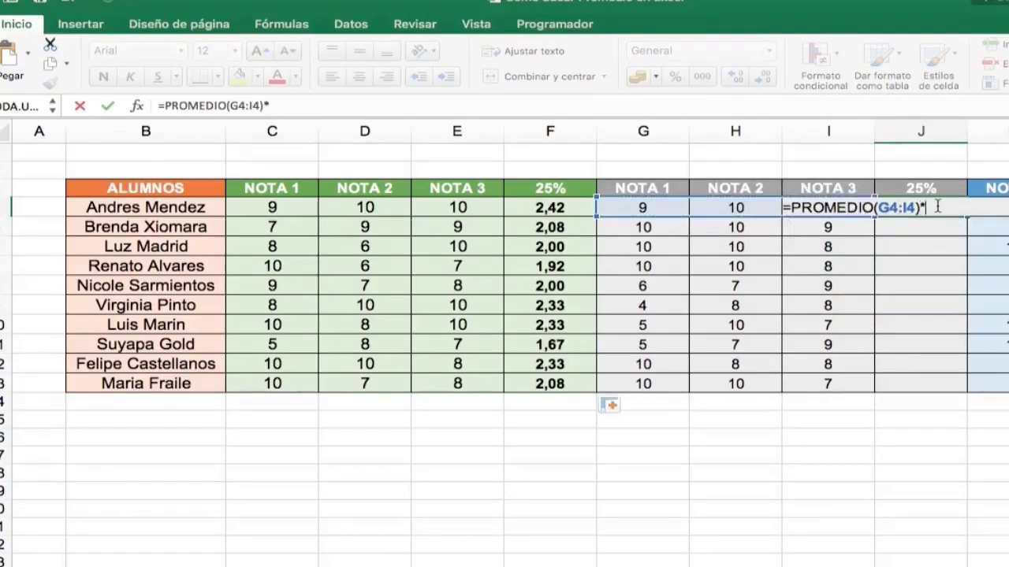
text(25%)
key(Return)
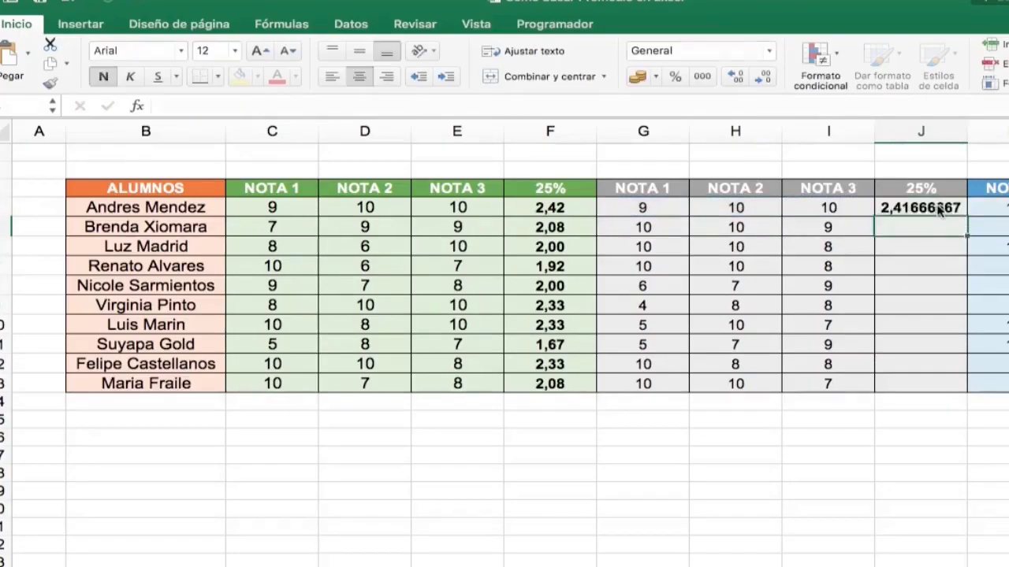
- Round J4 to two decimals and fill the formula down to J13
click(762, 79)
click(763, 79)
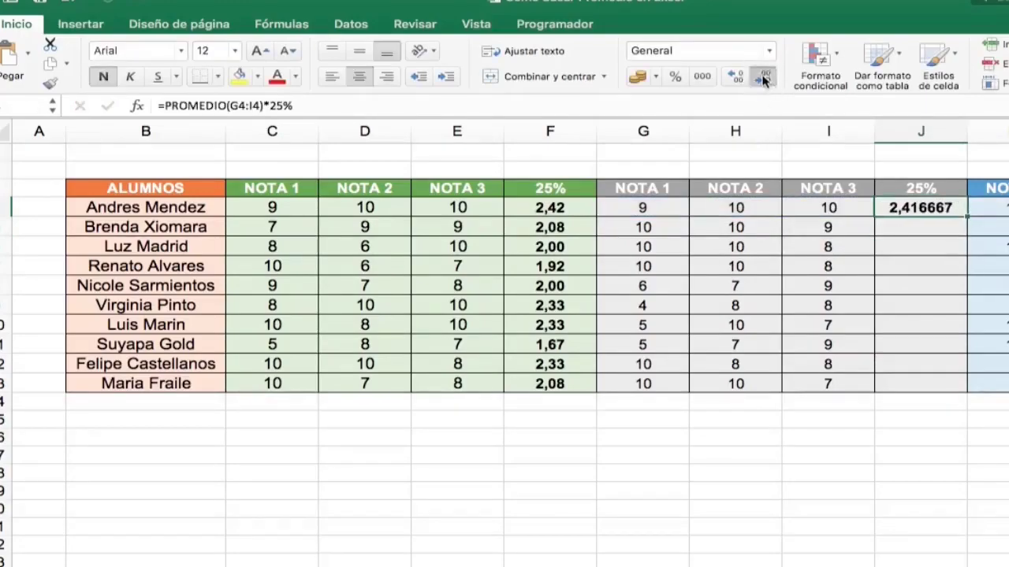
click(763, 78)
click(762, 78)
click(763, 79)
click(762, 79)
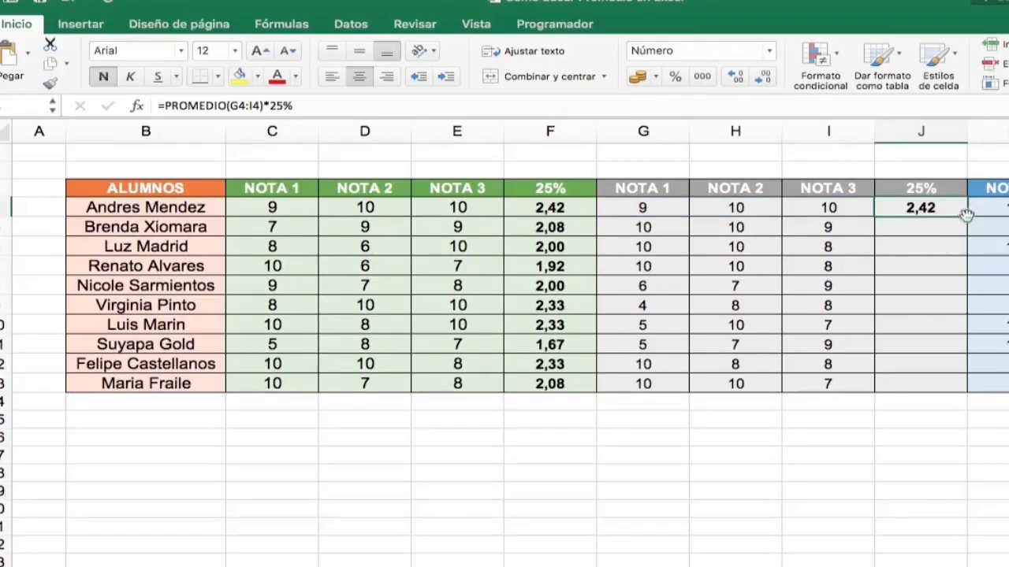
drag(966, 223, 921, 384)
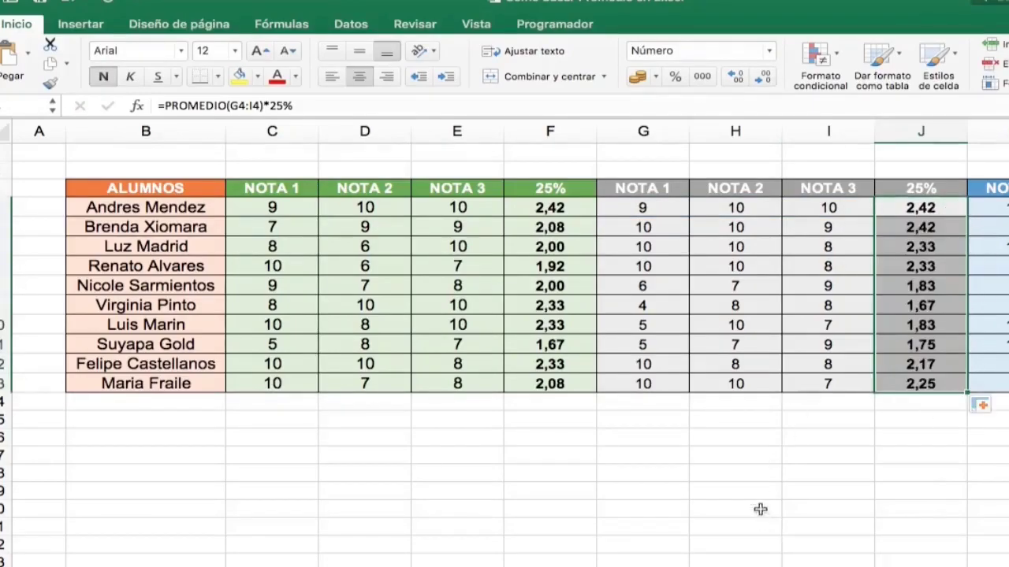
- Enter =PROMEDIO(K4:M4)*50% in N4
scroll(738, 474, right, 5)
scroll(738, 472, right, 4)
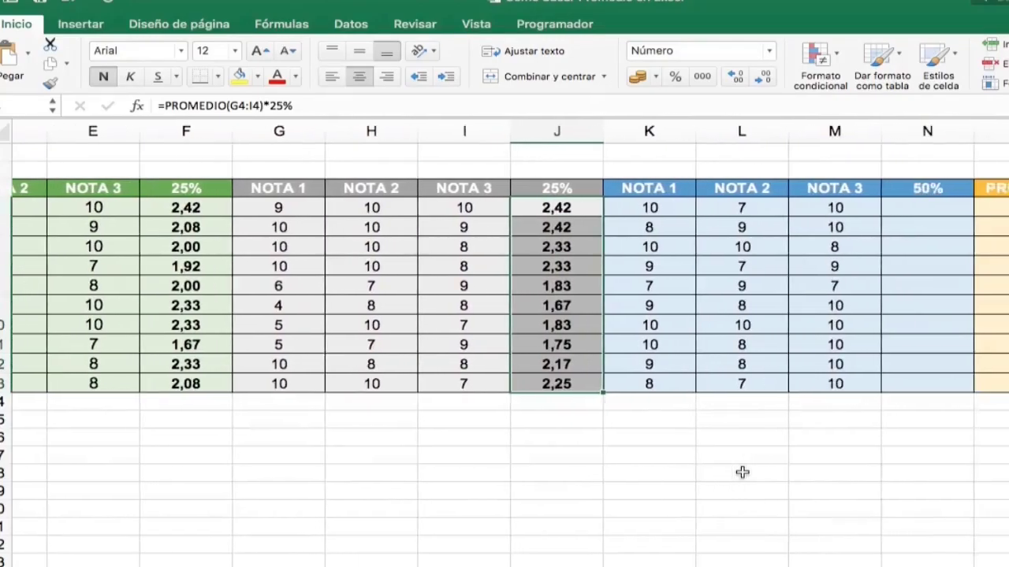
scroll(737, 470, right, 3)
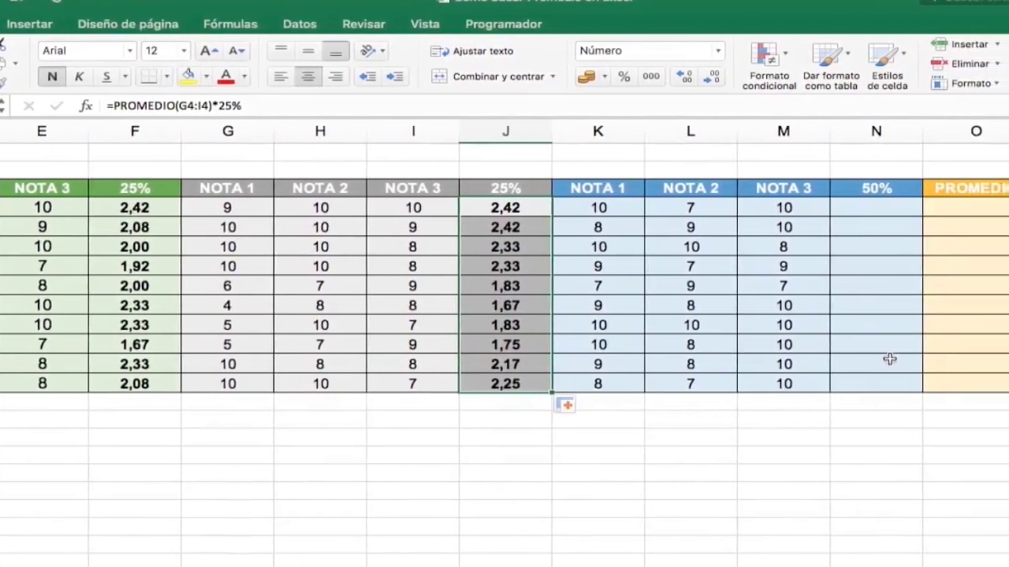
click(860, 207)
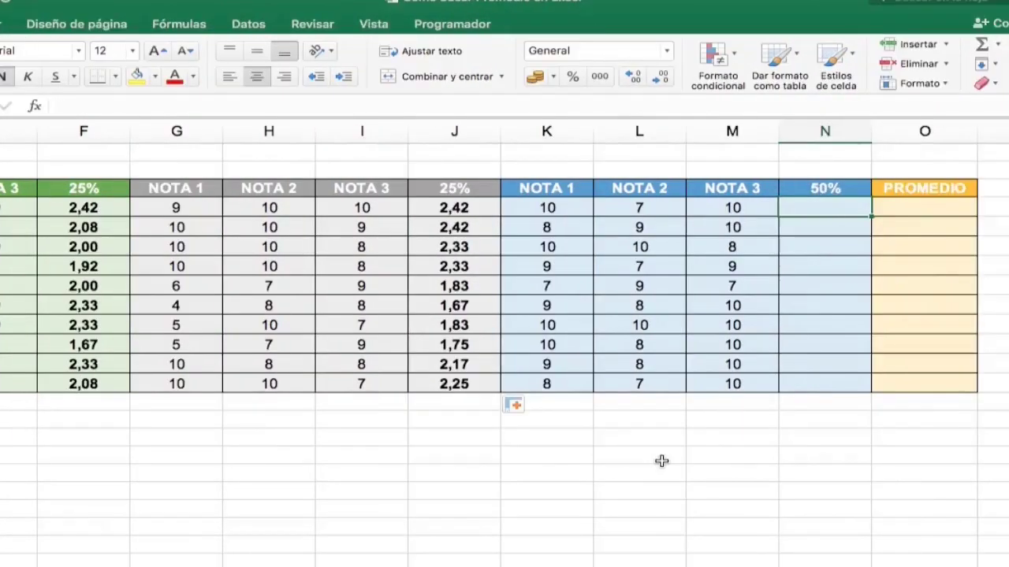
text(=pro)
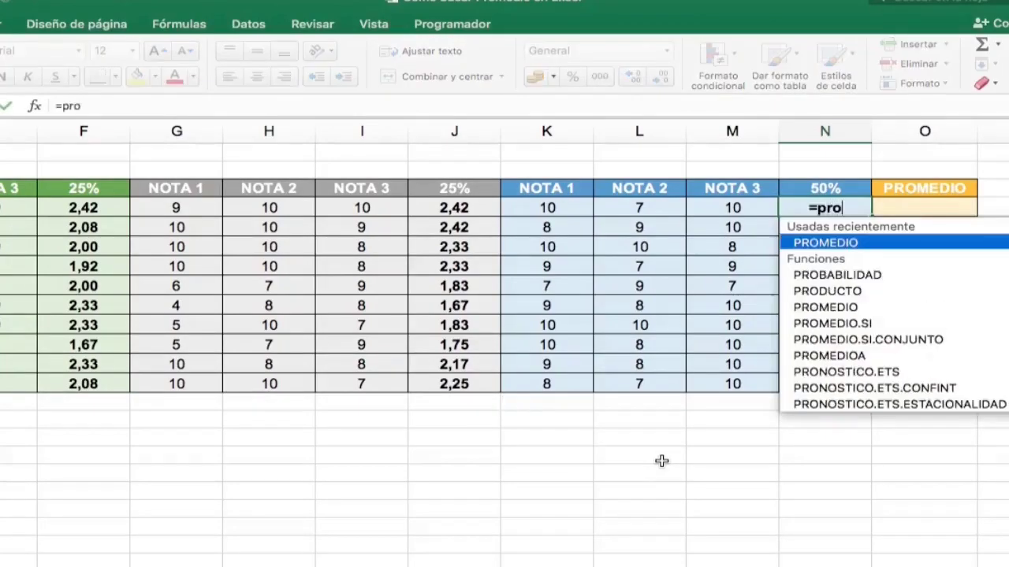
key(Tab)
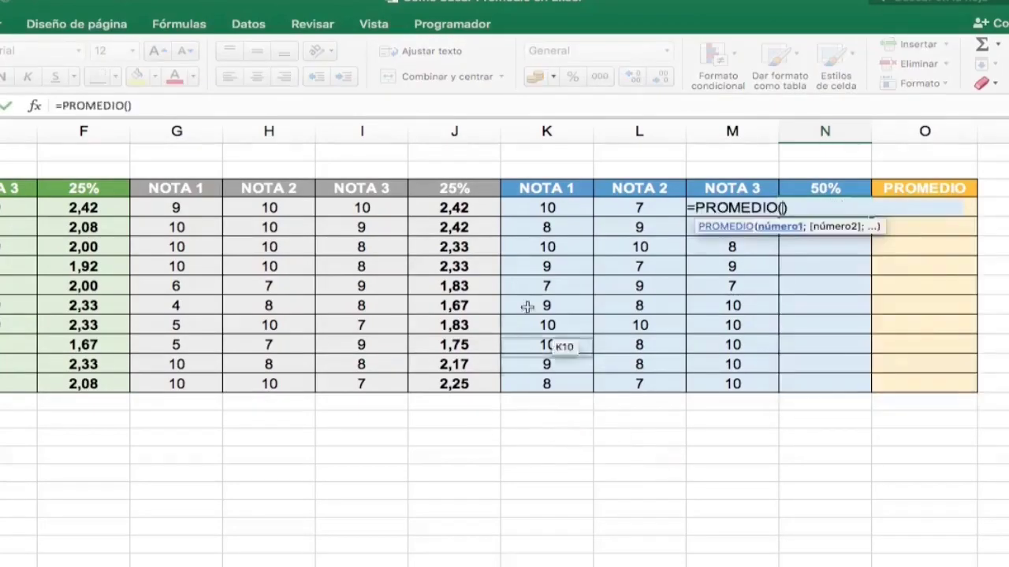
drag(546, 208, 713, 209)
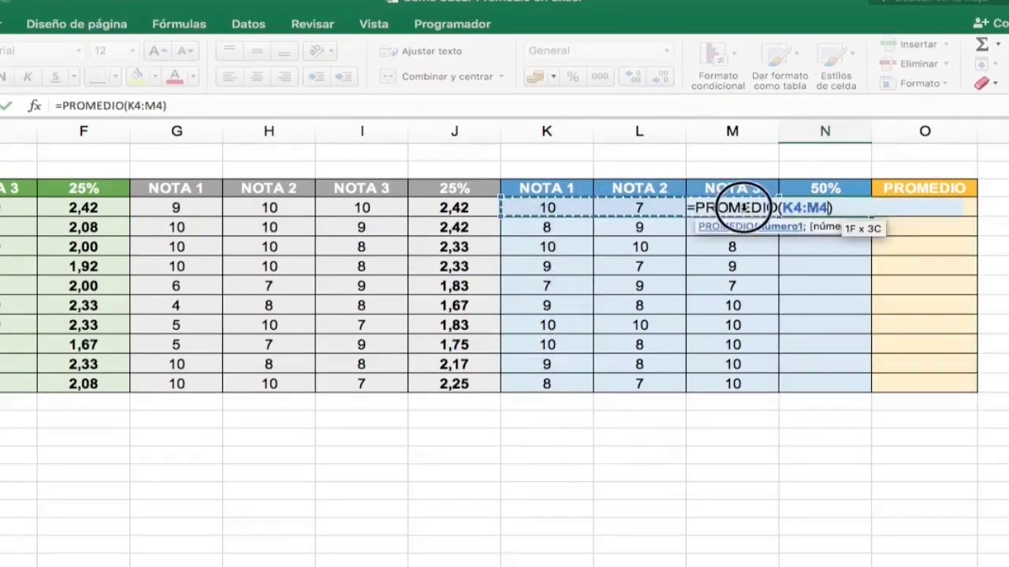
click(853, 205)
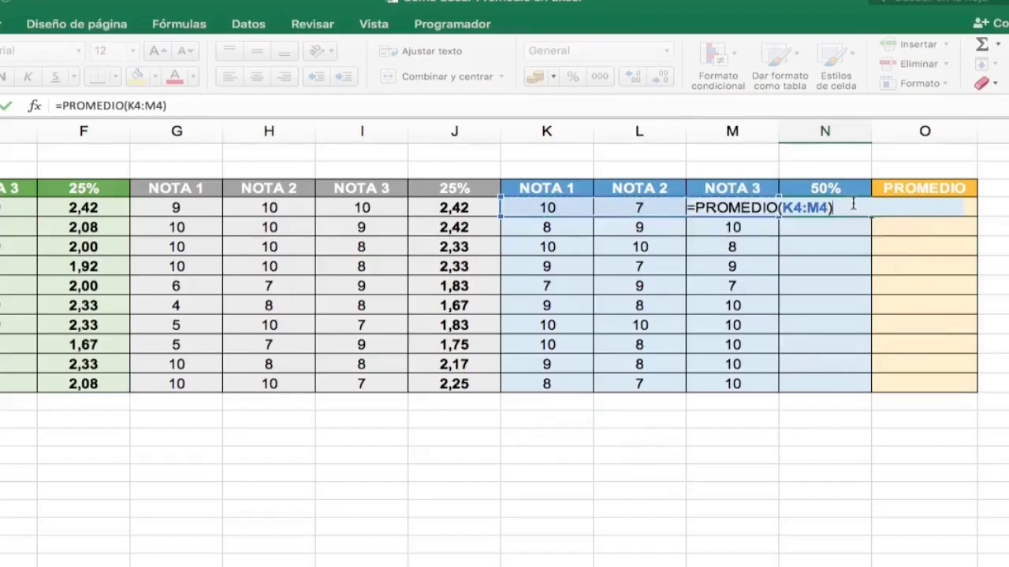
text(*5)
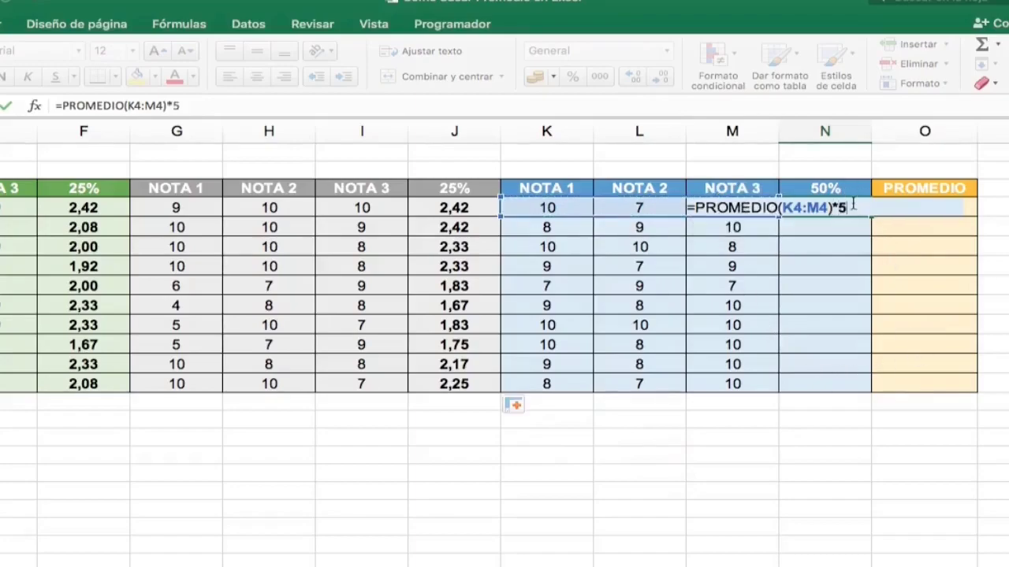
text(0%)
key(Return)
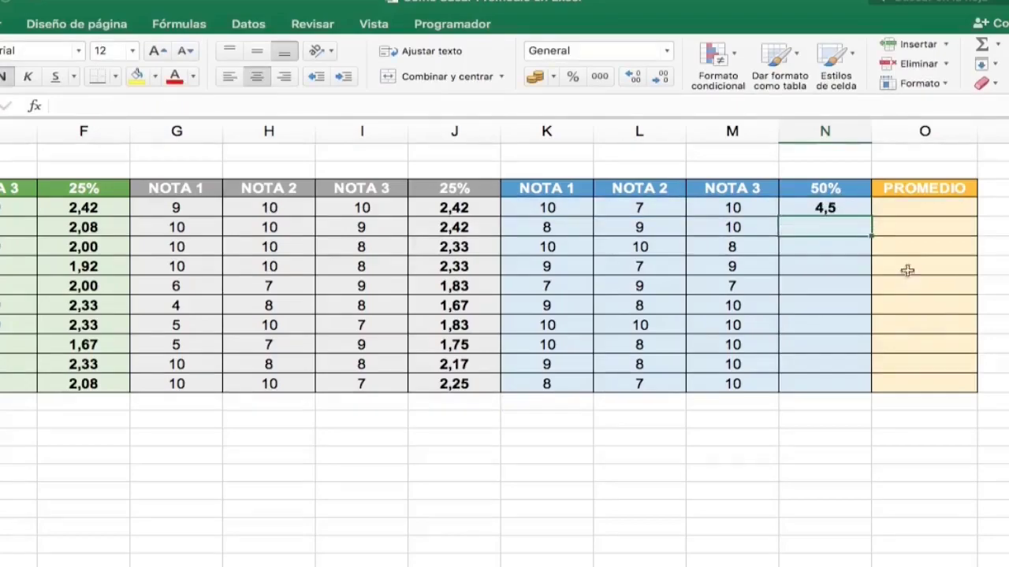
- Fill the N4 formula down to N13 and show the results with two decimals
click(841, 207)
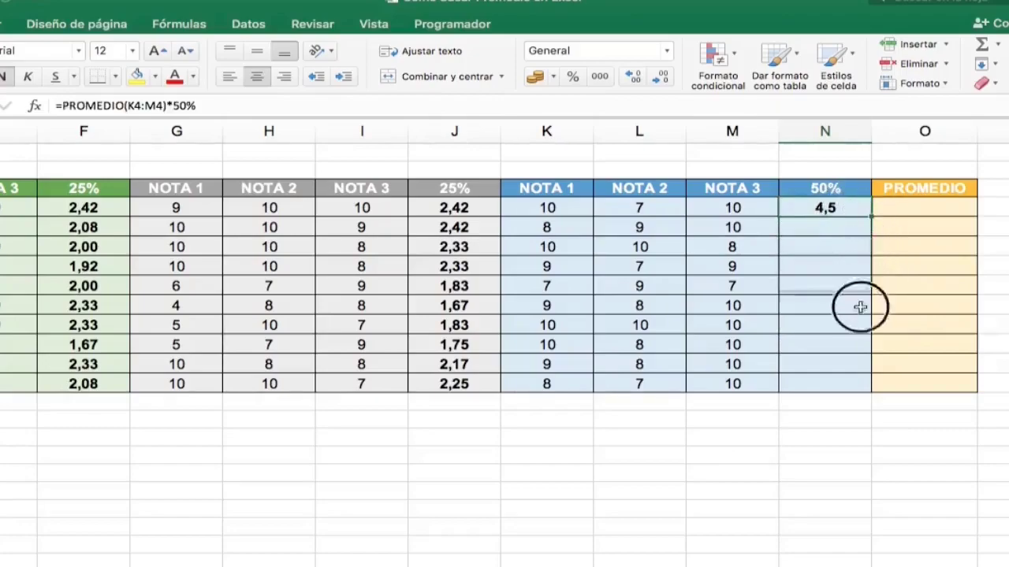
drag(872, 217, 853, 387)
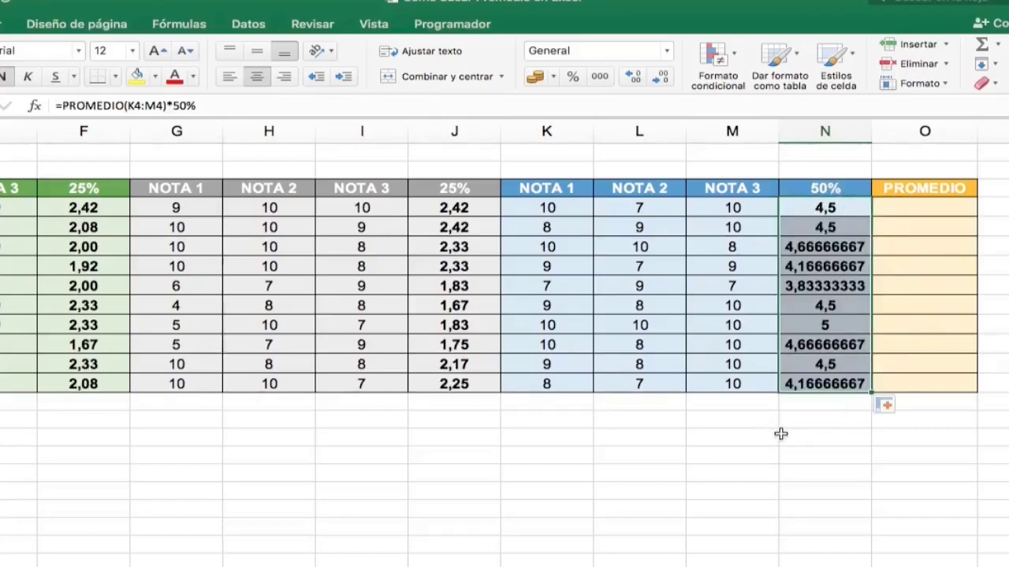
click(661, 78)
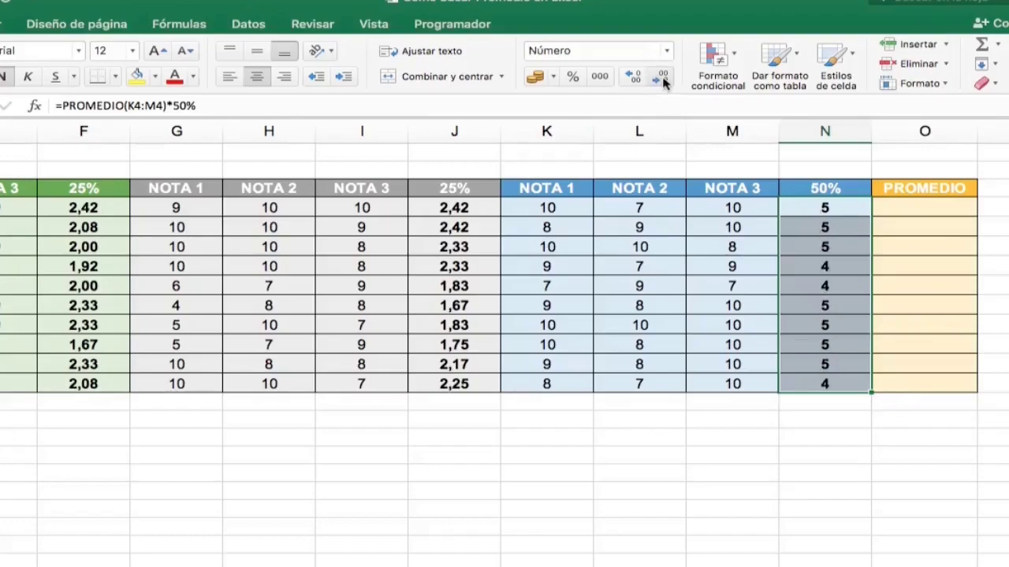
click(634, 79)
click(634, 79)
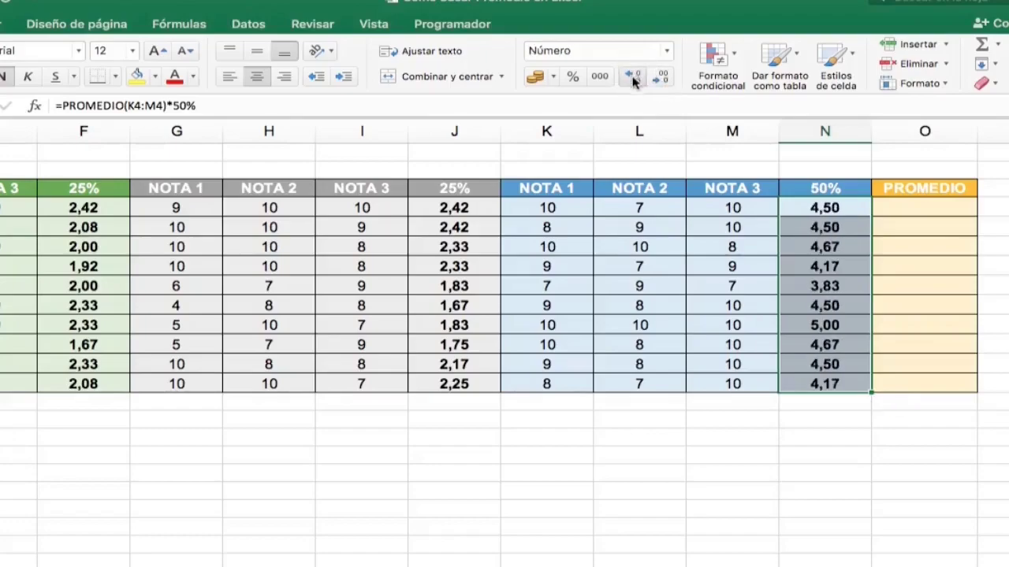
click(704, 429)
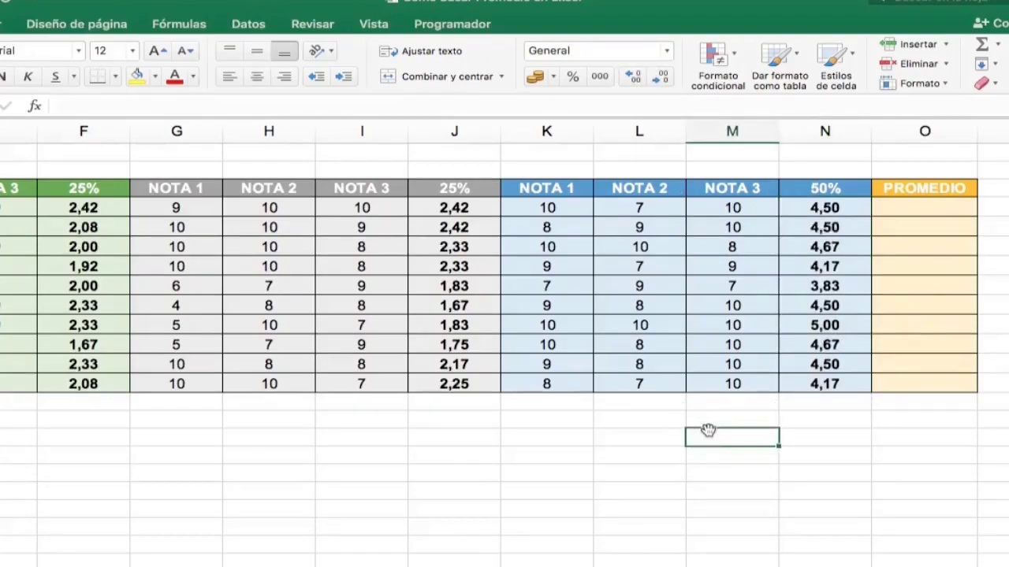
- Enter =F4+J4+N4 in O4 and fill it down to O13
click(914, 207)
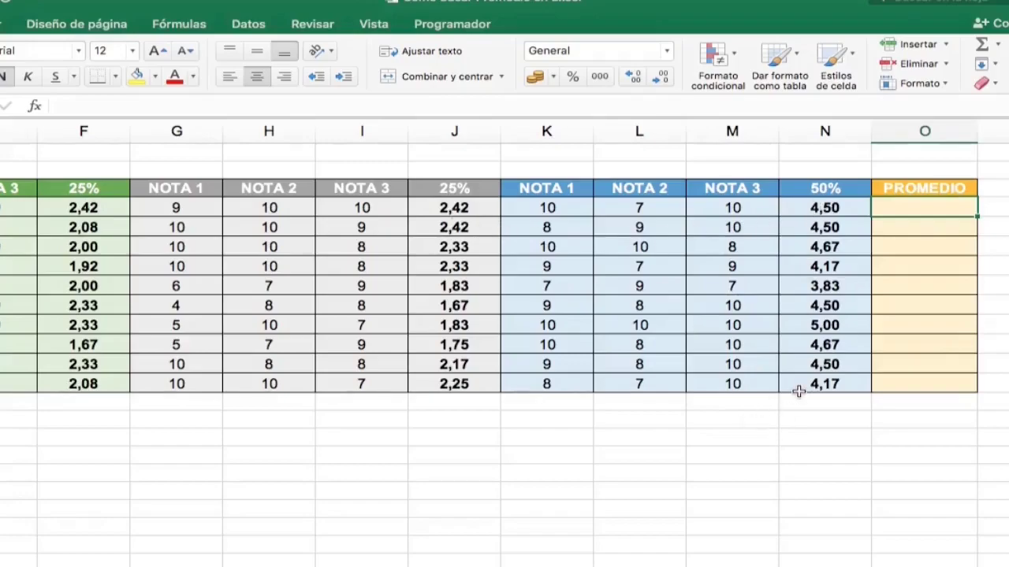
text(=)
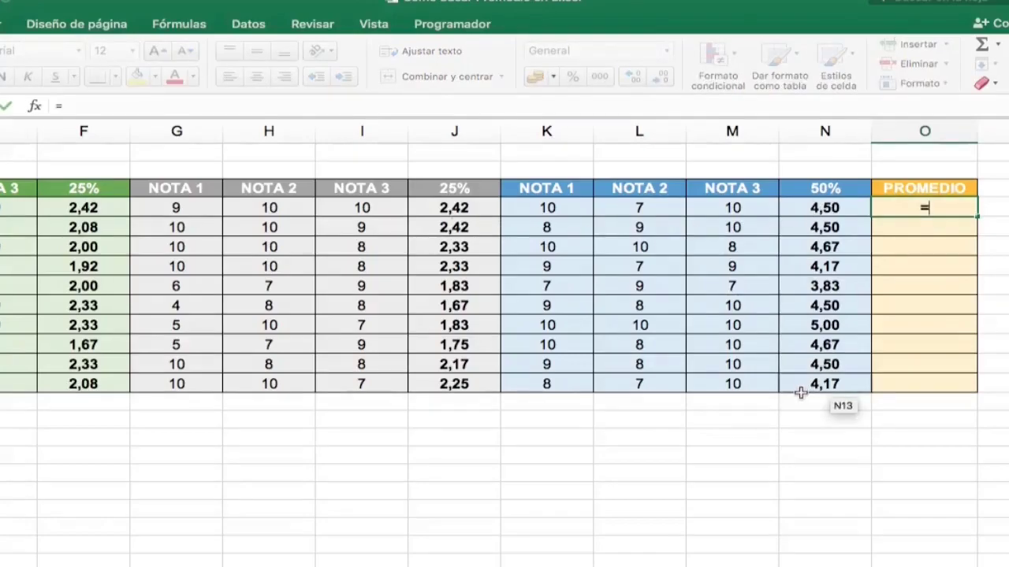
click(85, 207)
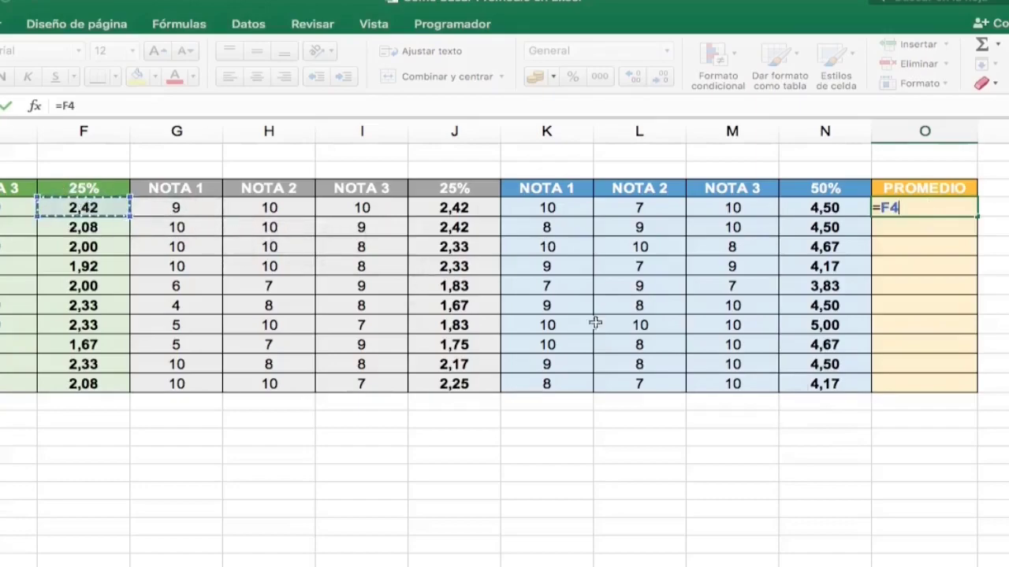
text(+)
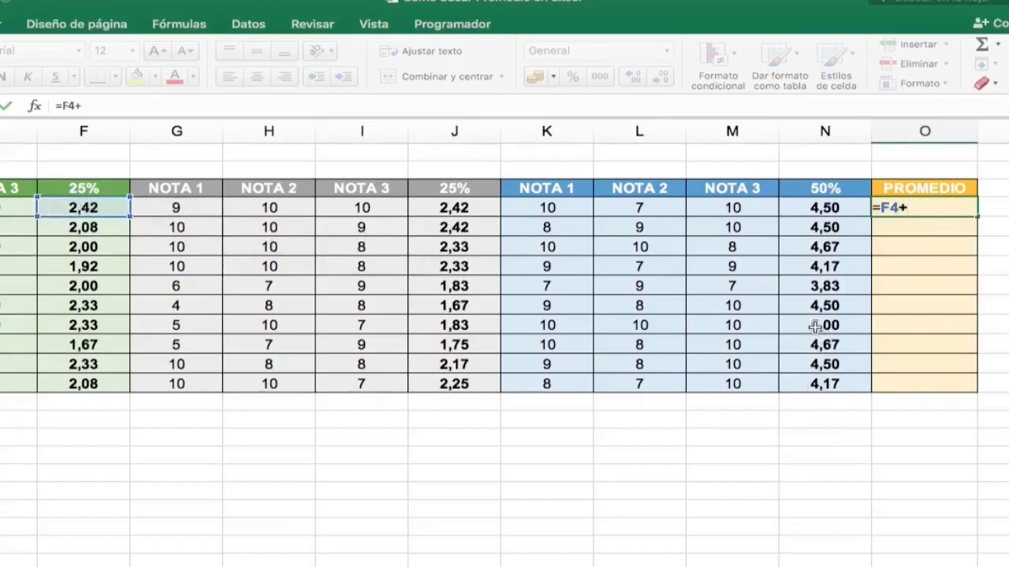
click(462, 207)
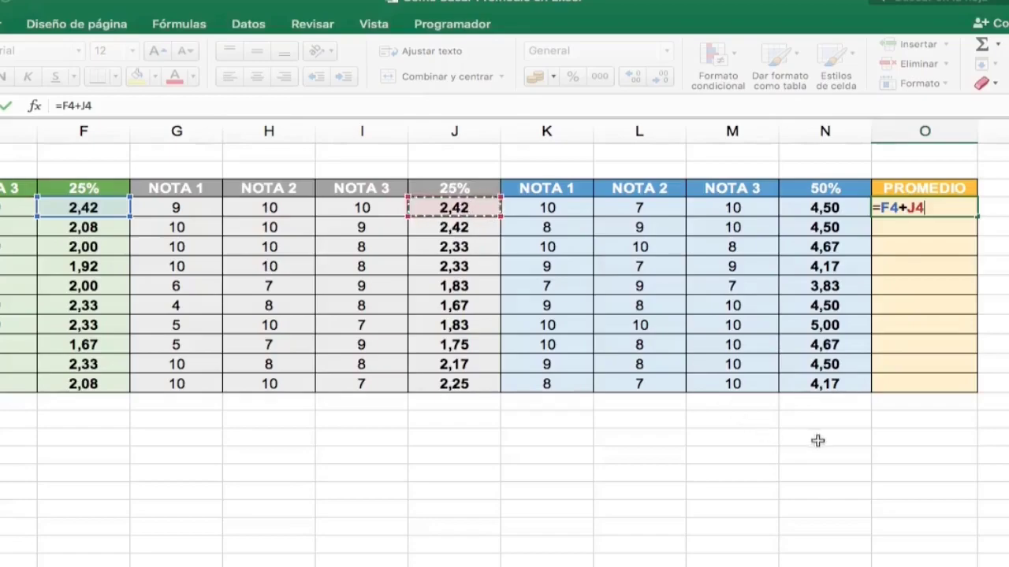
text(+)
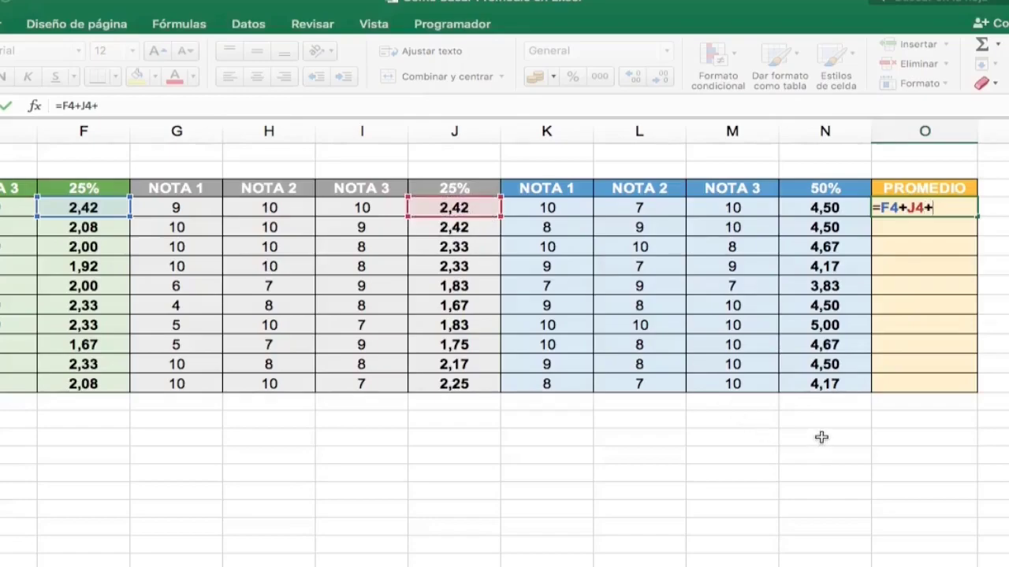
click(837, 204)
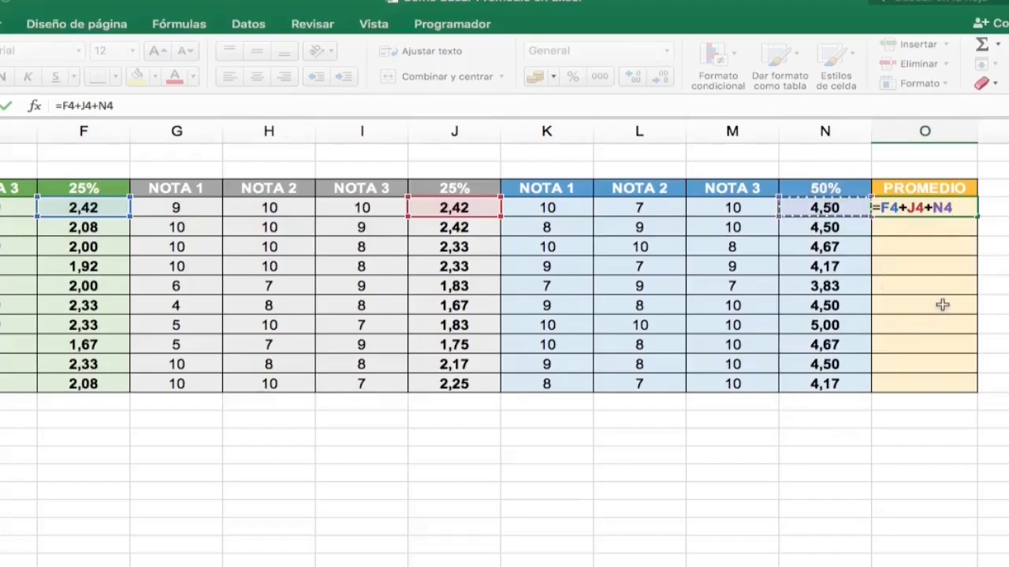
key(Return)
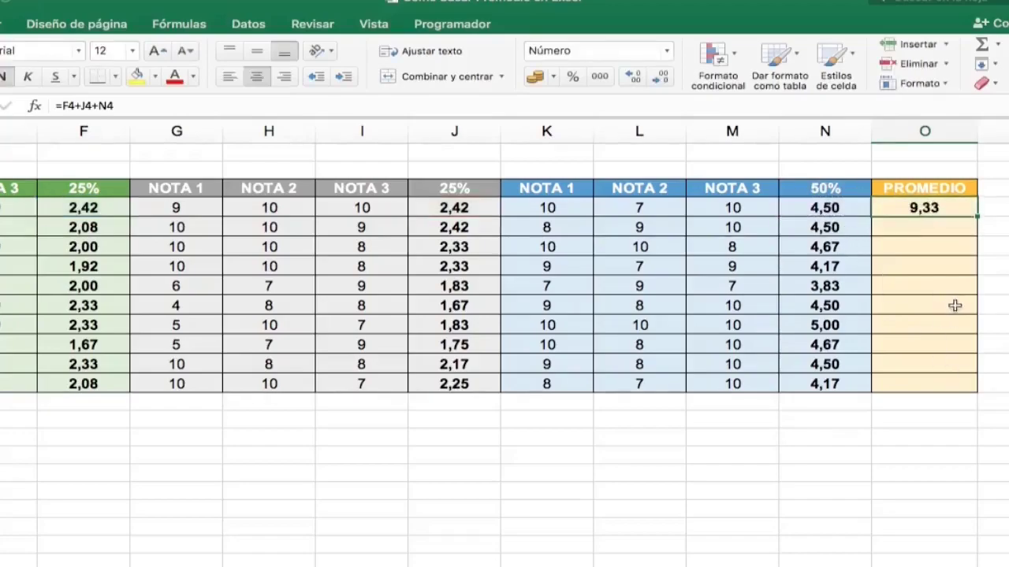
drag(977, 216, 964, 381)
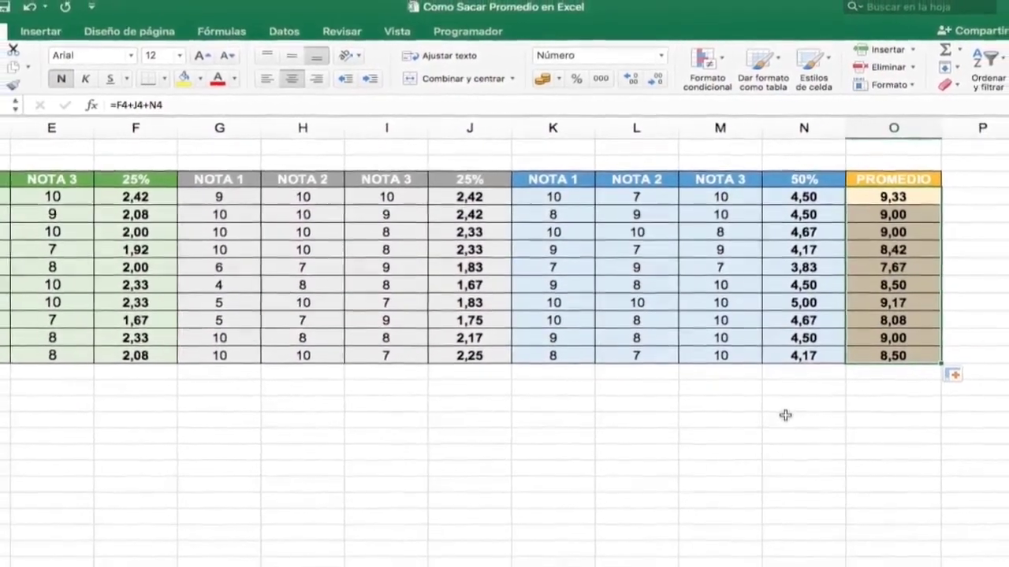
click(799, 442)
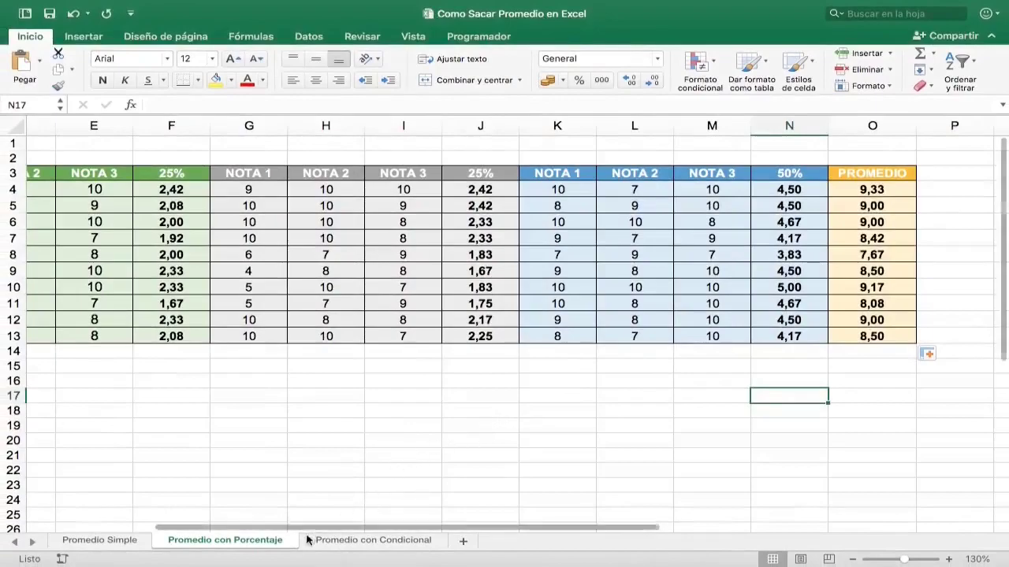
- On the Promedio con Condicional sheet, enter =PROMEDIO(E4:E13) under SUELDO PROMEDIO
click(343, 541)
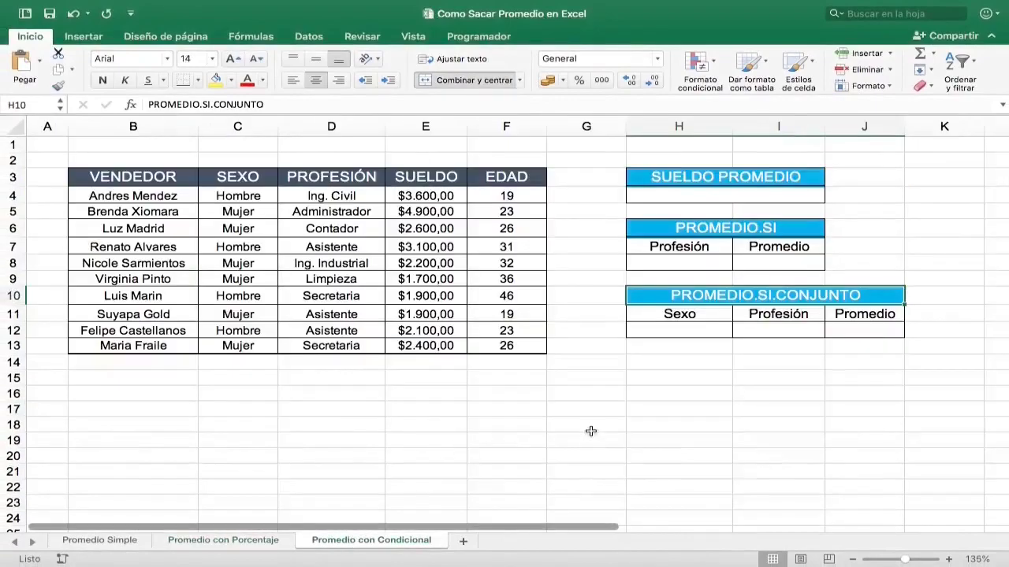
click(690, 200)
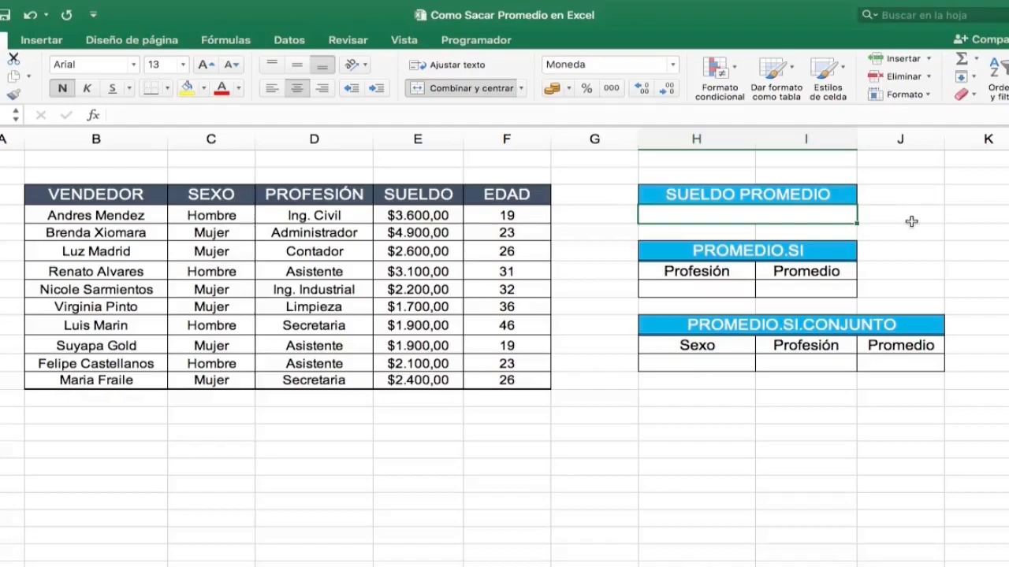
text(=pro)
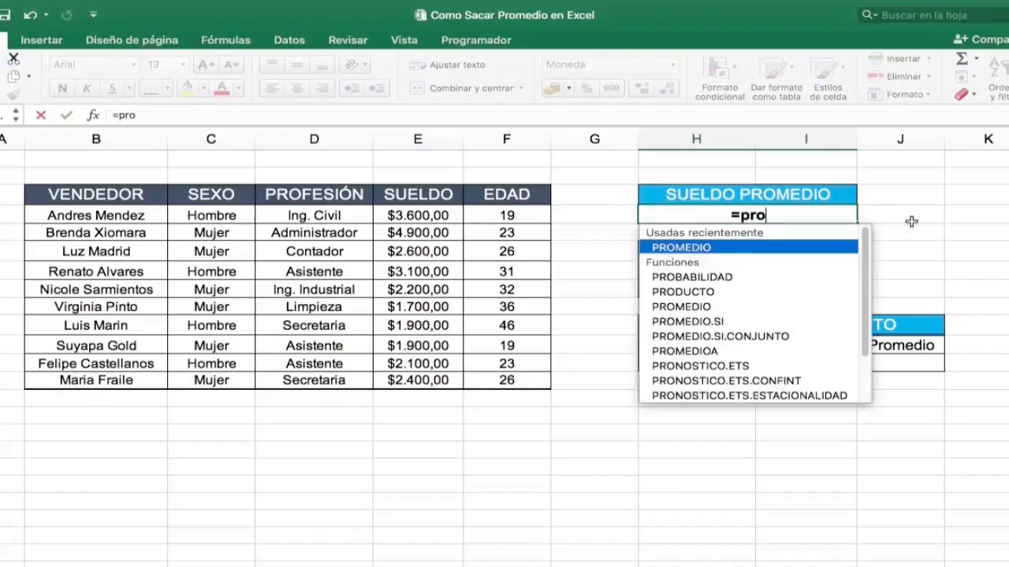
key(Tab)
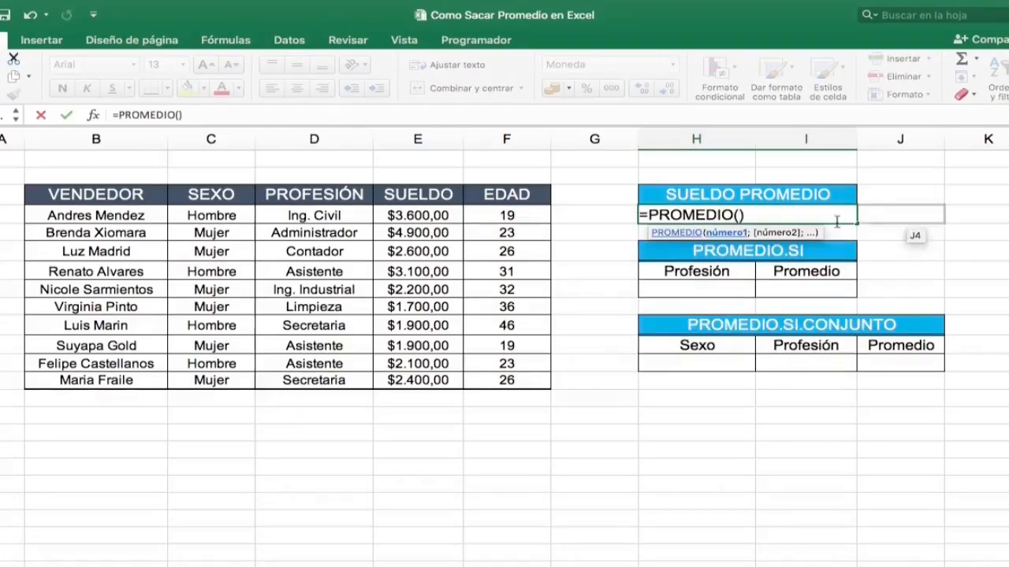
drag(443, 218, 445, 380)
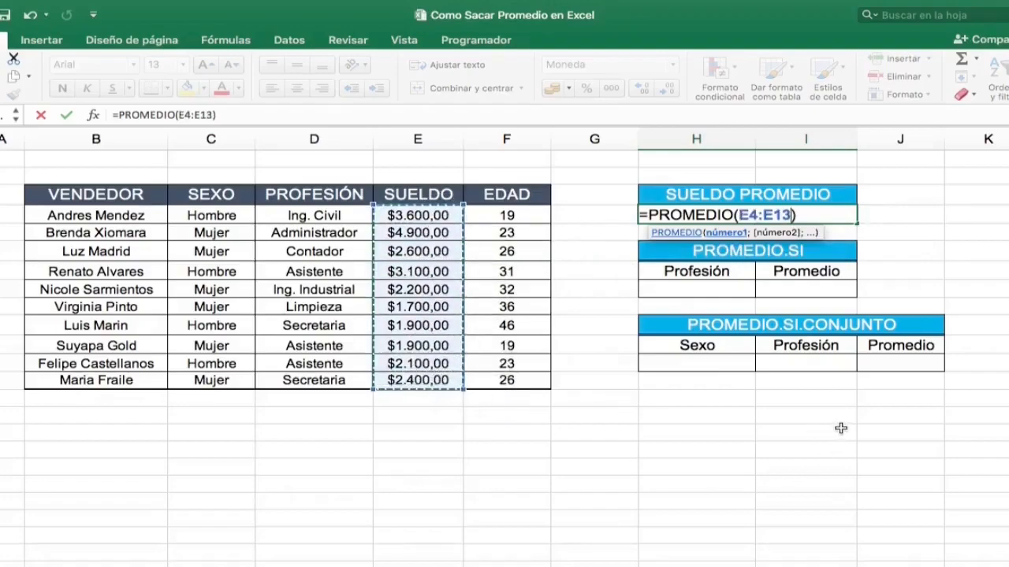
key(Return)
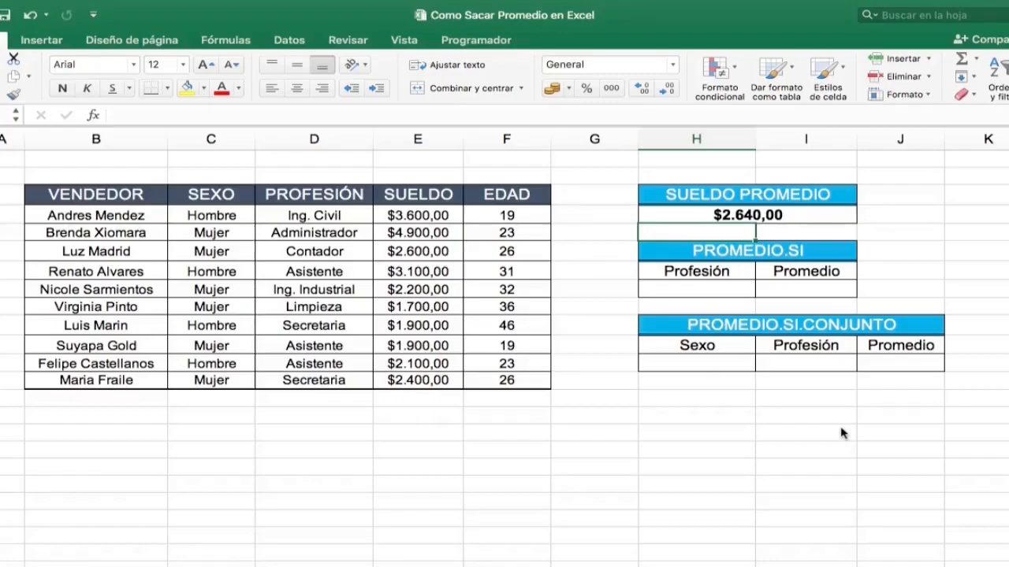
- Type Asistente in bold in H8 as the profession criterion
key(Down)
key(Down)
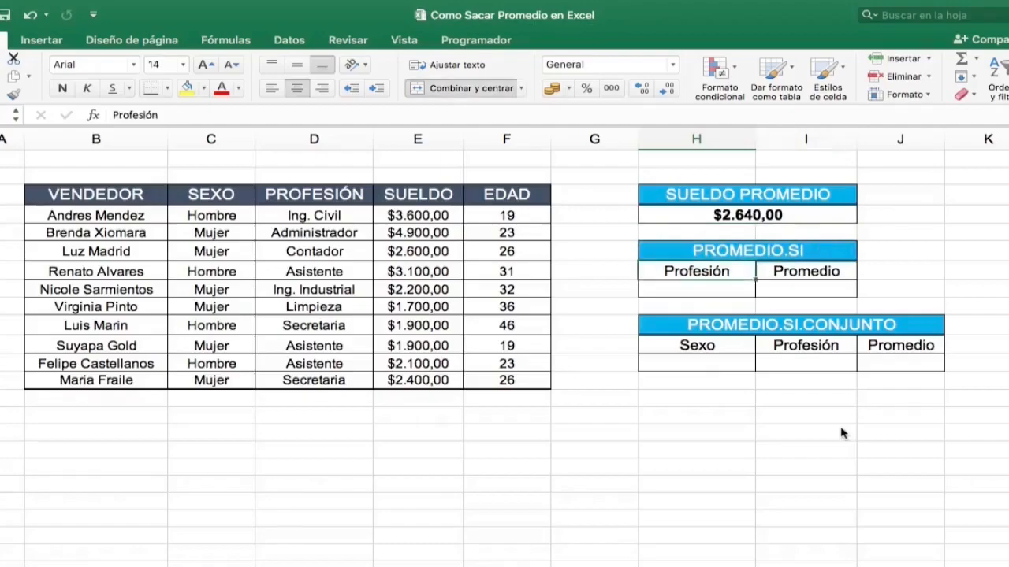
key(Down)
key(super+b)
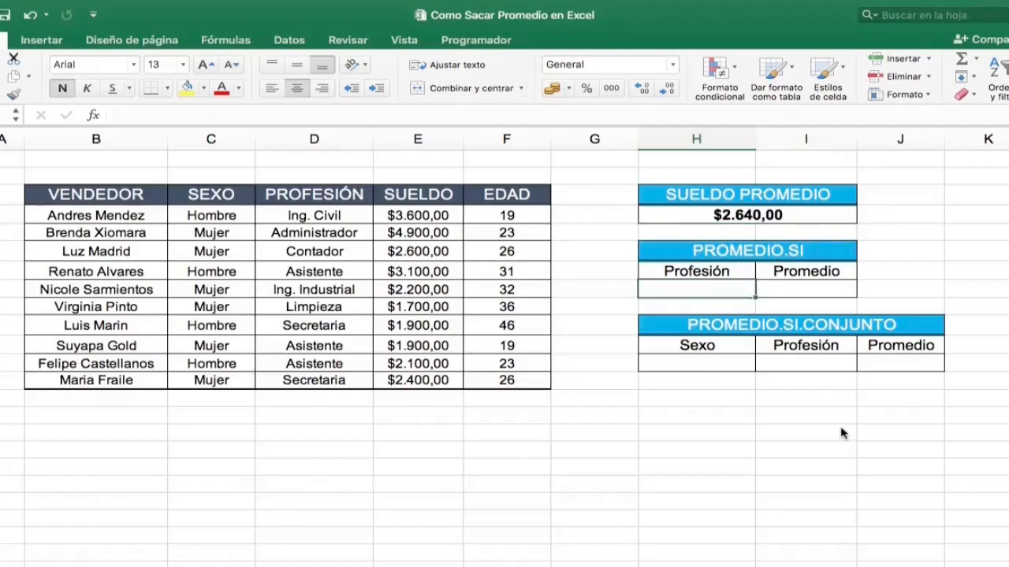
text(Asistente)
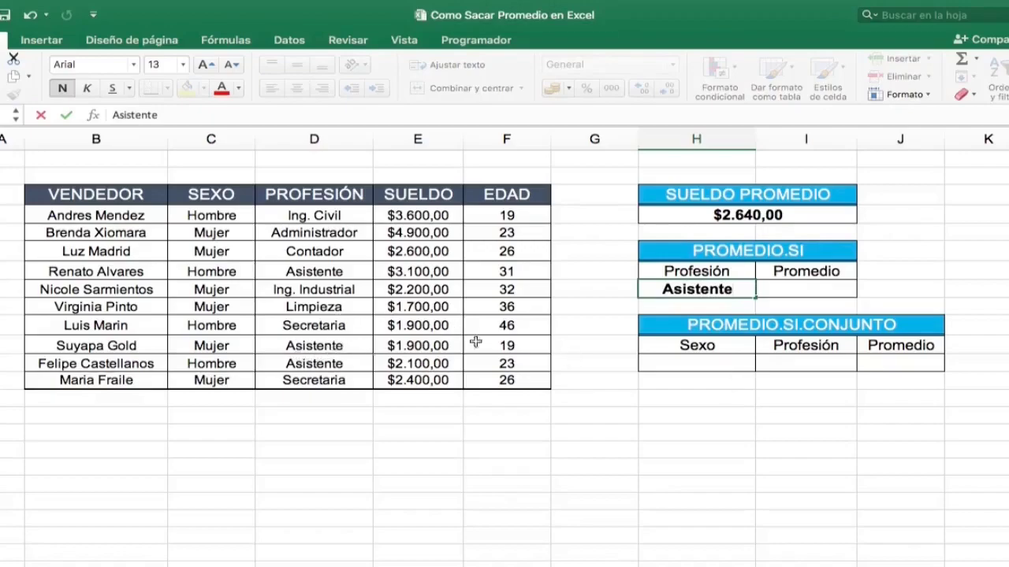
key(Tab)
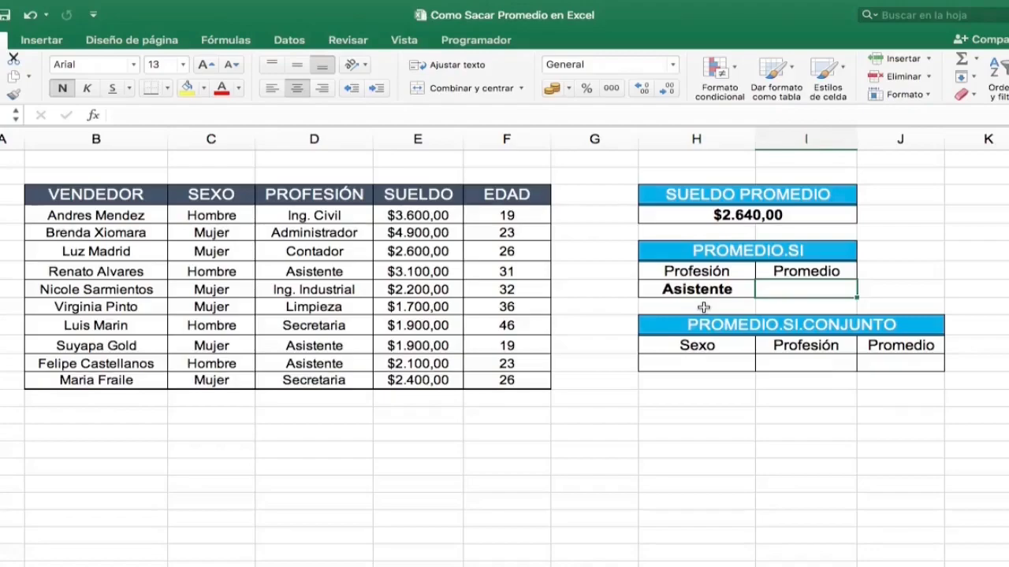
- Enter =PROMEDIO.SI(D4:D13; H8; E4:E13) in I8, returning 2366,666667
text(=pro)
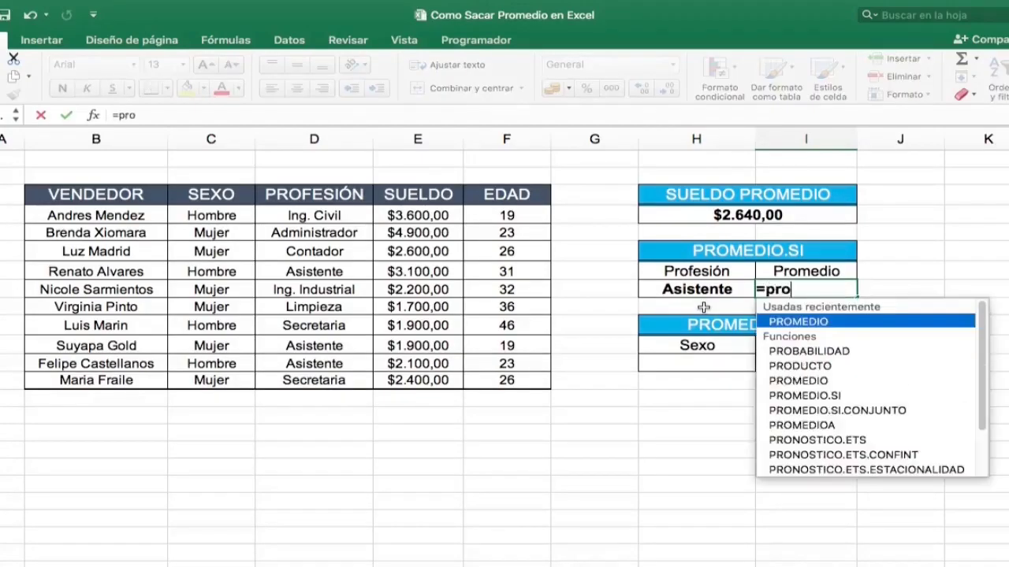
text(me)
key(Down)
key(Down)
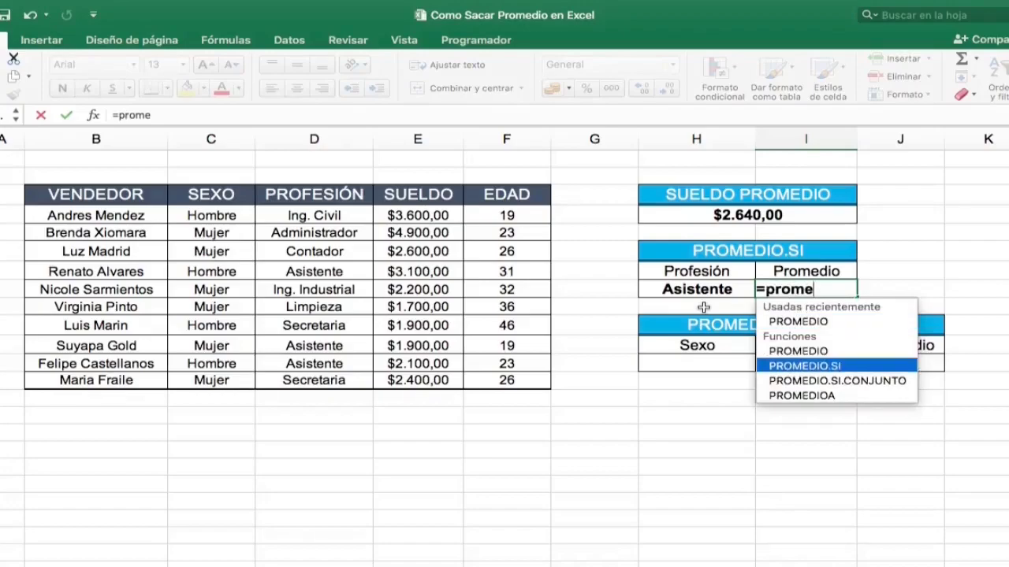
key(Tab)
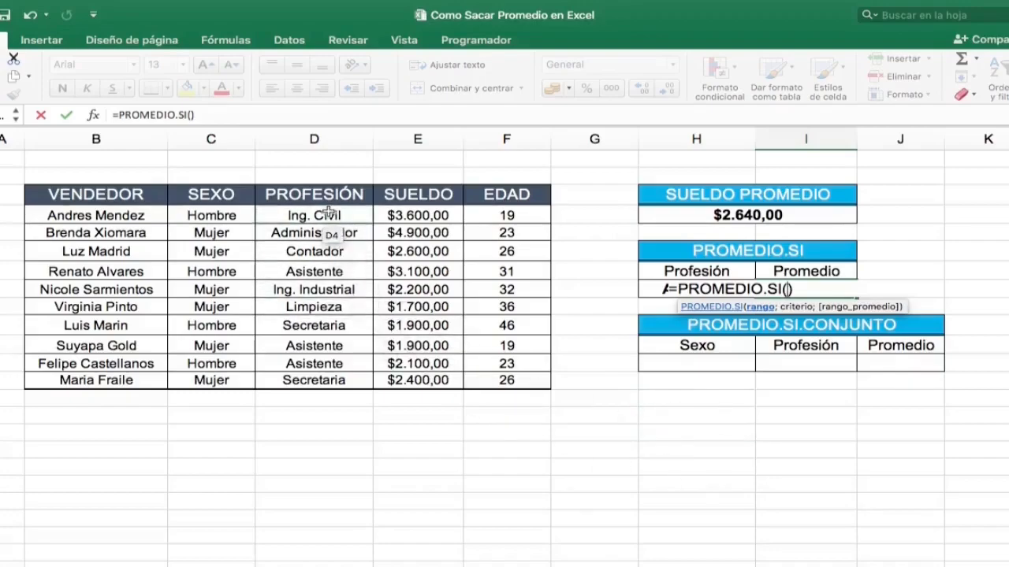
drag(327, 213, 327, 381)
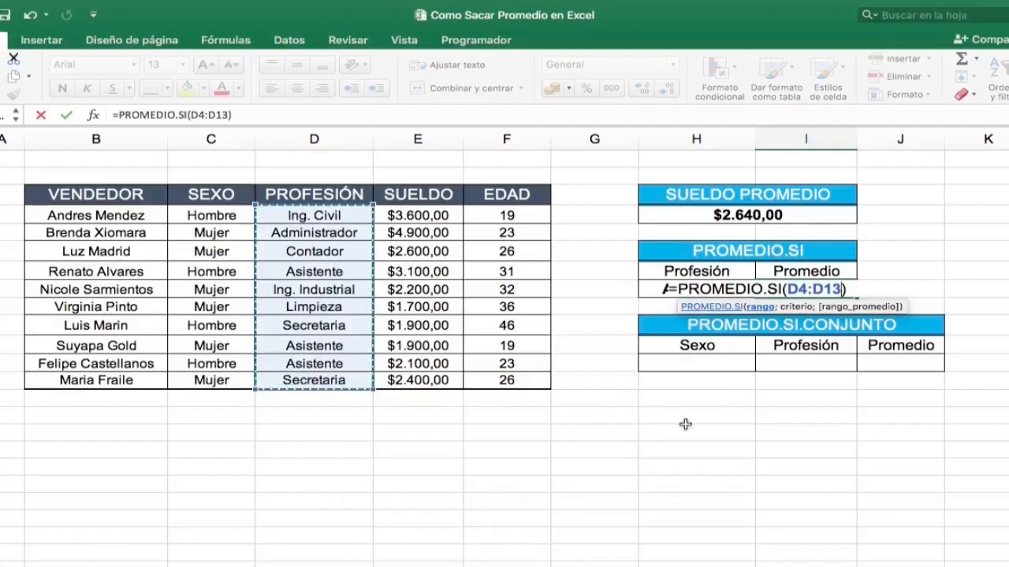
text(;)
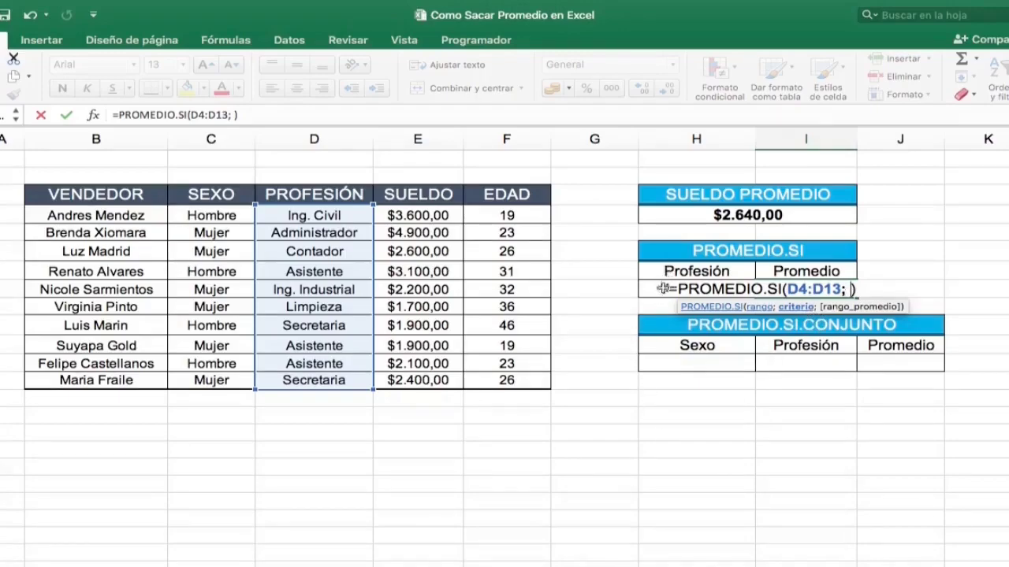
click(660, 297)
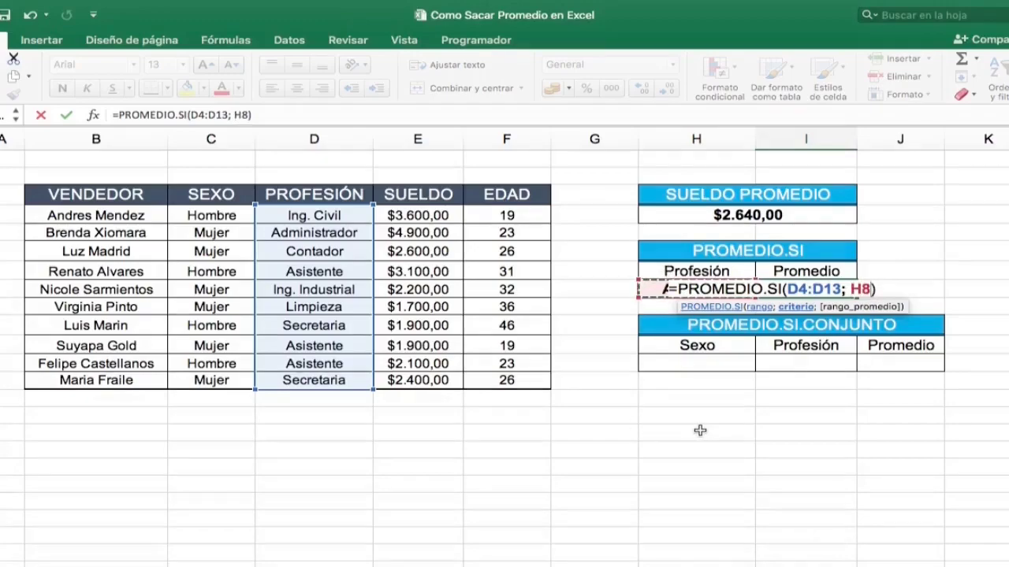
text(;)
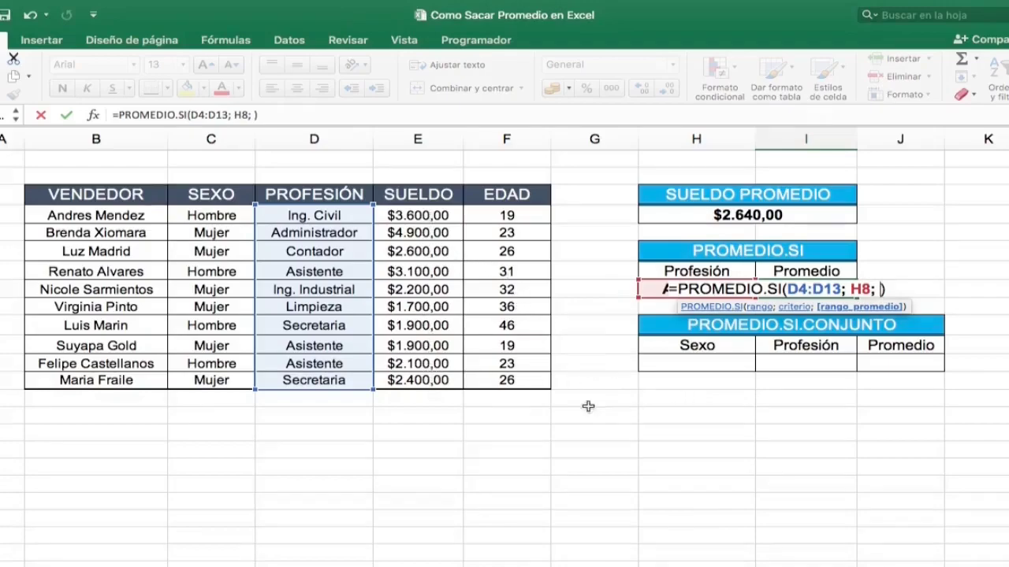
drag(419, 214, 428, 381)
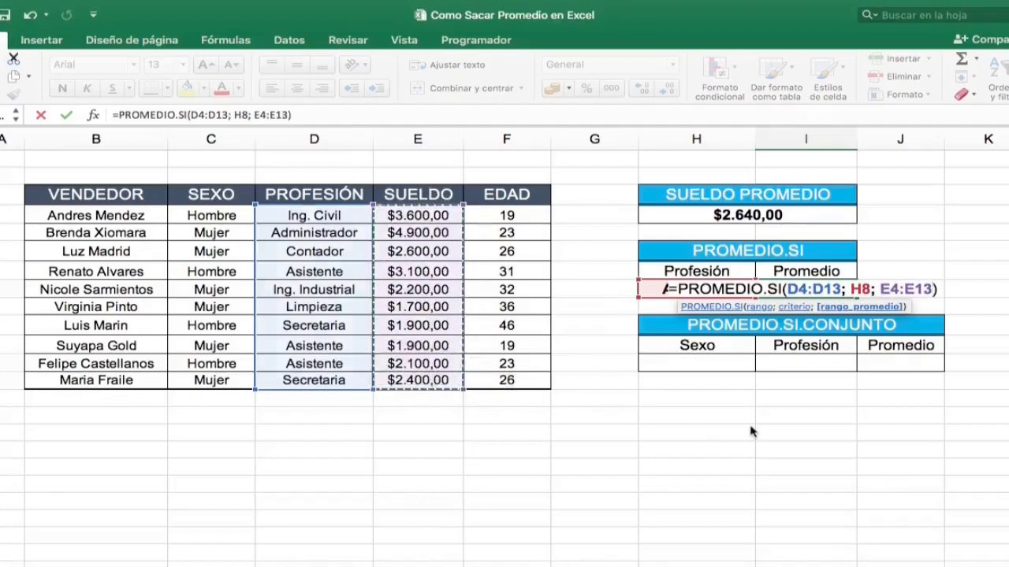
key(Return)
click(780, 290)
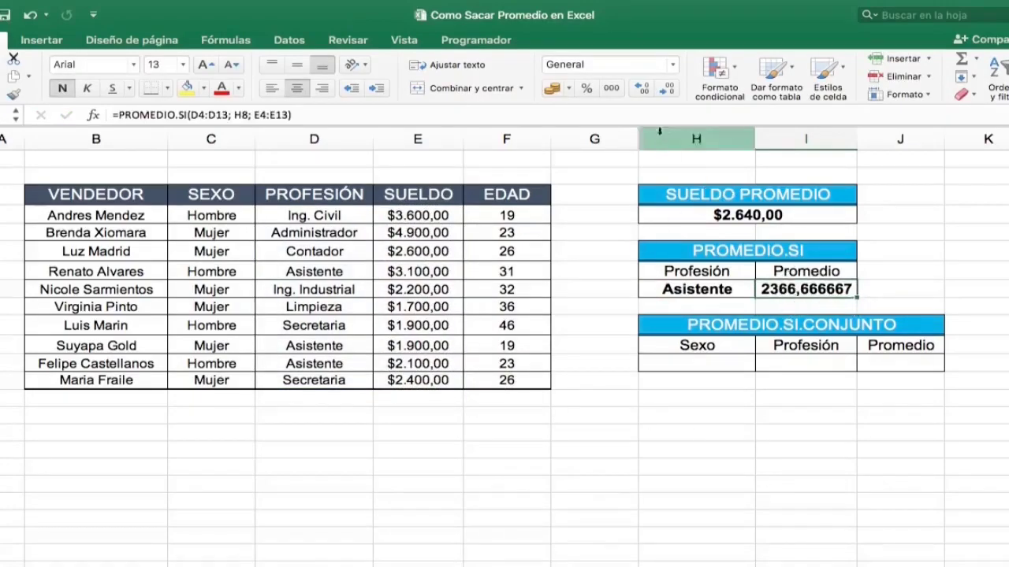
- Round I8 to 2366,67, then change H8 to Secretaria so it shows 2150,00
click(669, 89)
click(669, 90)
click(669, 90)
click(669, 90)
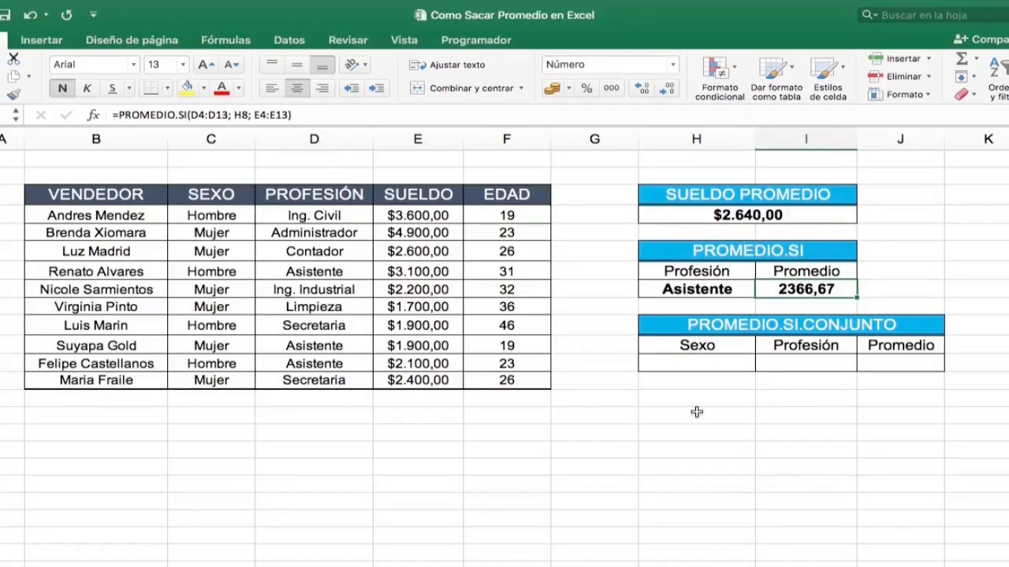
key(Left)
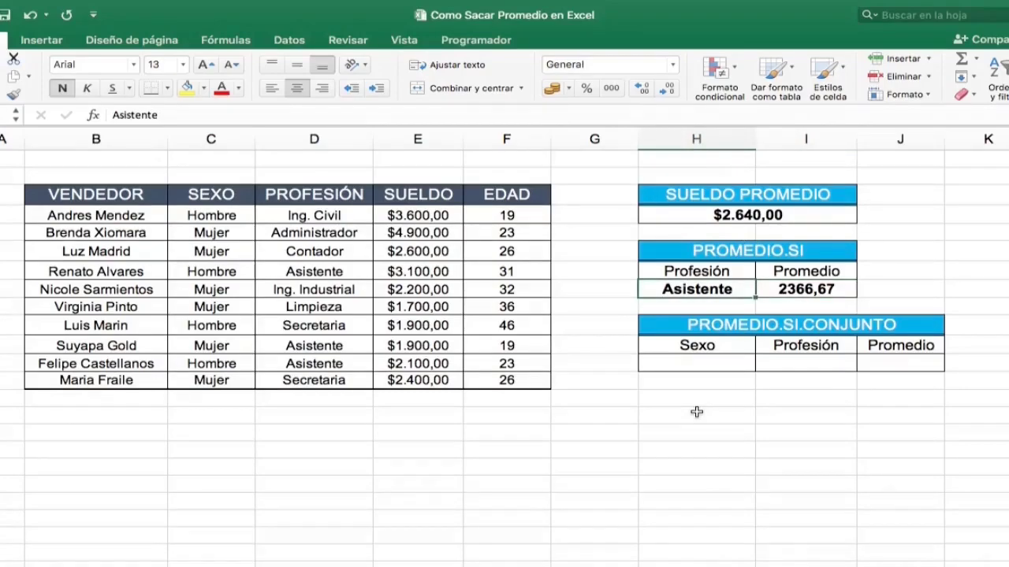
text(Secreta)
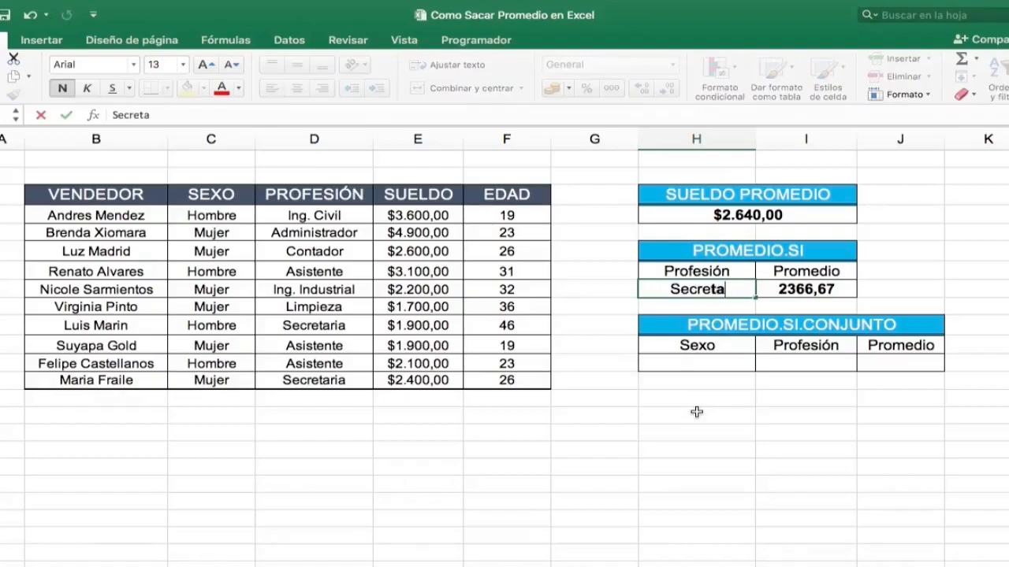
text(ria)
key(Return)
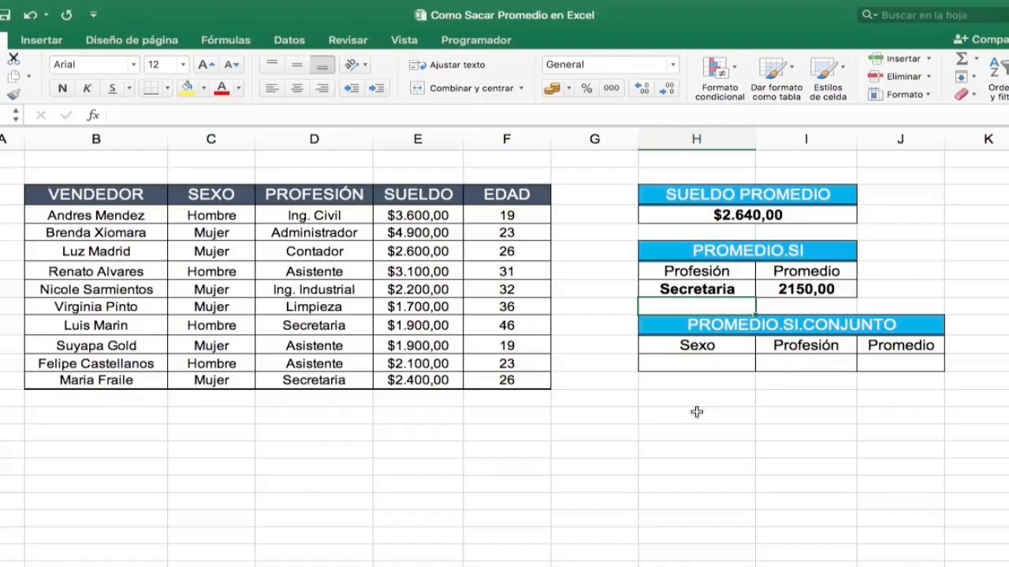
key(Up)
key(Up)
key(Up)
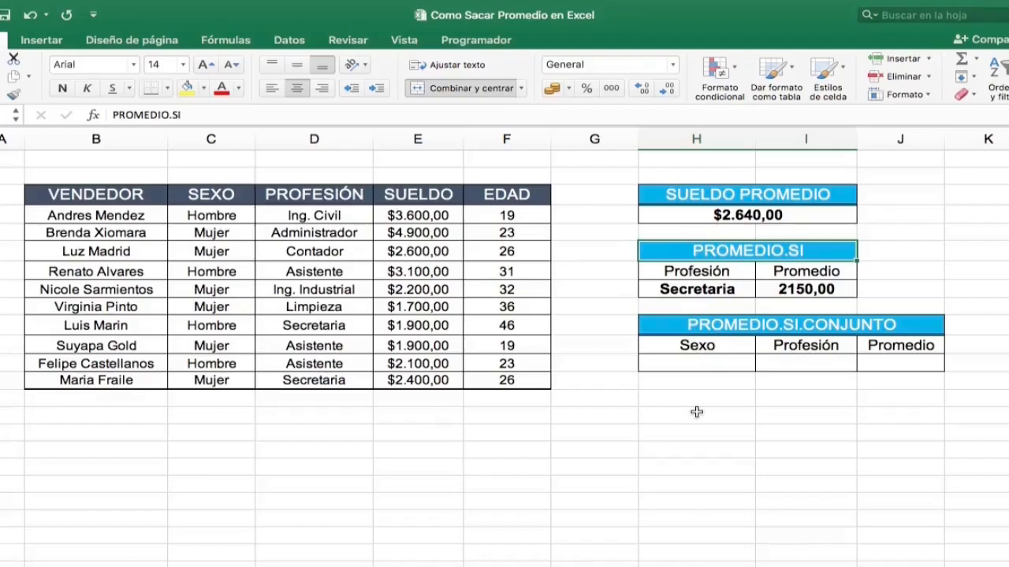
- Enter Asistente in I12 and Hombre in H12, then select the Promedio cell J12
key(Down)
key(Down)
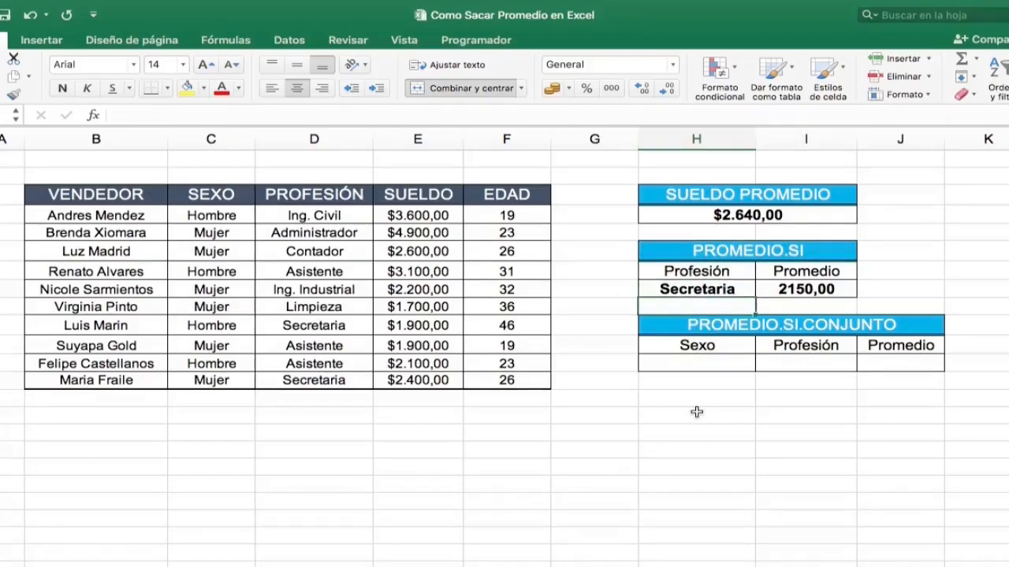
key(Down)
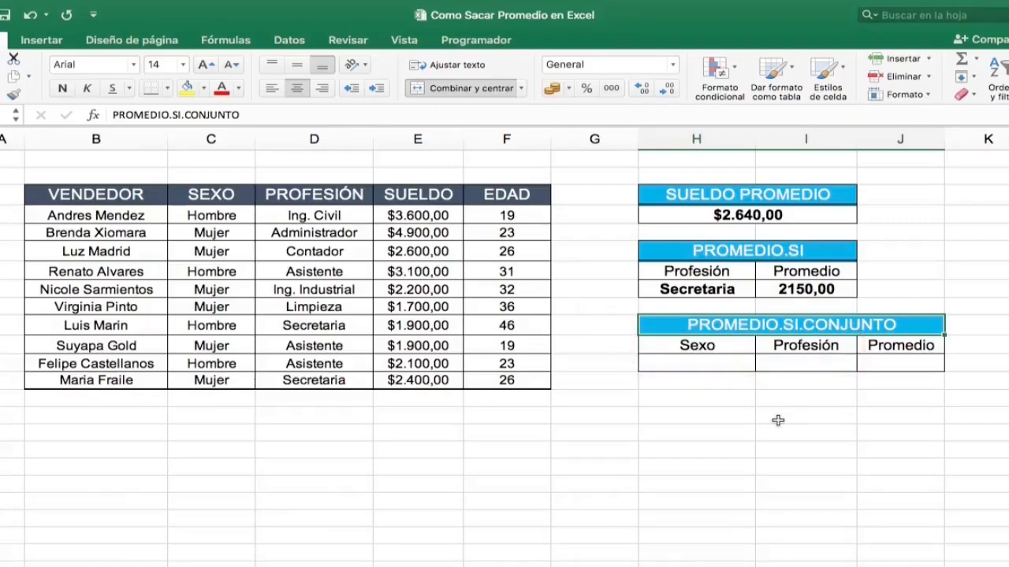
click(794, 364)
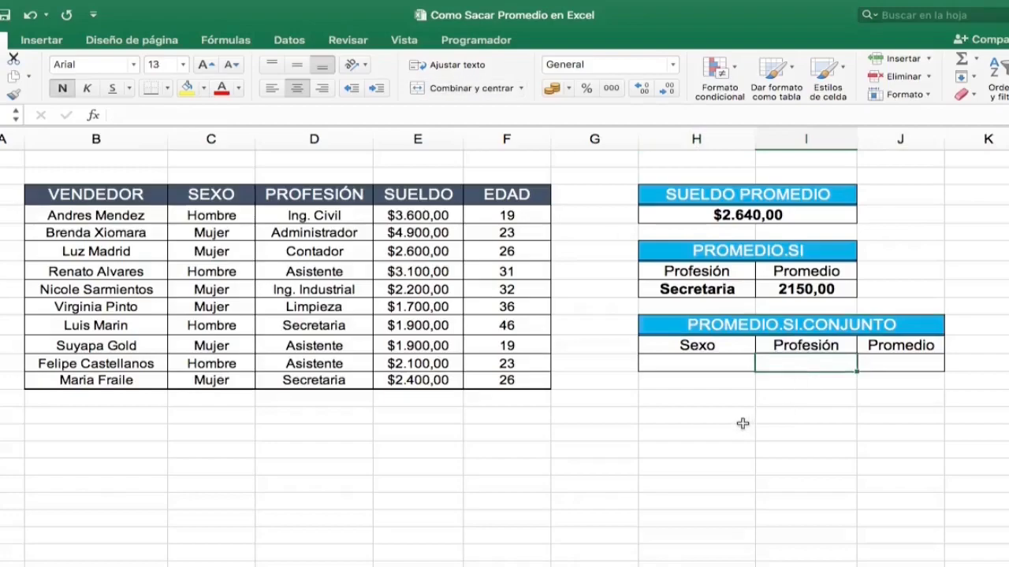
text(Asiste)
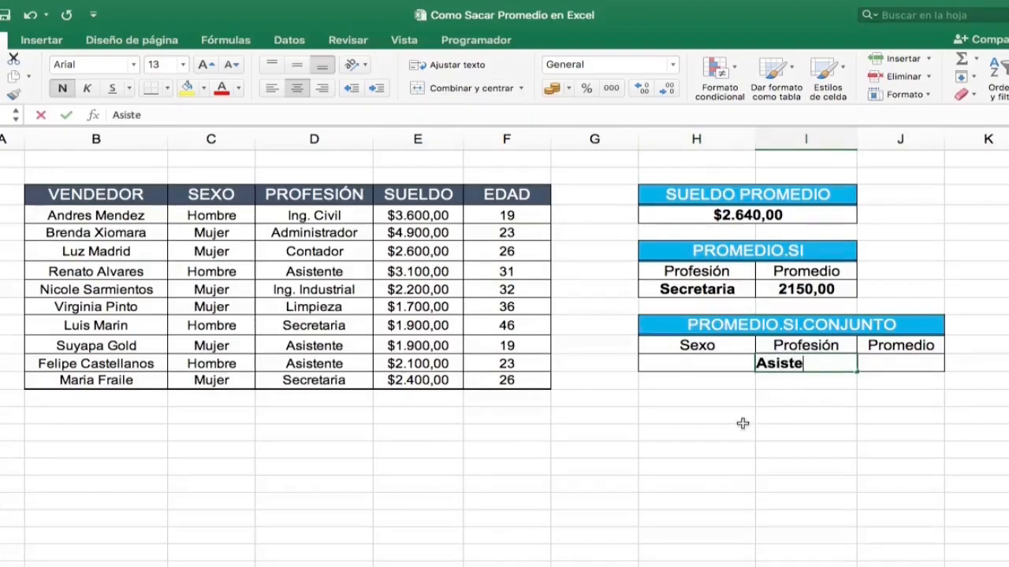
text(nte)
key(Left)
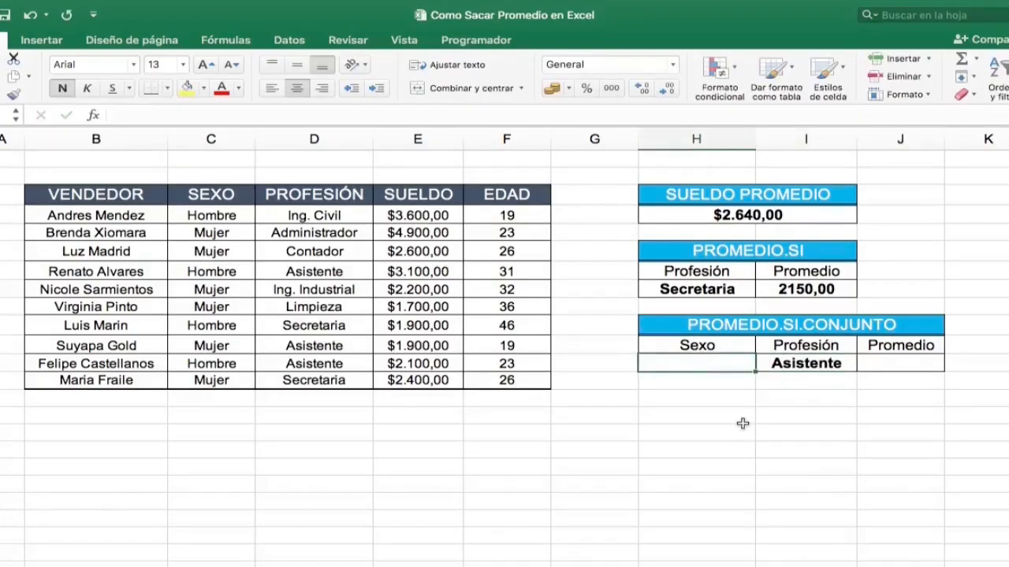
text(Hombre)
key(Return)
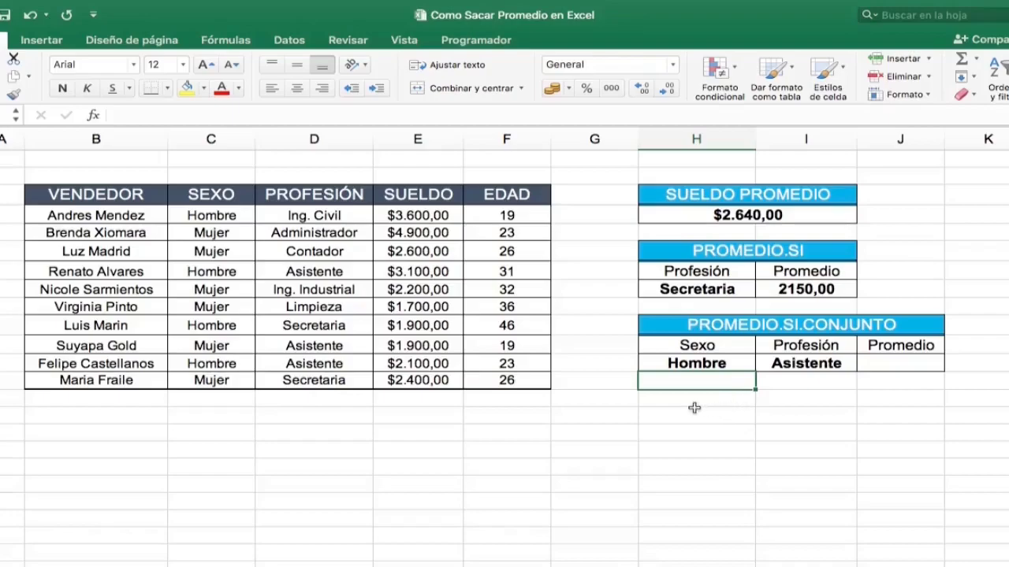
click(723, 361)
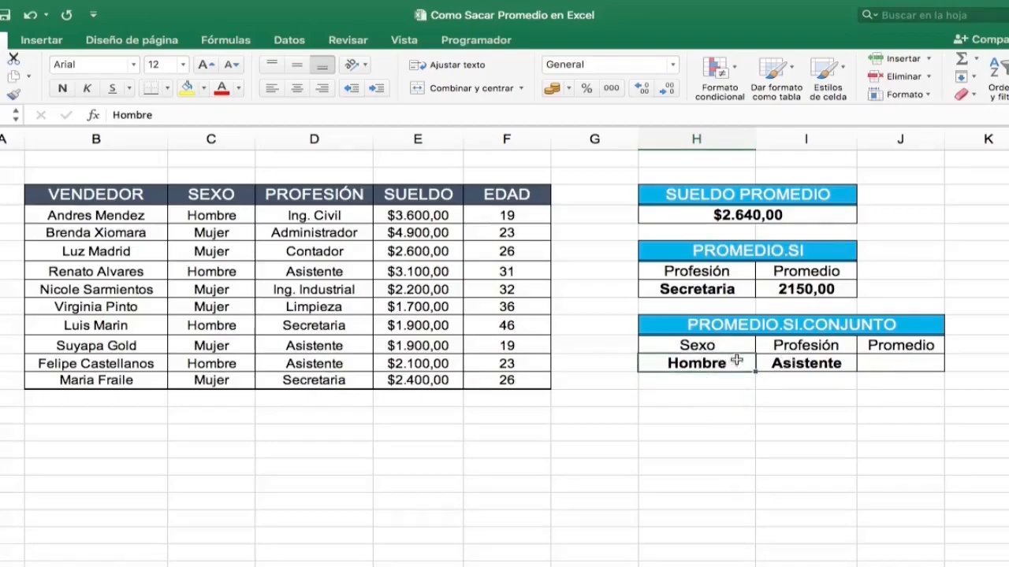
click(801, 366)
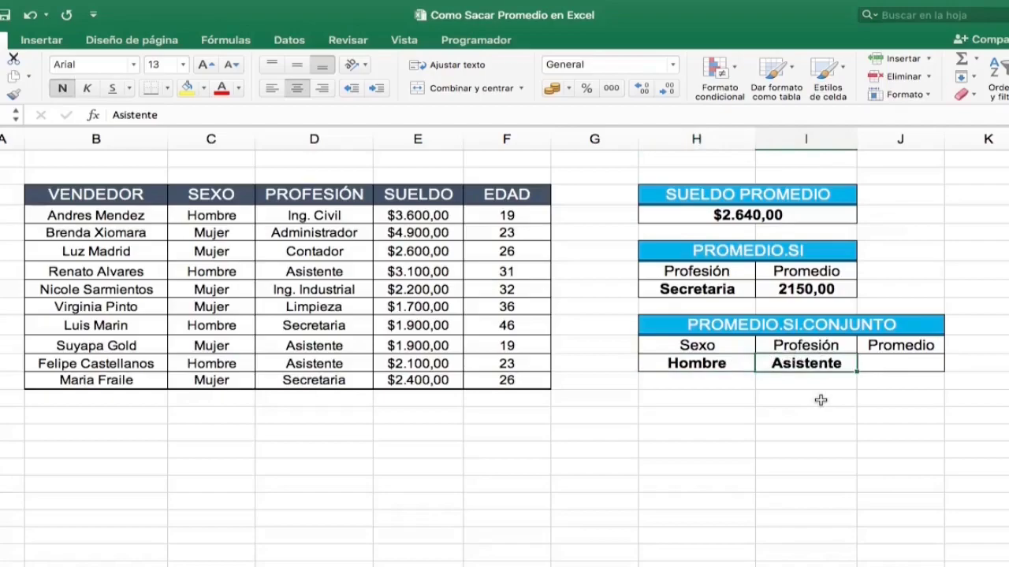
click(905, 362)
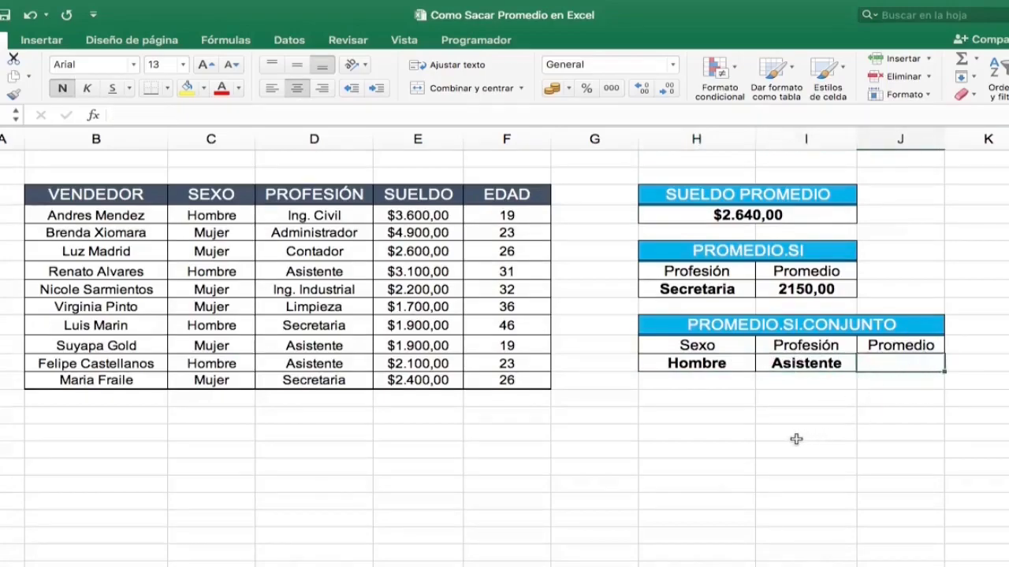
- Insert an empty =PROMEDIO.SI.CONJUNTO() function into J12 via the autocomplete list
text(=)
text(pr)
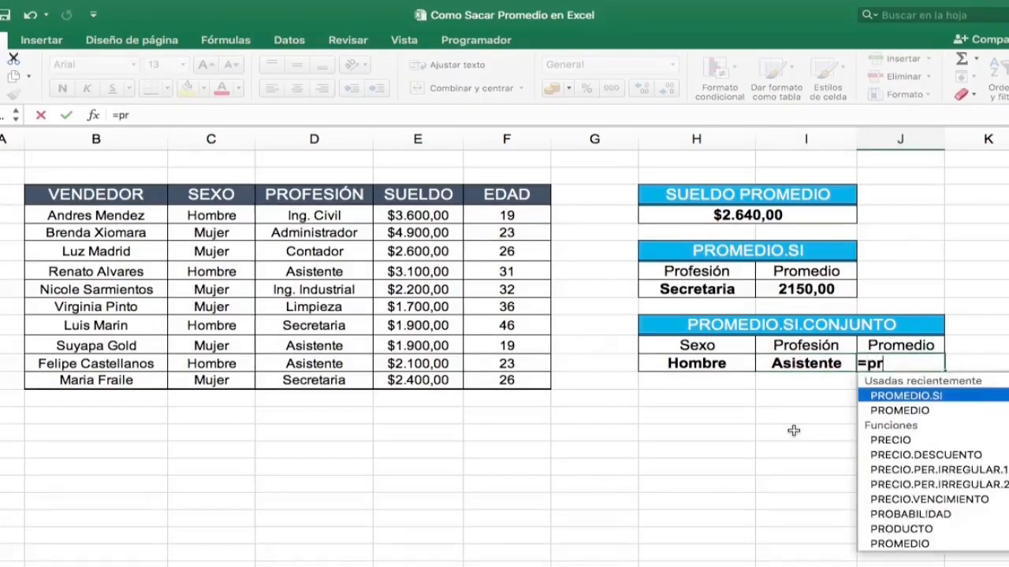
text(ome)
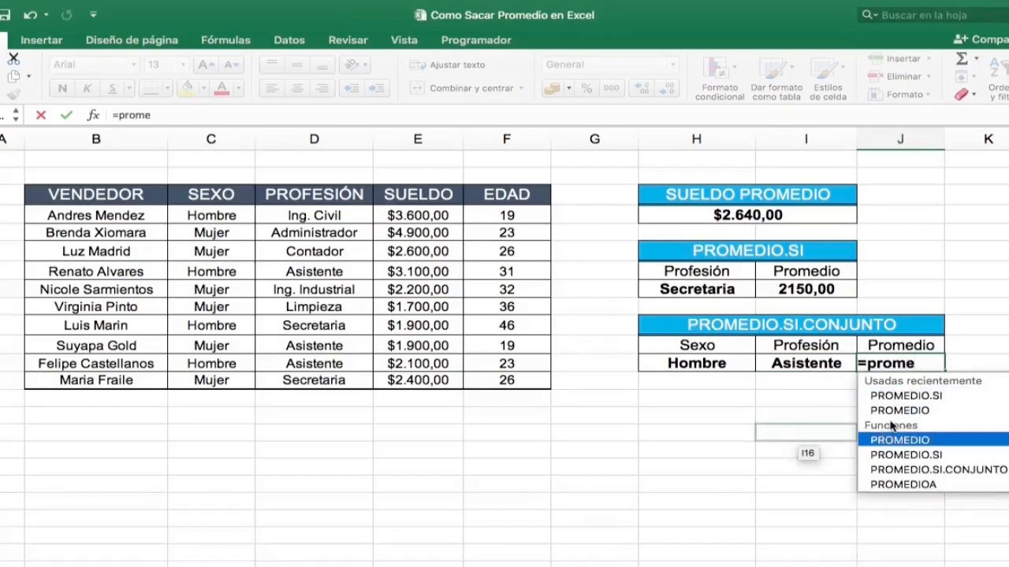
double_click(904, 471)
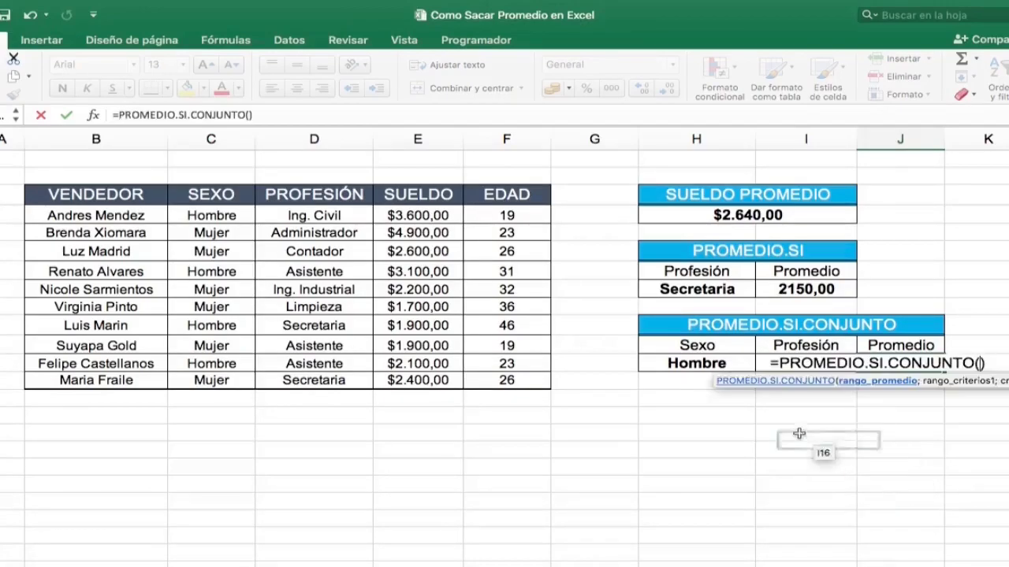
click(250, 114)
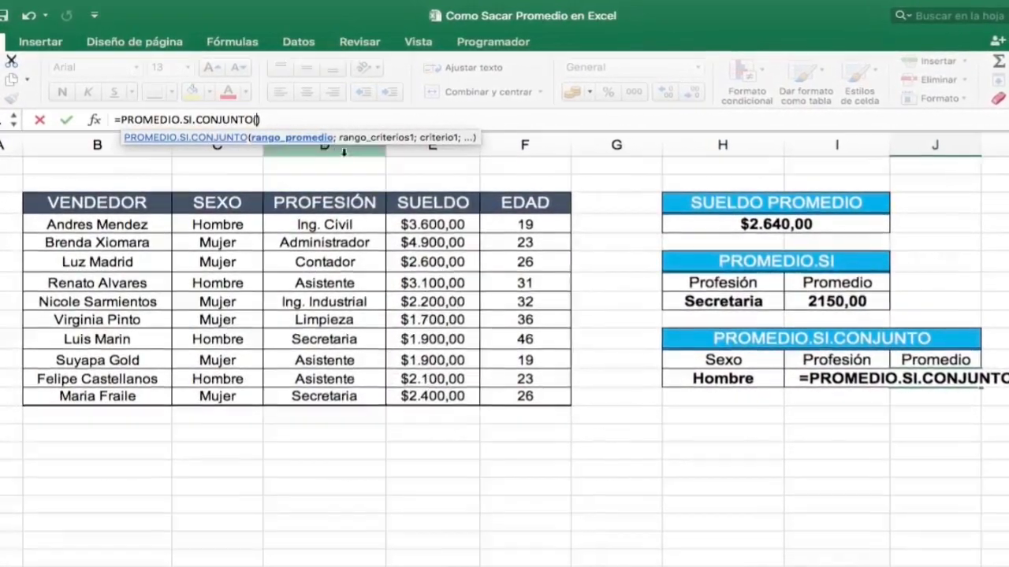
- Complete J12 as =PROMEDIO.SI.CONJUNTO(E4:E13; C4:C13; H12; D4:D13; I12), returning 2600
drag(415, 226, 432, 398)
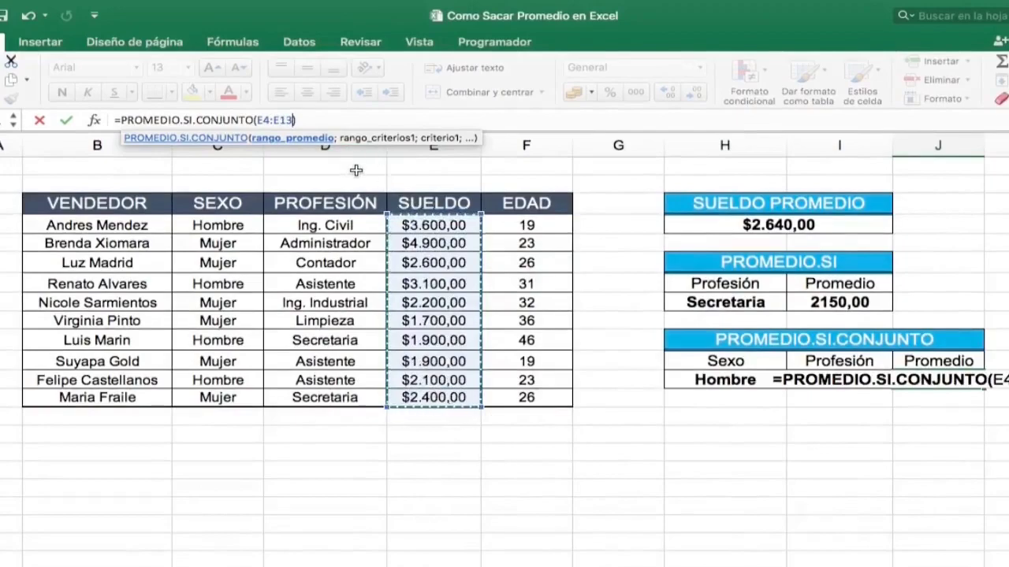
text(;)
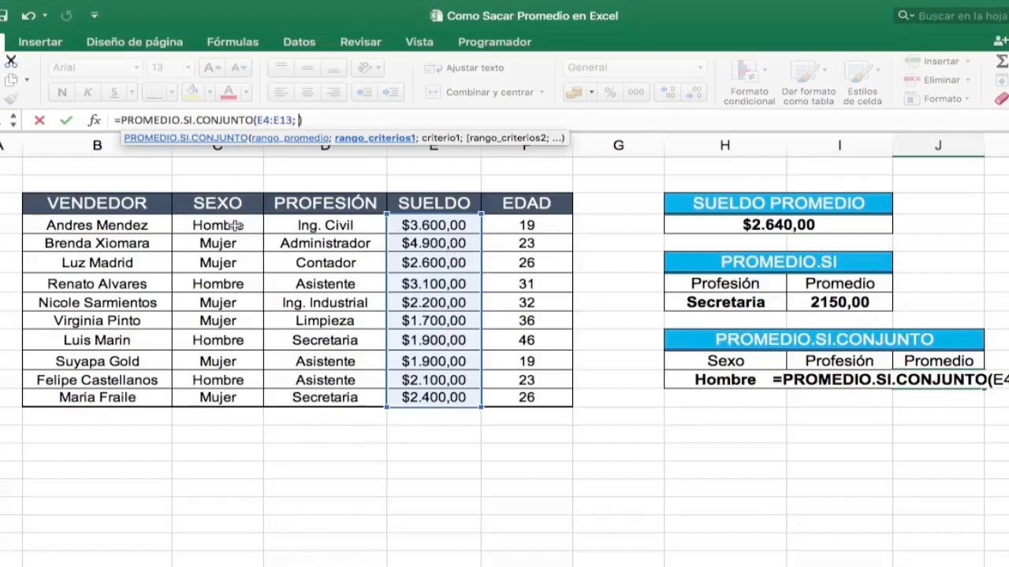
drag(229, 224, 224, 399)
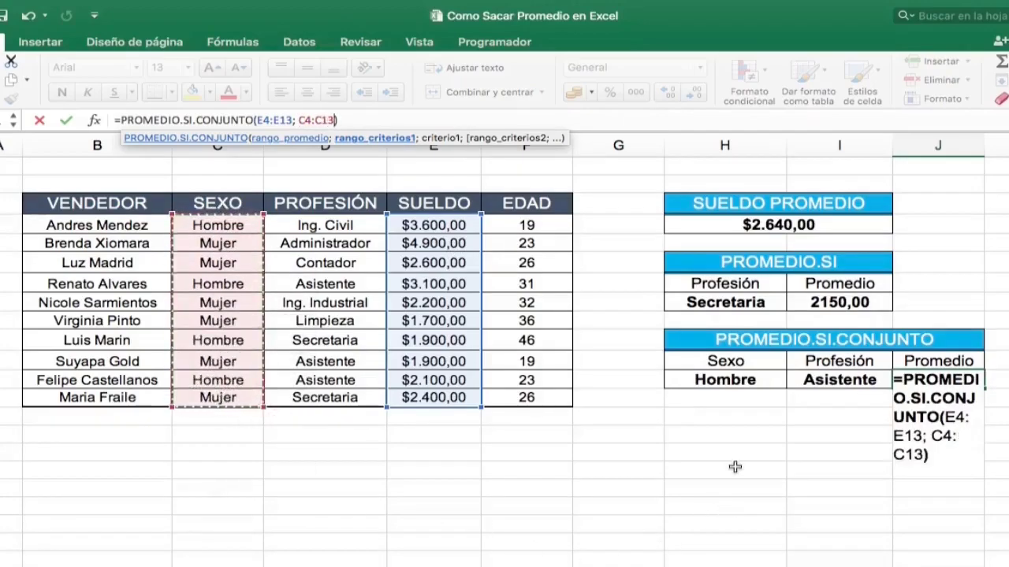
text(;)
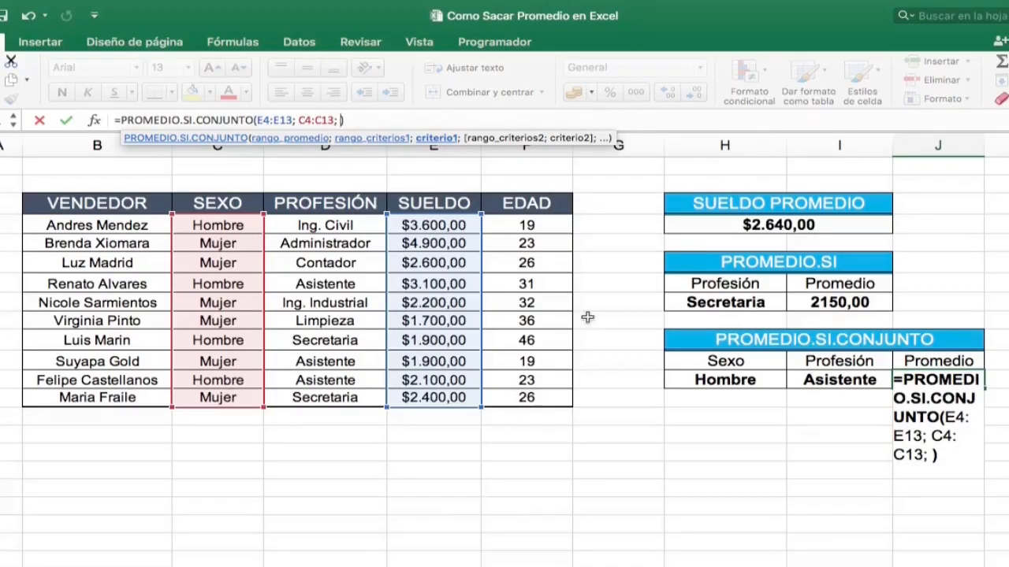
click(717, 379)
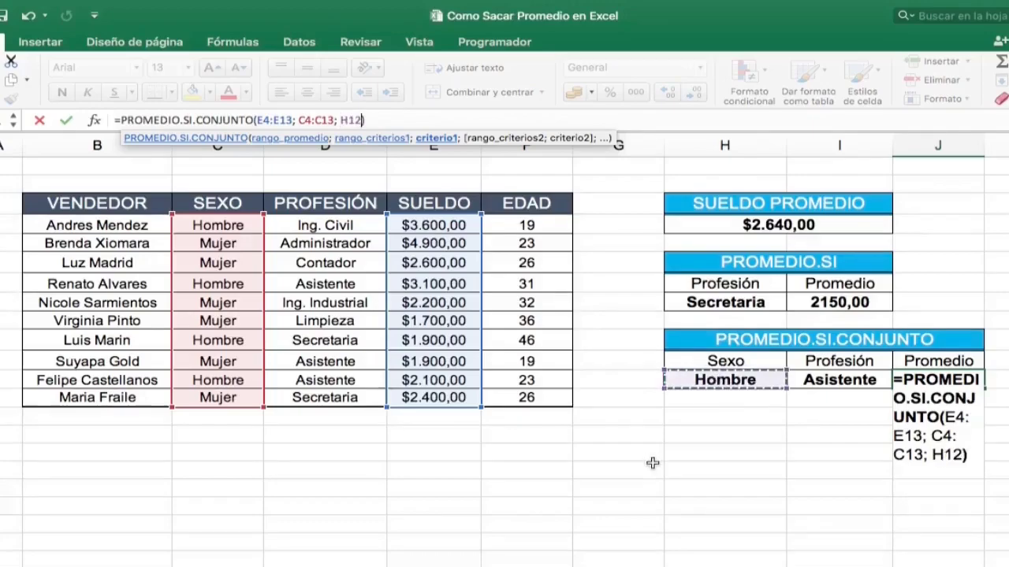
text(;)
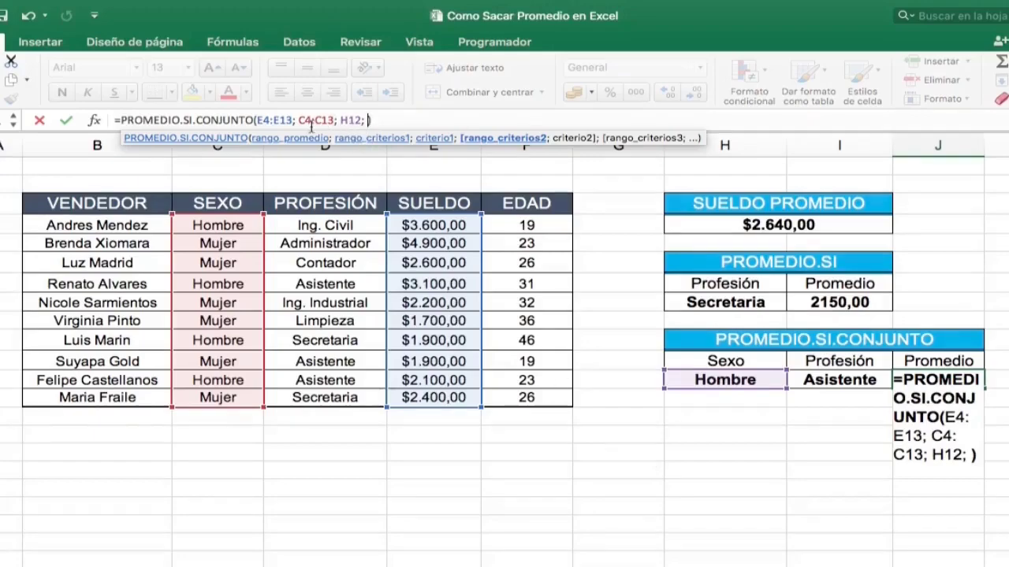
key(BackSpace)
key(BackSpace)
drag(330, 225, 329, 397)
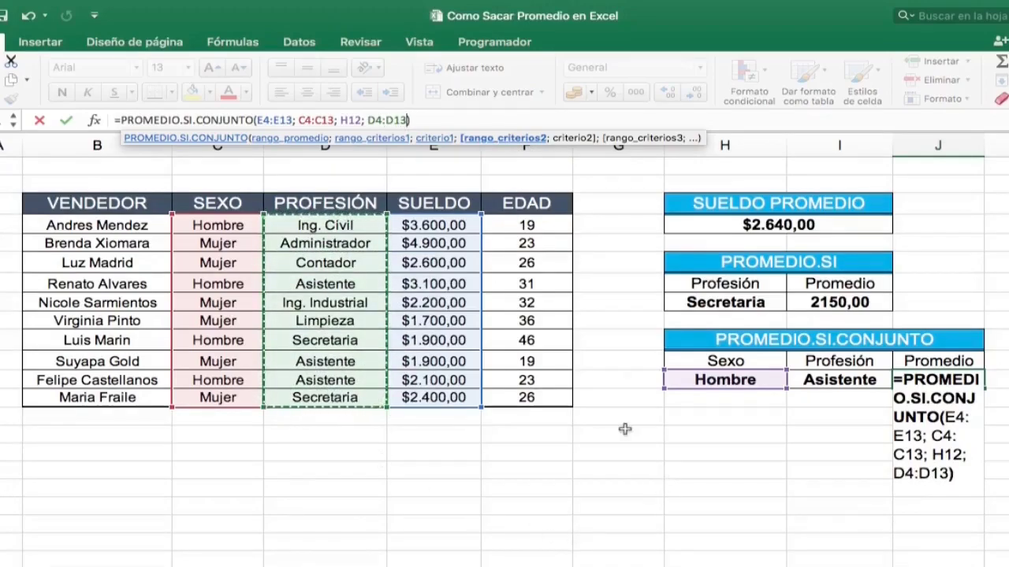
text(;)
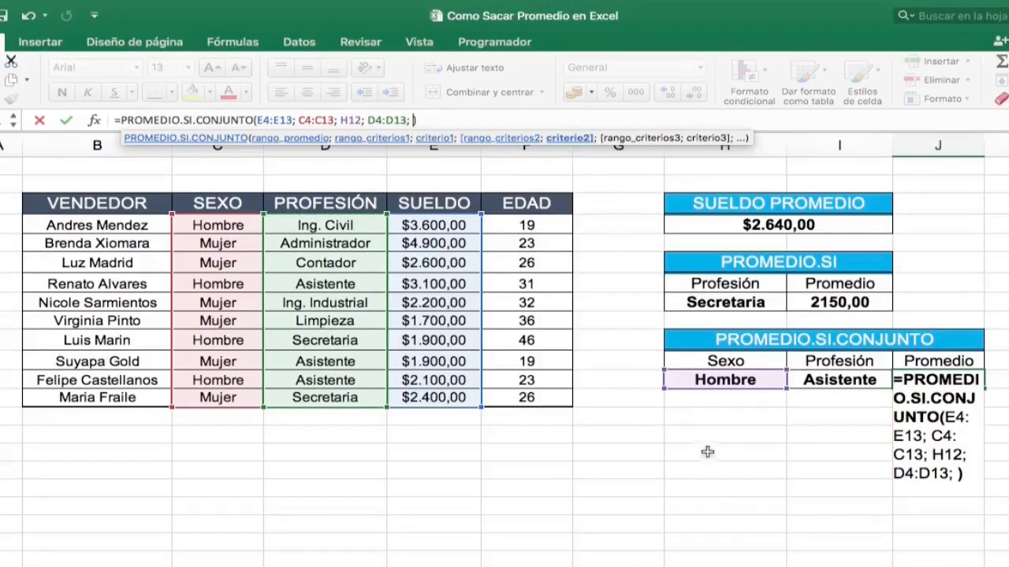
click(832, 377)
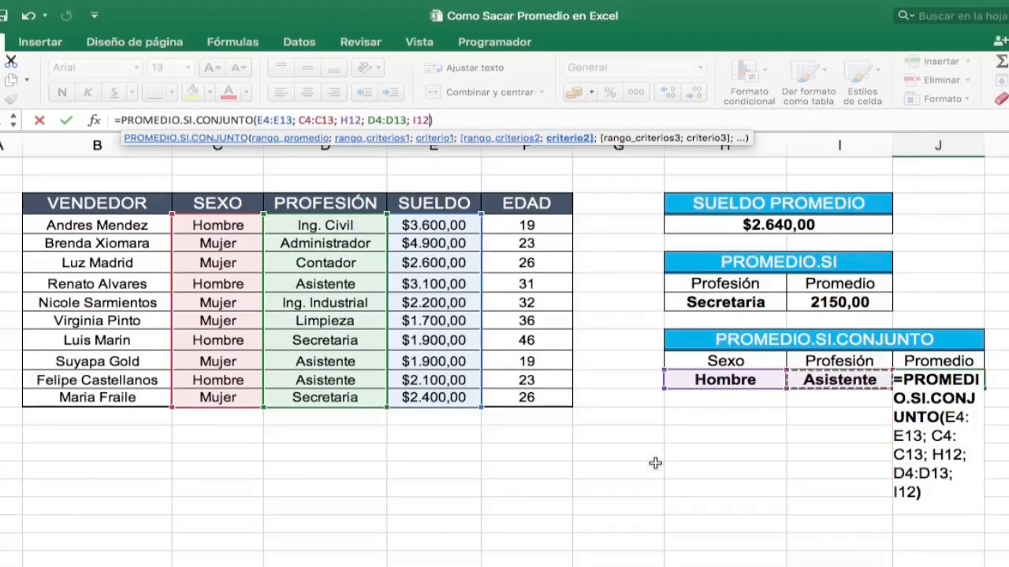
key(Return)
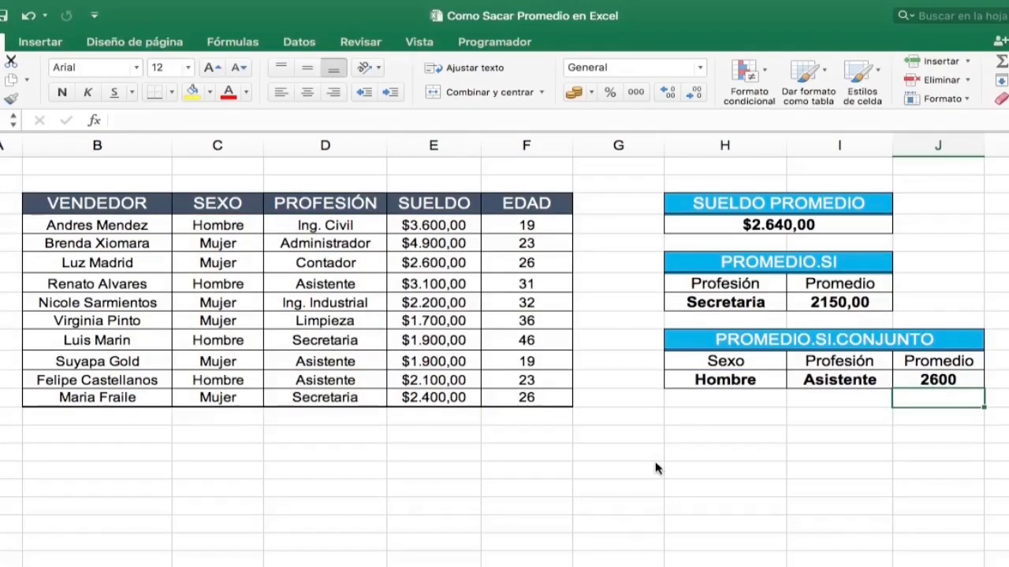
- Review the H12 and I12 criteria and the J12 formula
click(731, 382)
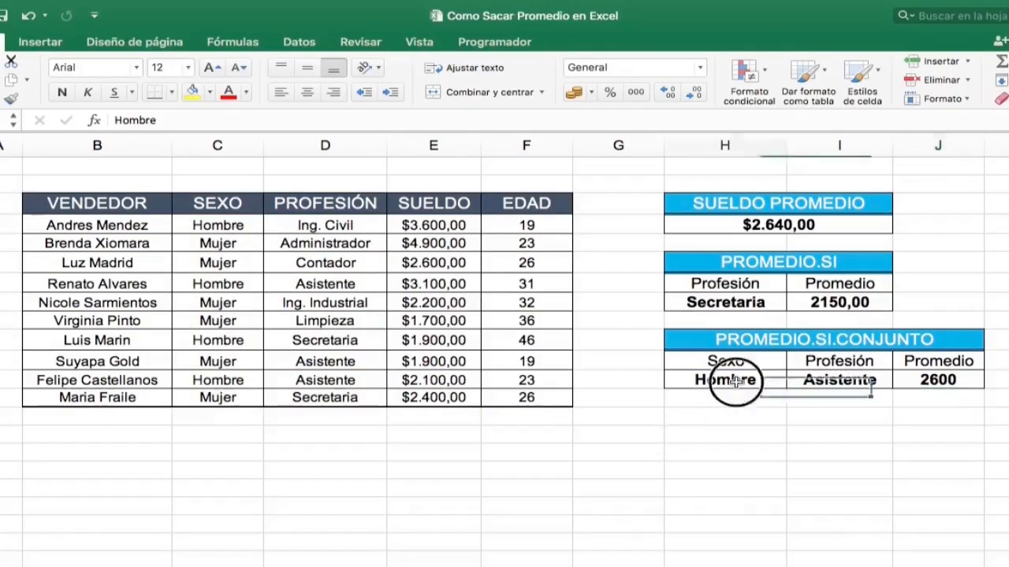
click(827, 381)
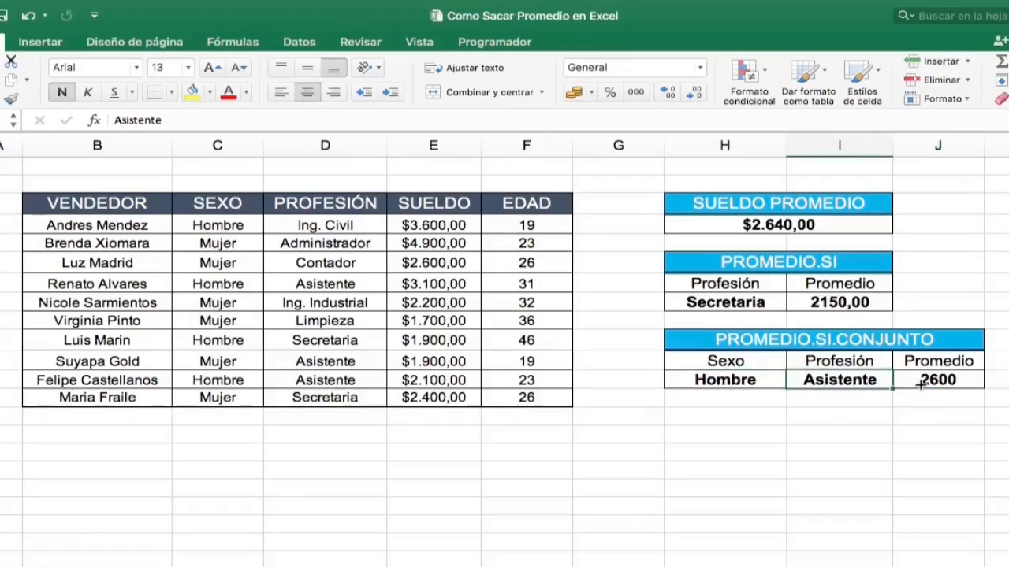
click(916, 384)
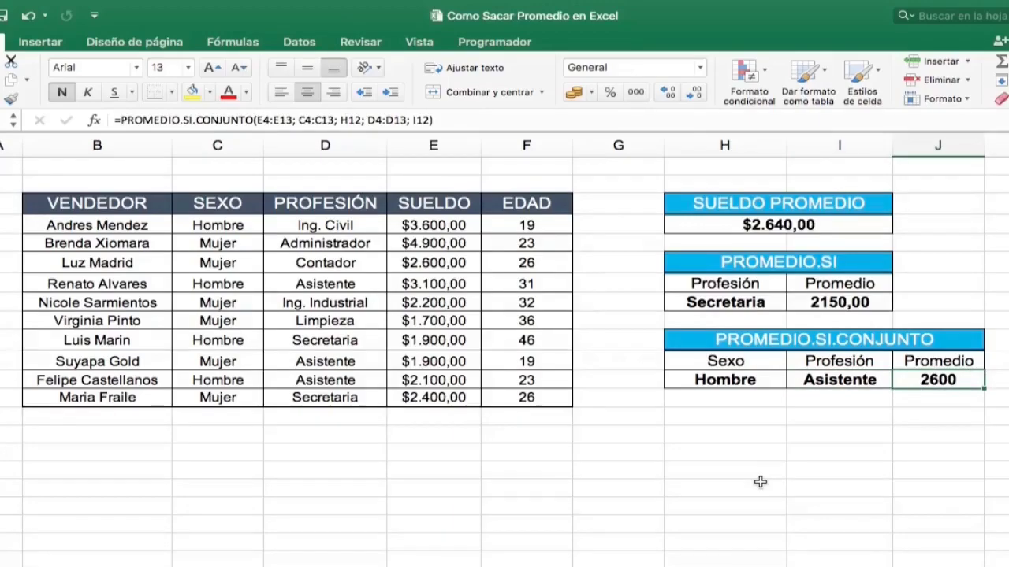
- Change H12 to Mujer and I12 to Secretaria so J12 shows 2400
key(Left)
key(Left)
key(Right)
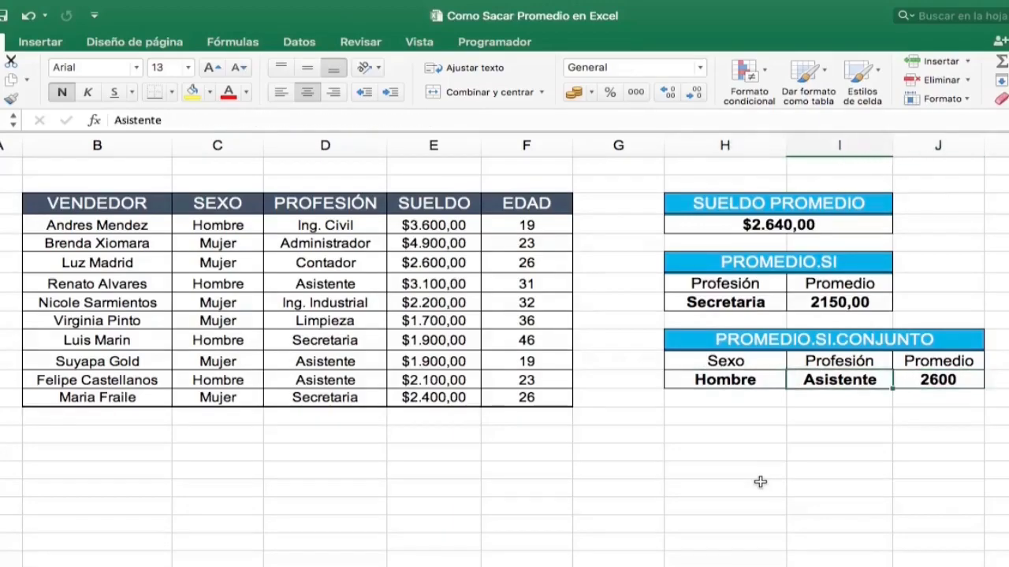
key(Left)
text(Mujer)
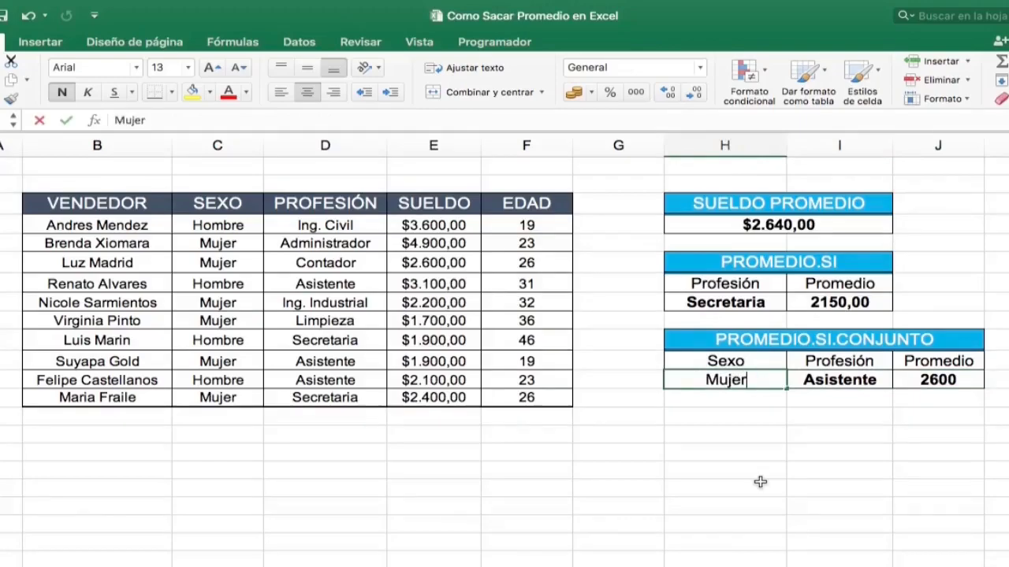
key(Right)
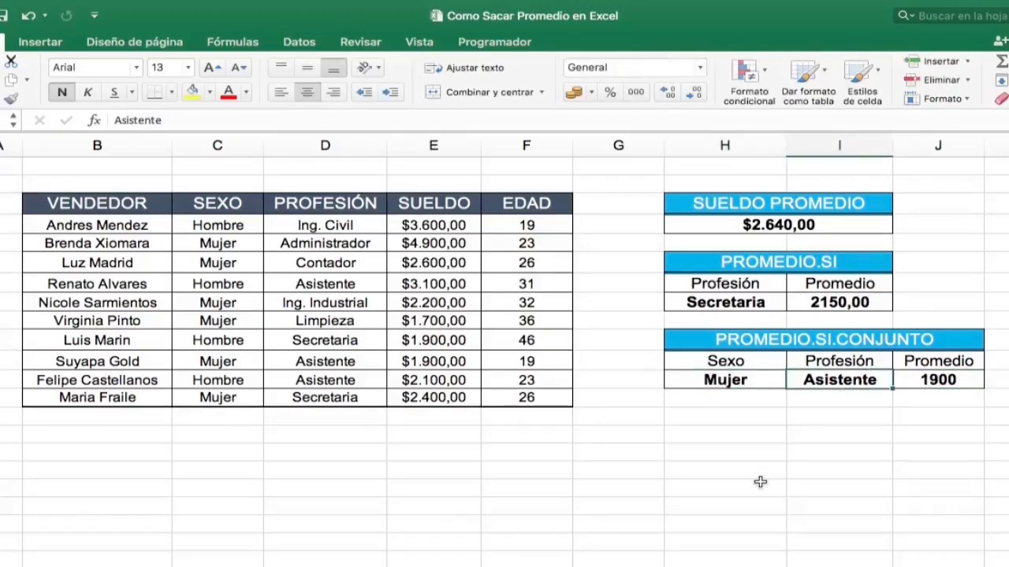
text(S)
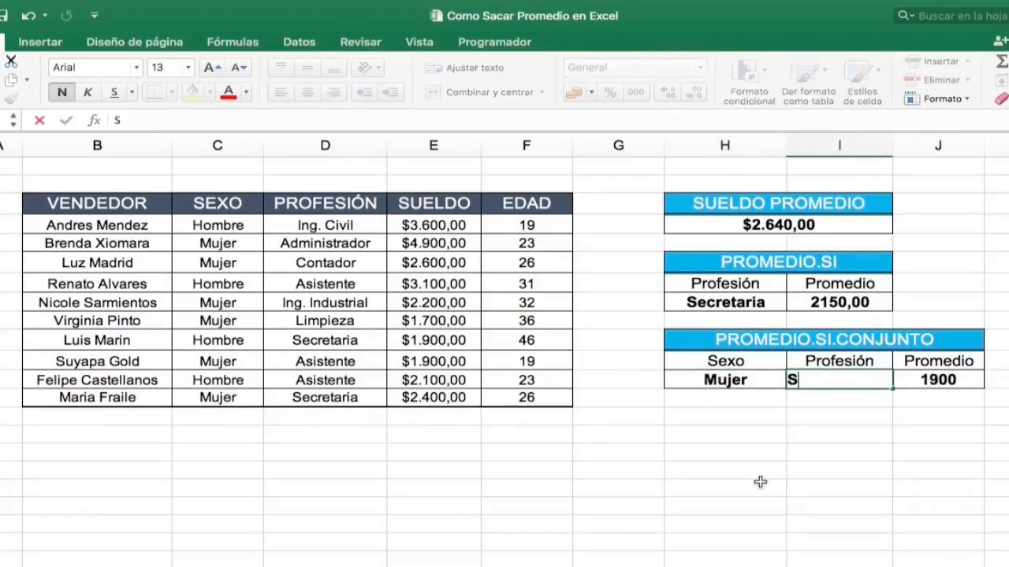
text(ecrea)
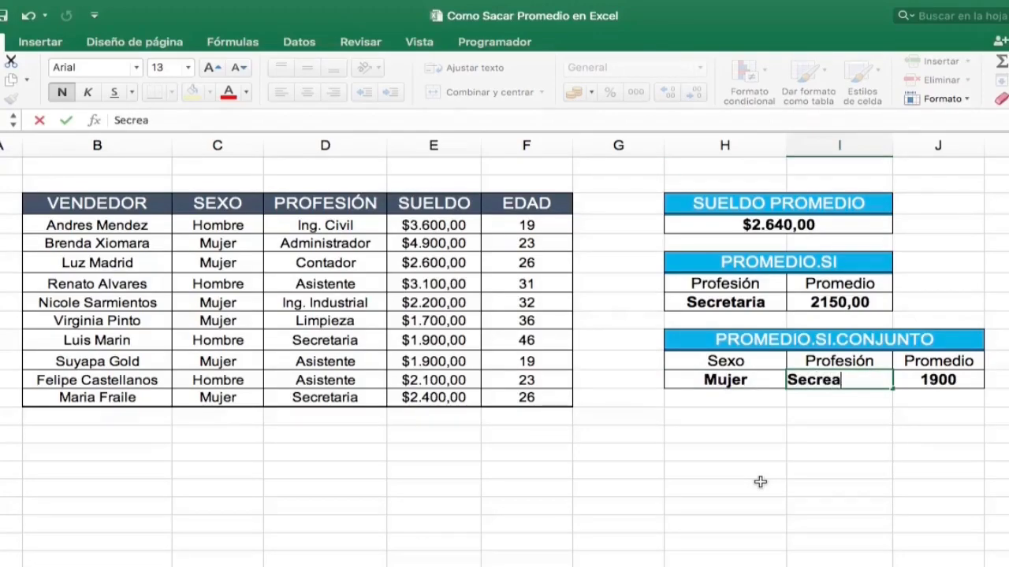
key(BackSpace)
text(taria)
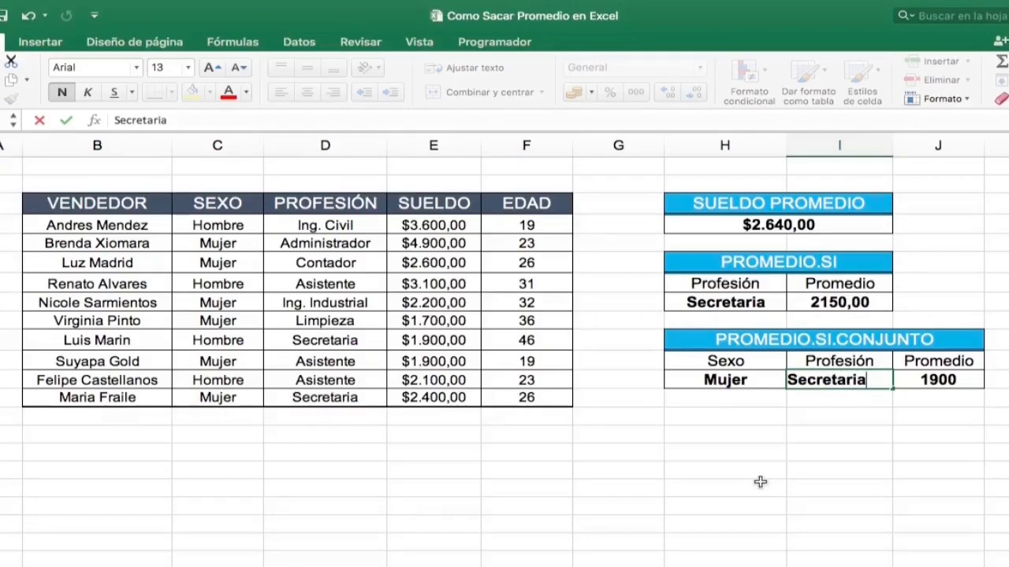
key(Return)
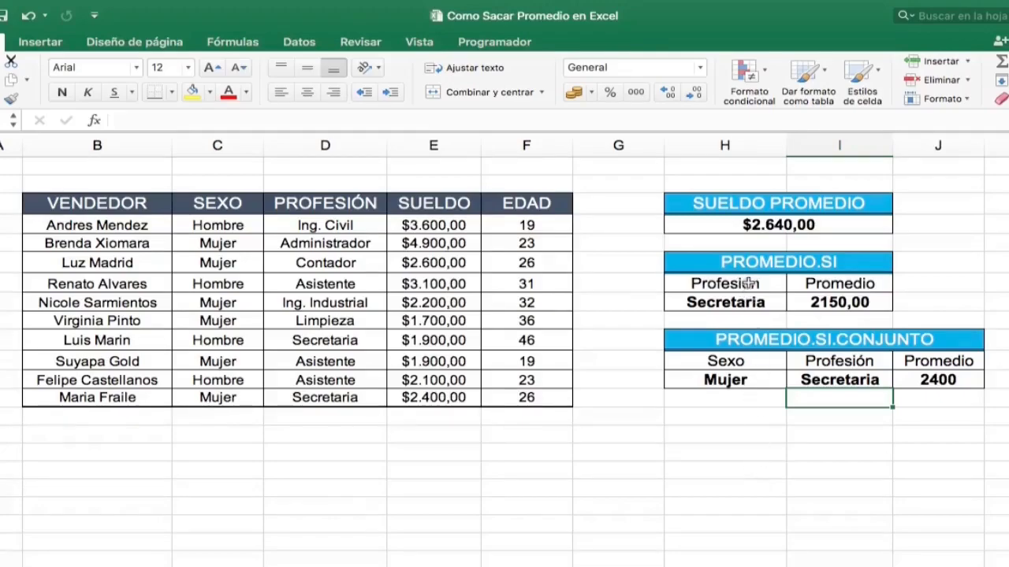
drag(743, 281, 749, 303)
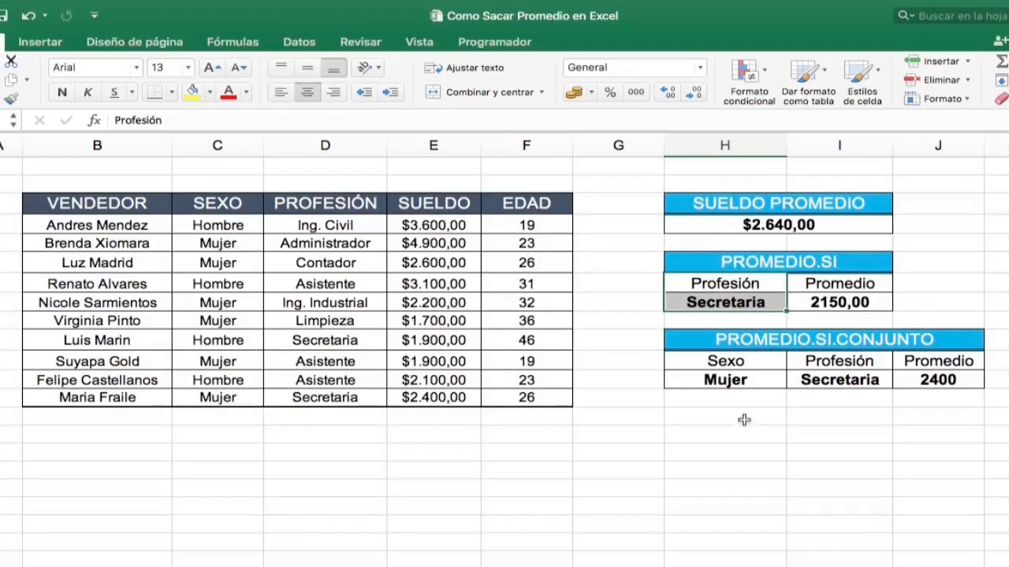
drag(729, 361, 839, 381)
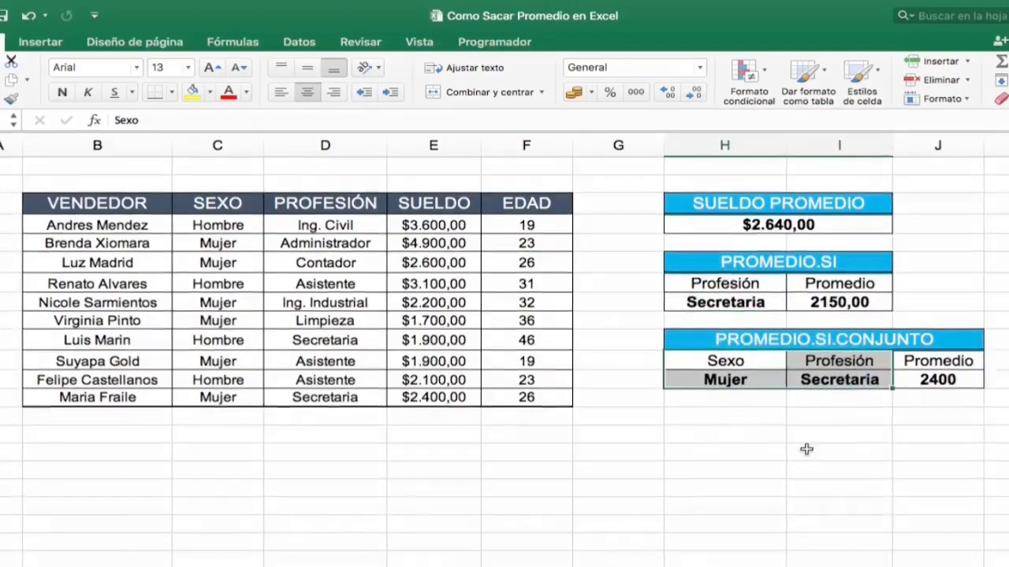